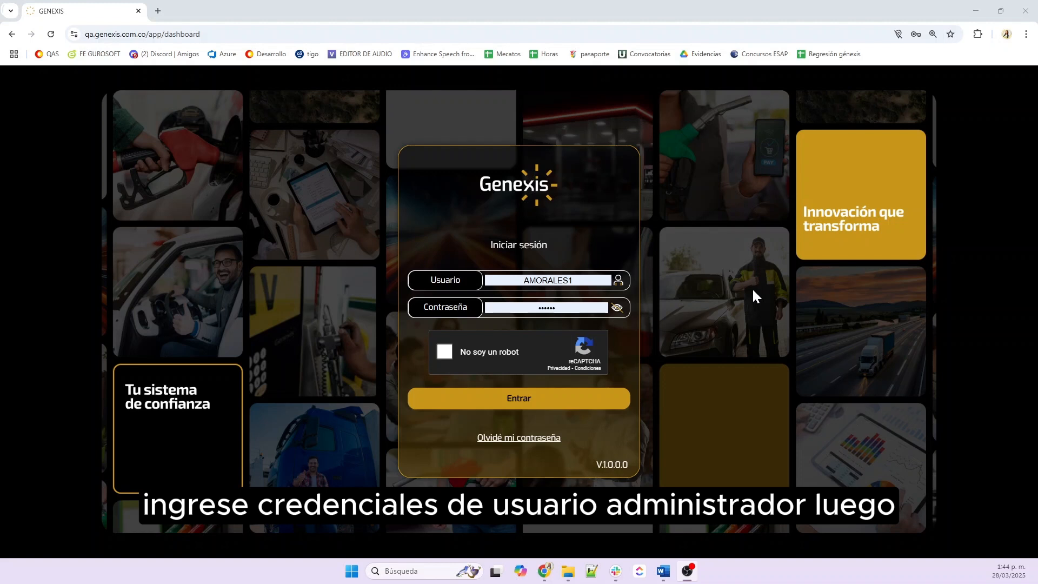
Pass the 'No soy un robot' check and log in to Genexis as administrator
click(444, 355)
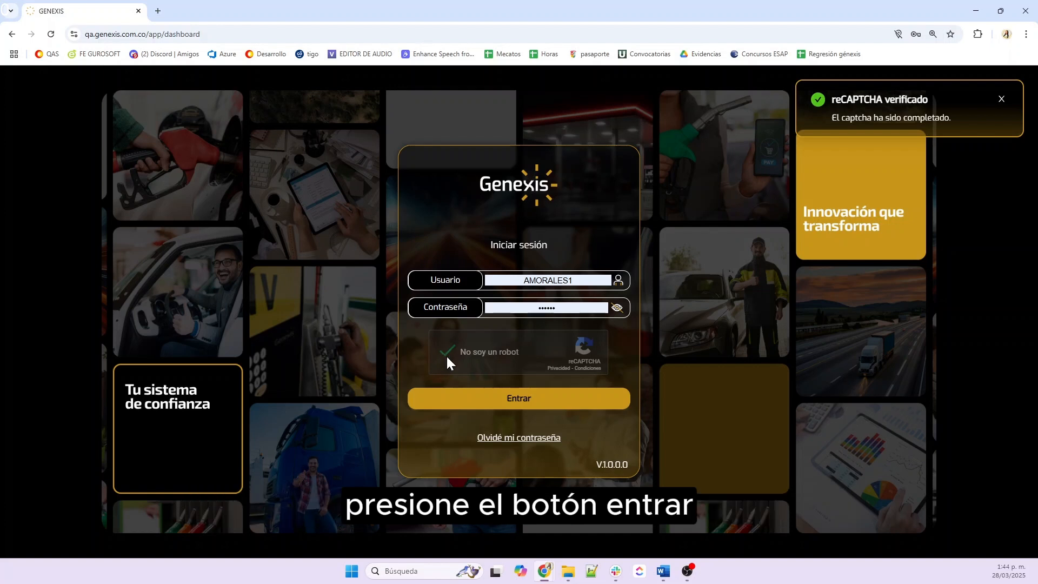
click(507, 404)
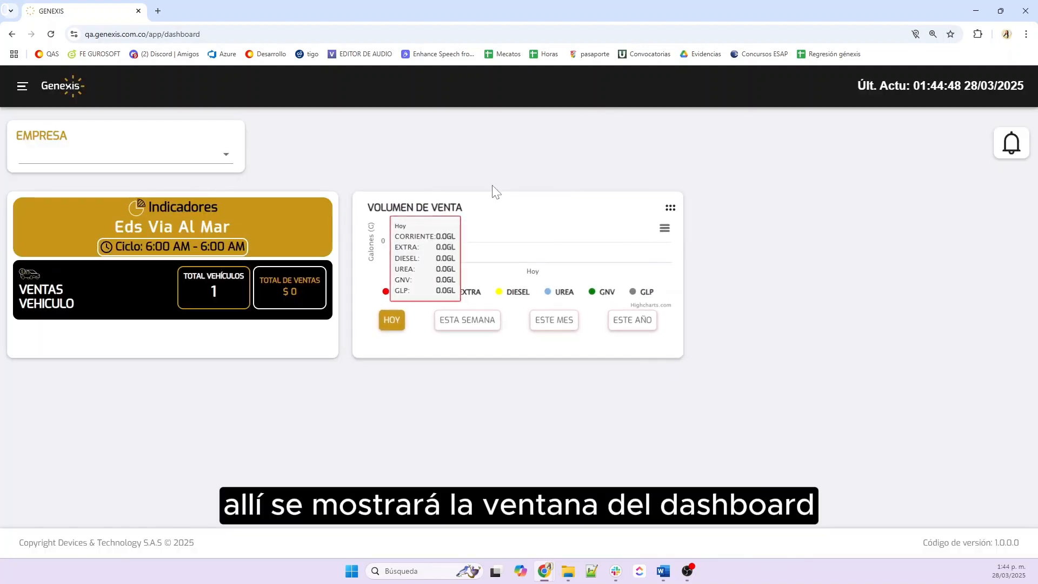
Go to CLIENTES CRÉDITO > CLIENTES from the main menu
click(23, 88)
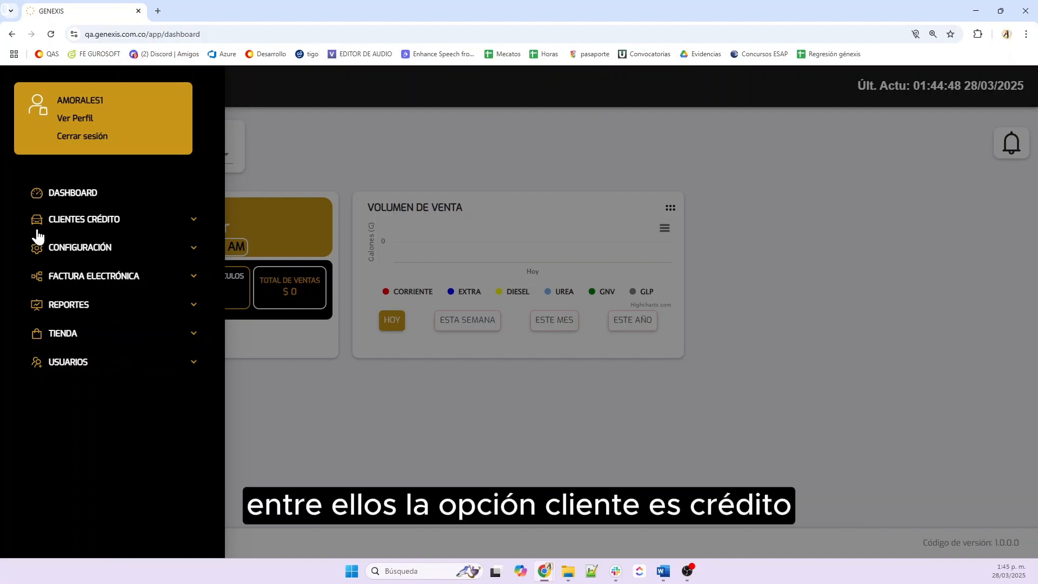
click(189, 222)
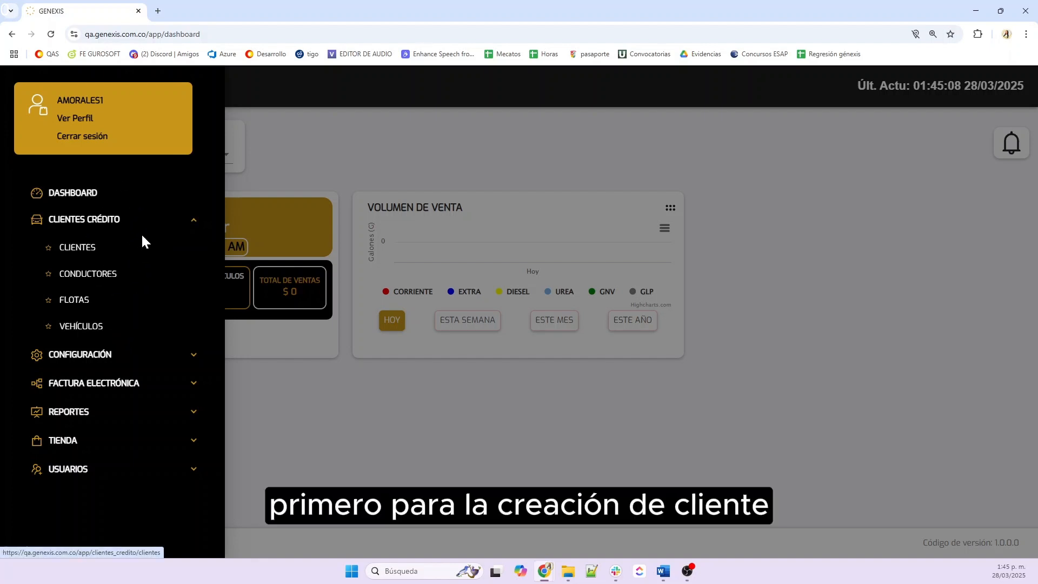
click(78, 253)
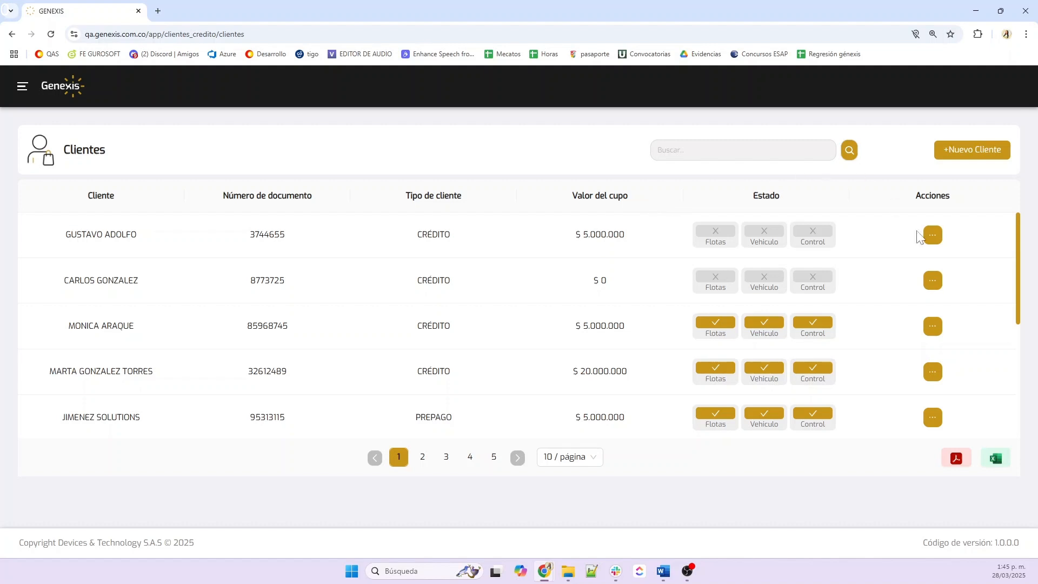
Start a new client with a CÉDULA DE CIUDADANÍA document, enter the client's ID number, and continue
click(969, 157)
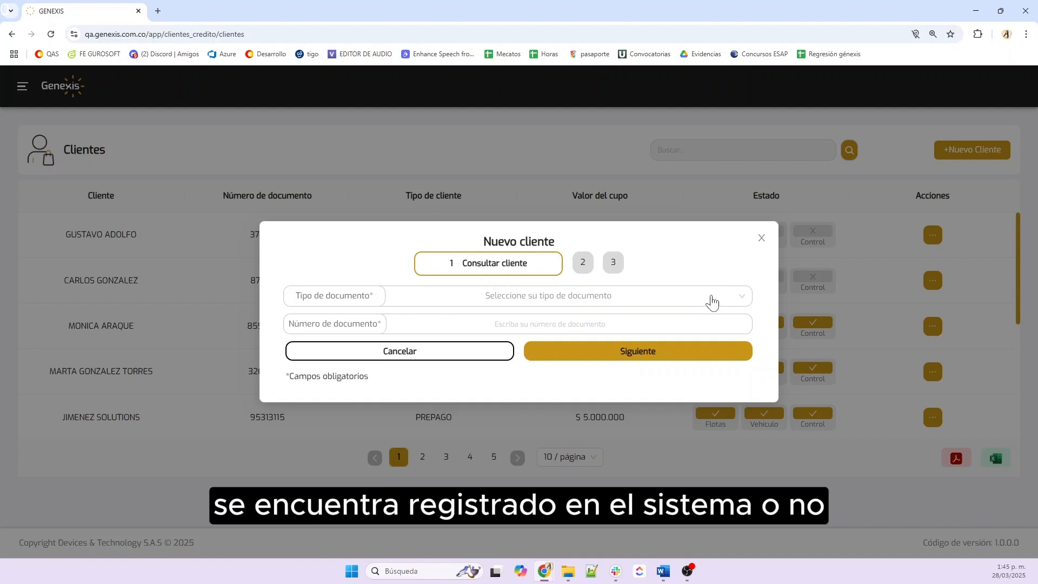
click(648, 304)
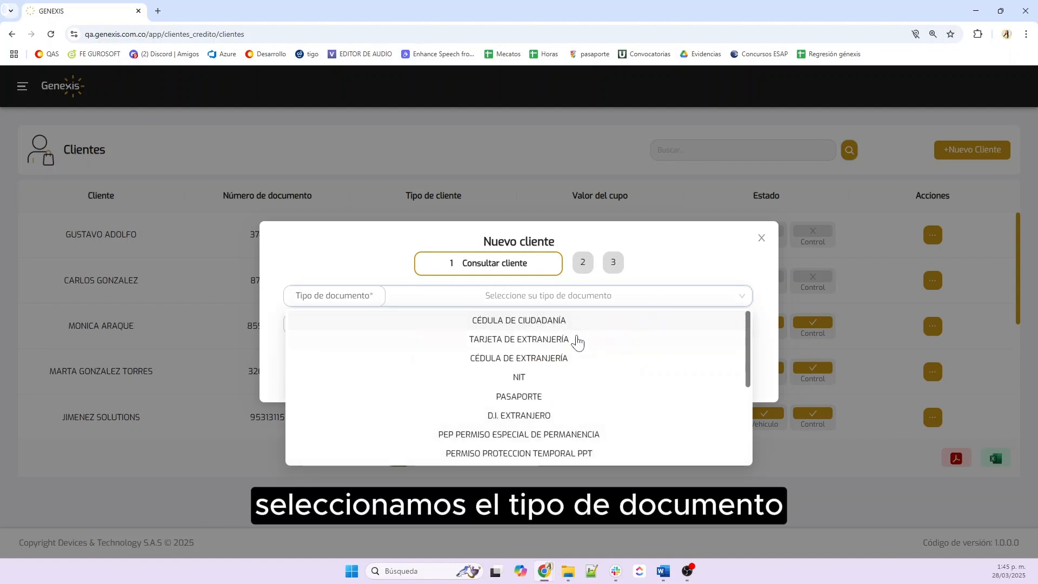
click(528, 324)
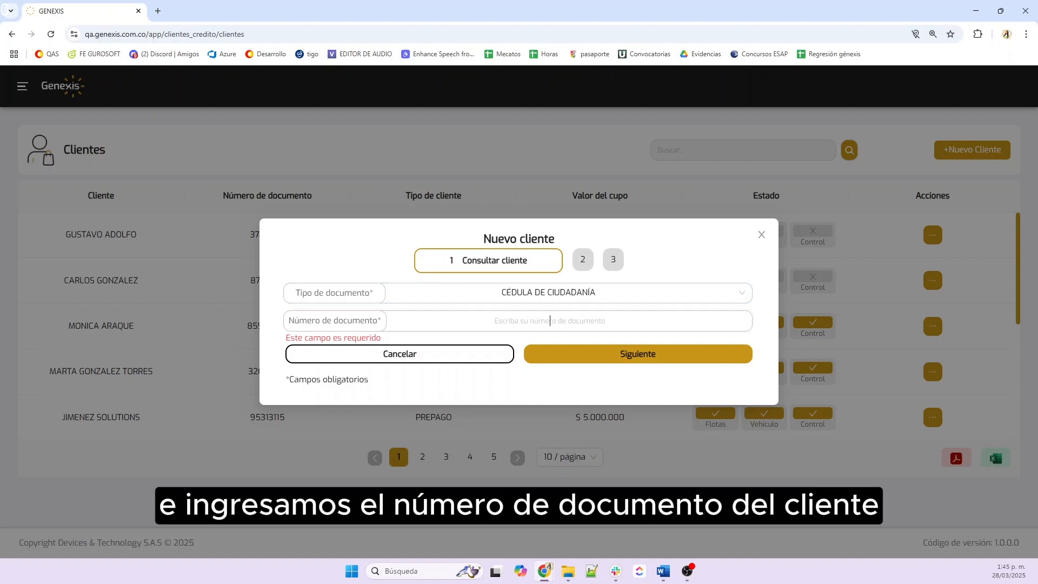
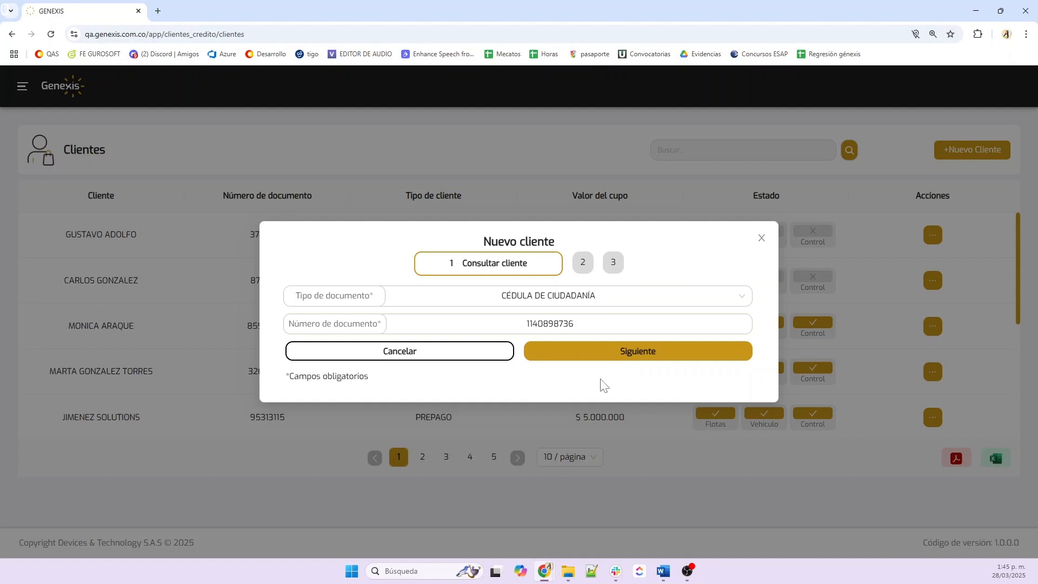
click(674, 354)
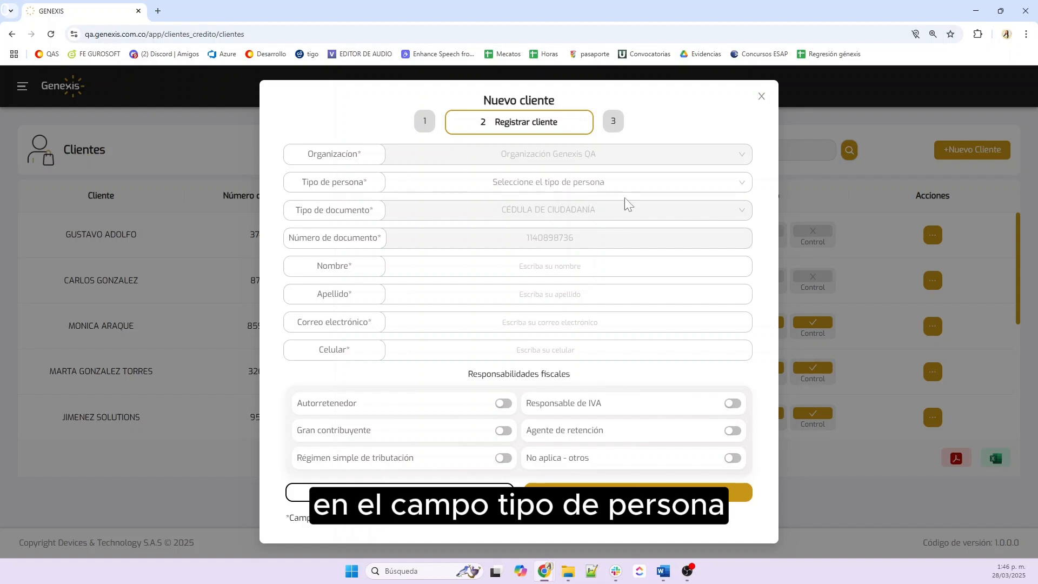
Set the person type to NATURAL and enter the client's first name
click(541, 184)
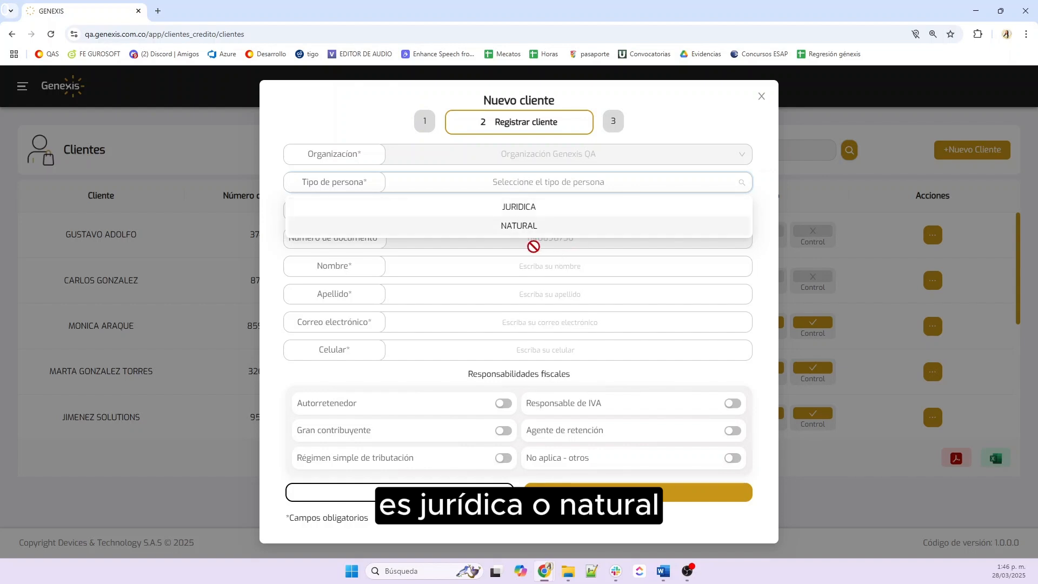
click(534, 227)
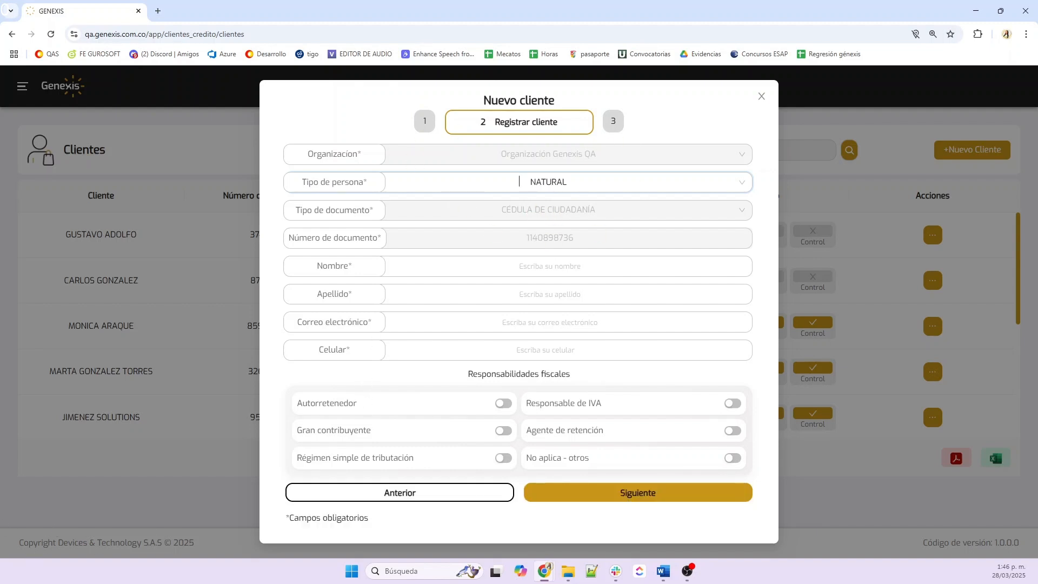
click(484, 269)
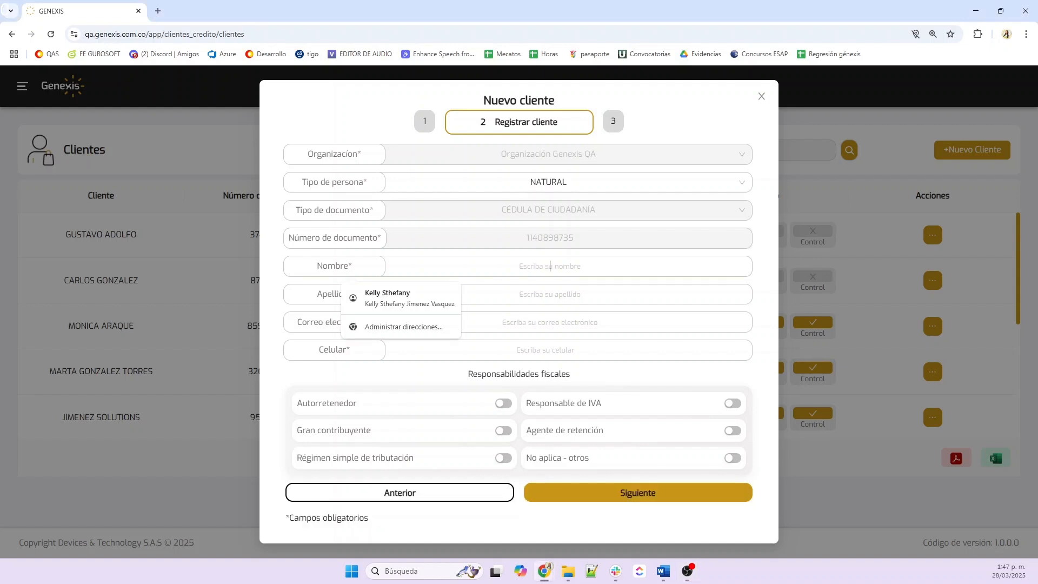
Enter the client's surname, removing a stray character typed into the e-mail field
key(Tab)
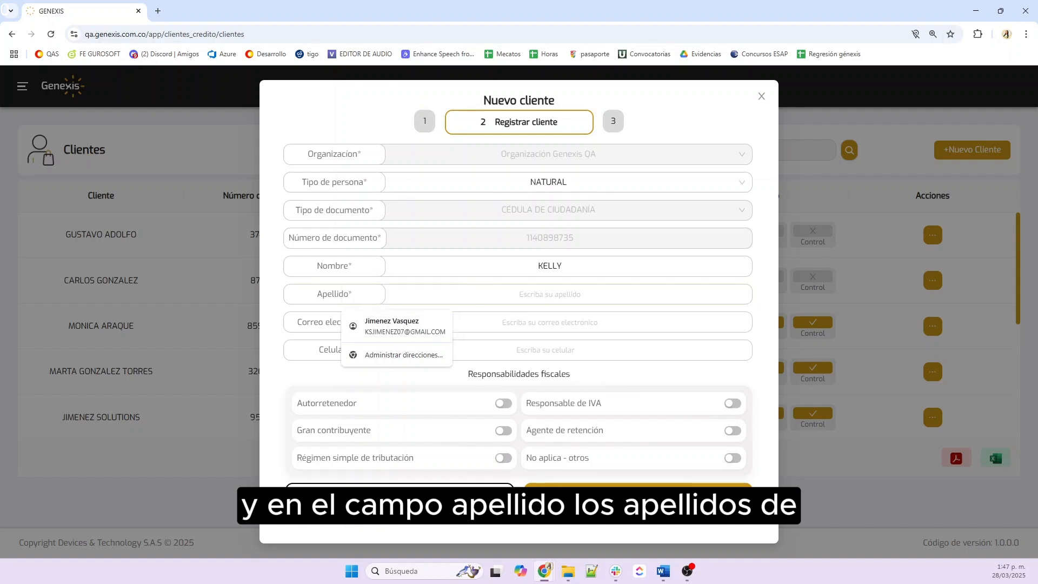
key(Tab)
text(J)
key(Tab)
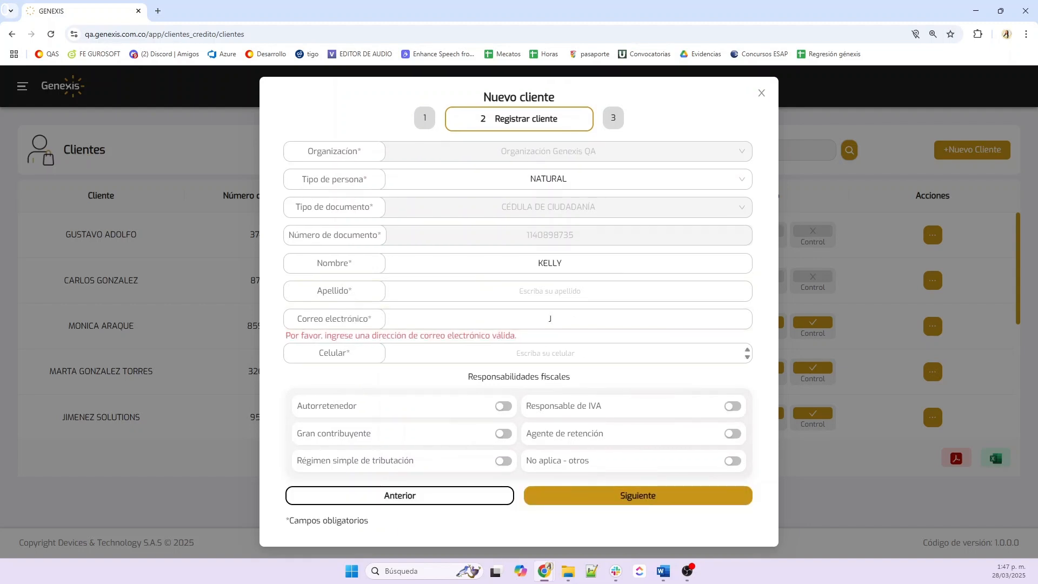
click(578, 326)
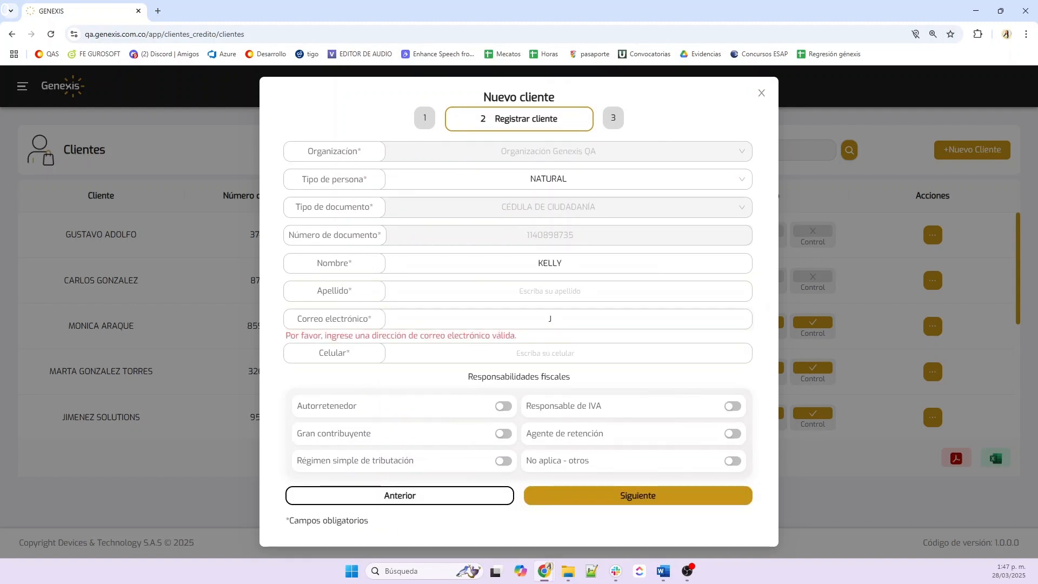
key(BackSpace)
key(shift+Tab)
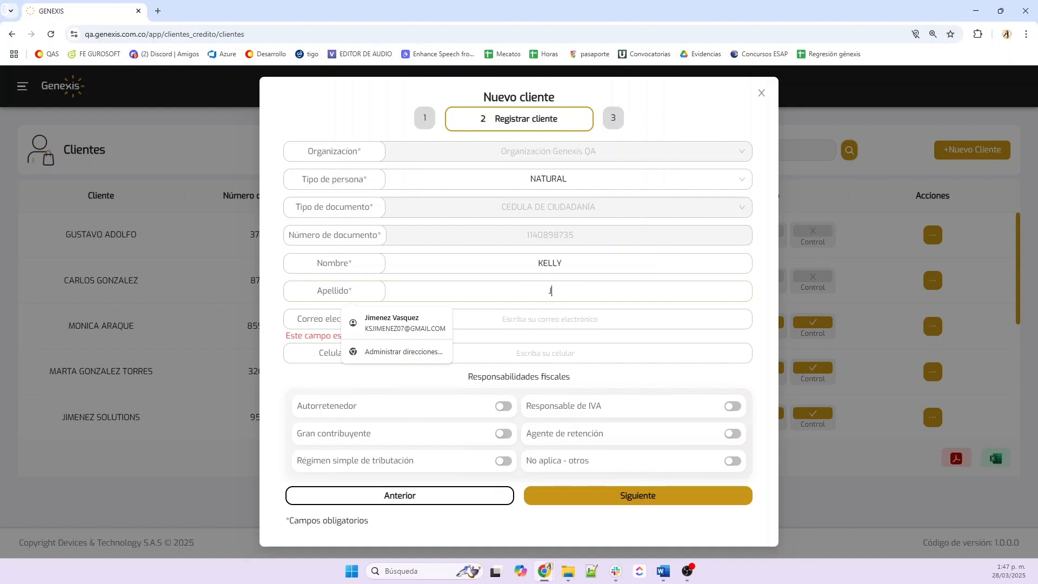
Enter the client's e-mail address and mobile number
click(550, 319)
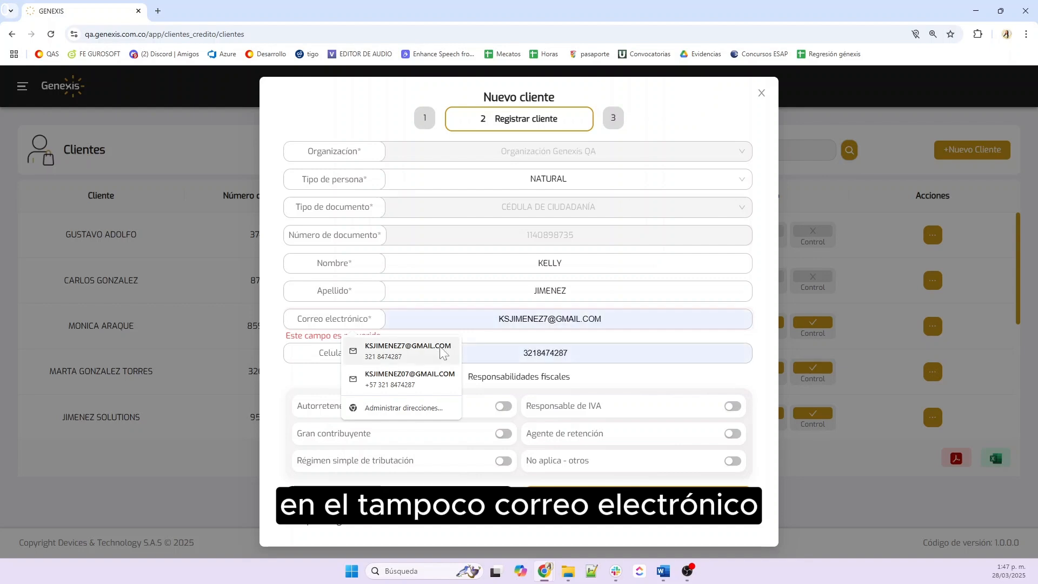
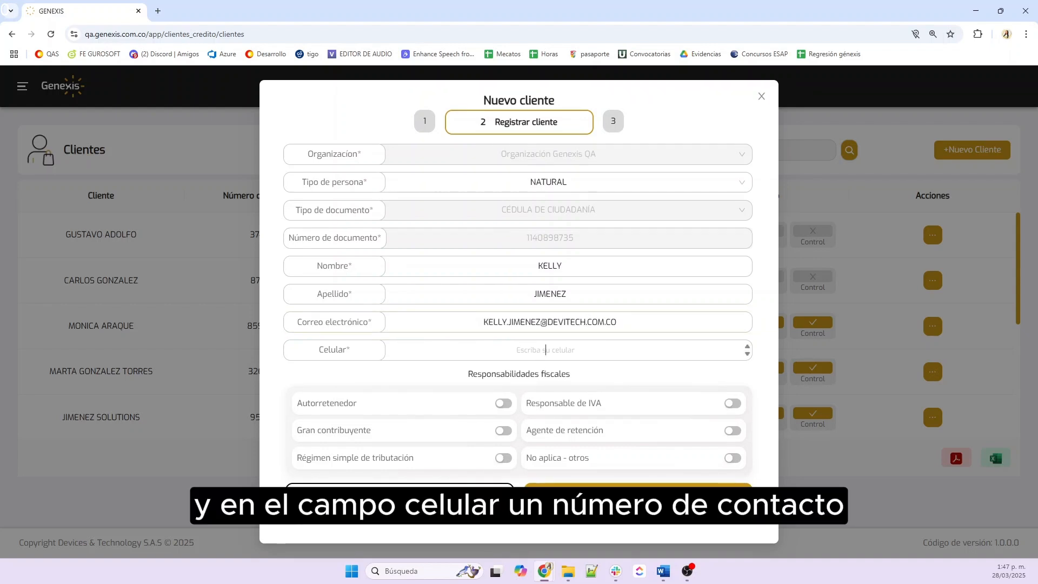
click(542, 361)
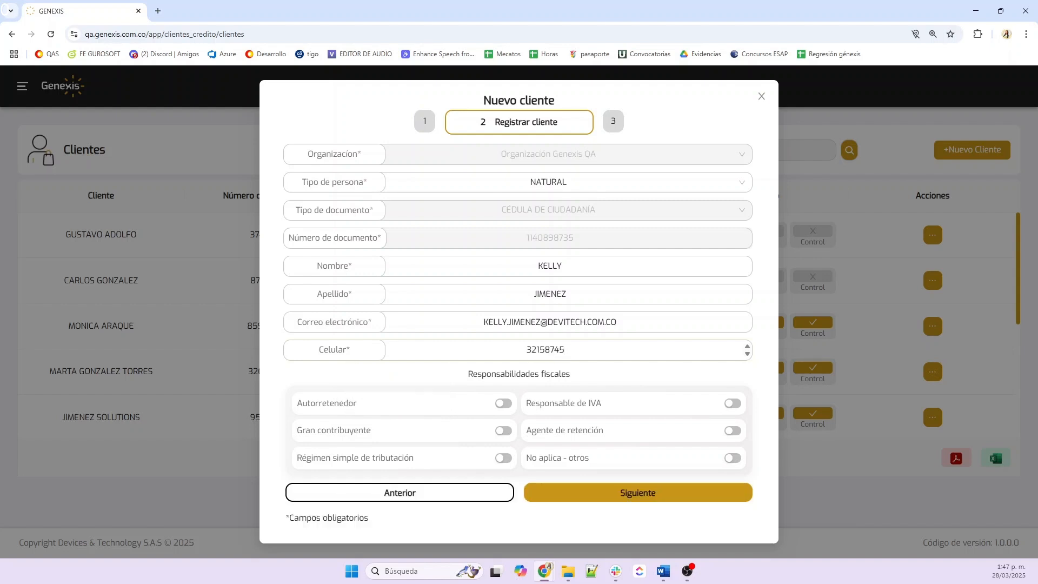
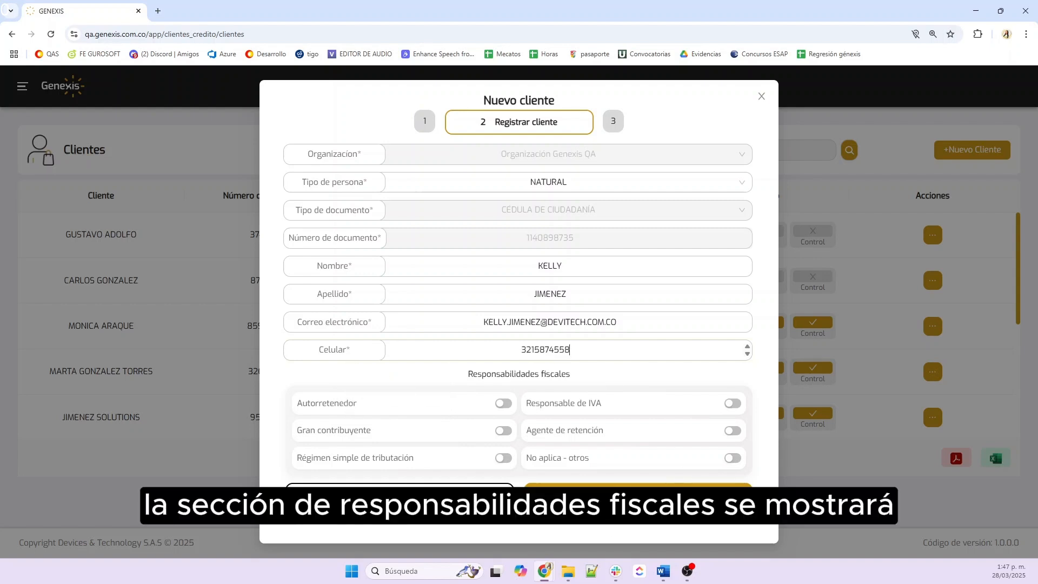
Set tax responsibility to No aplica - otros and continue to Consumo cliente
click(504, 404)
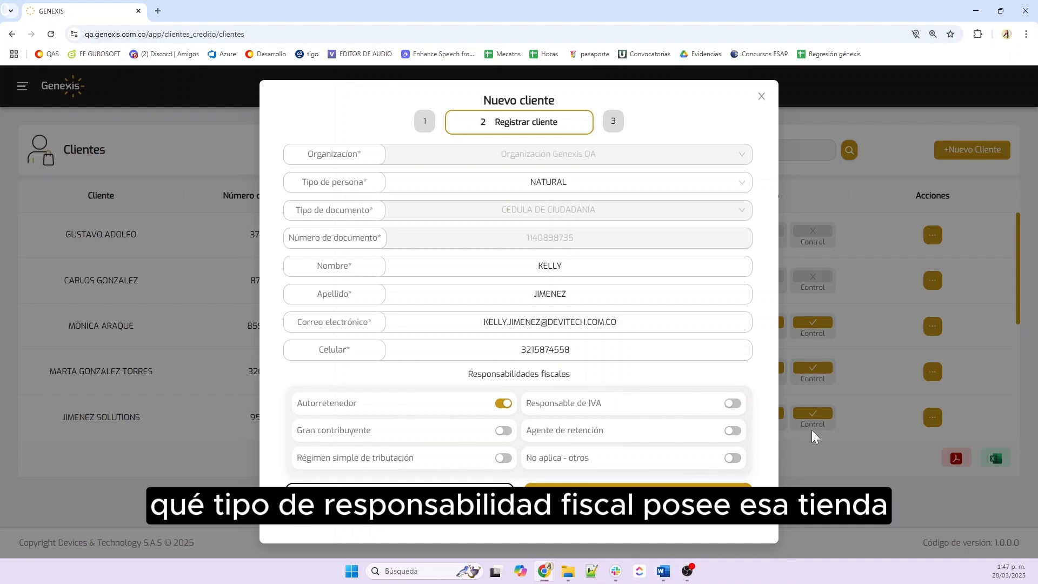
click(733, 459)
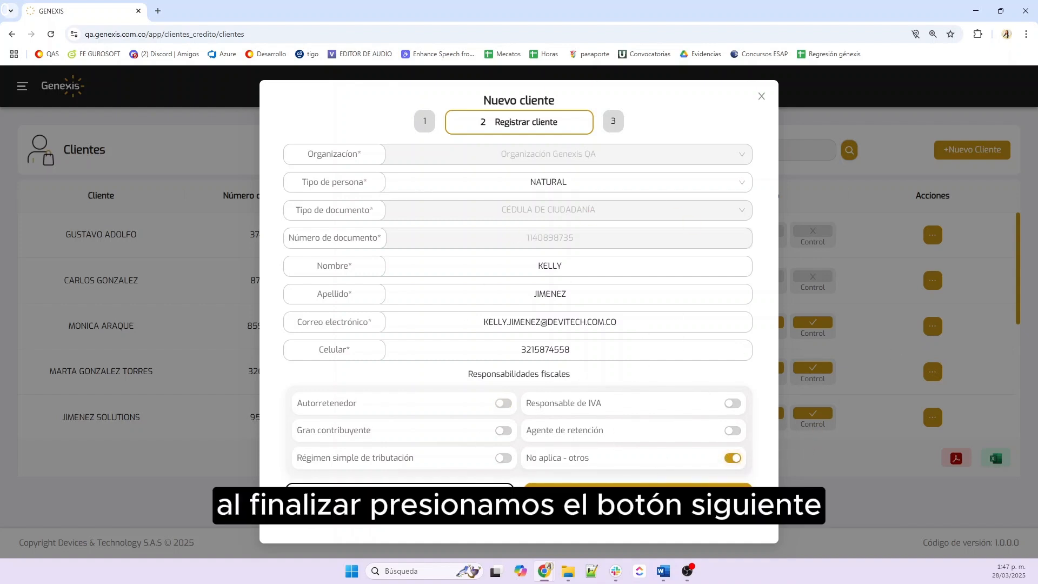
click(638, 493)
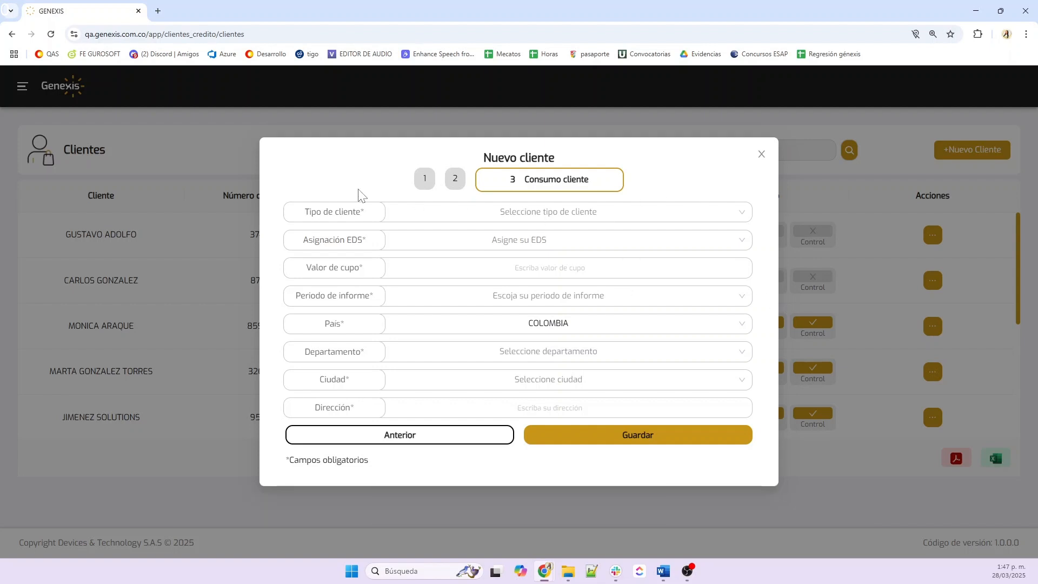
Make the client a CRÉDITO client at EDS VIA AL MAR with a 5.000.000 credit limit
click(574, 215)
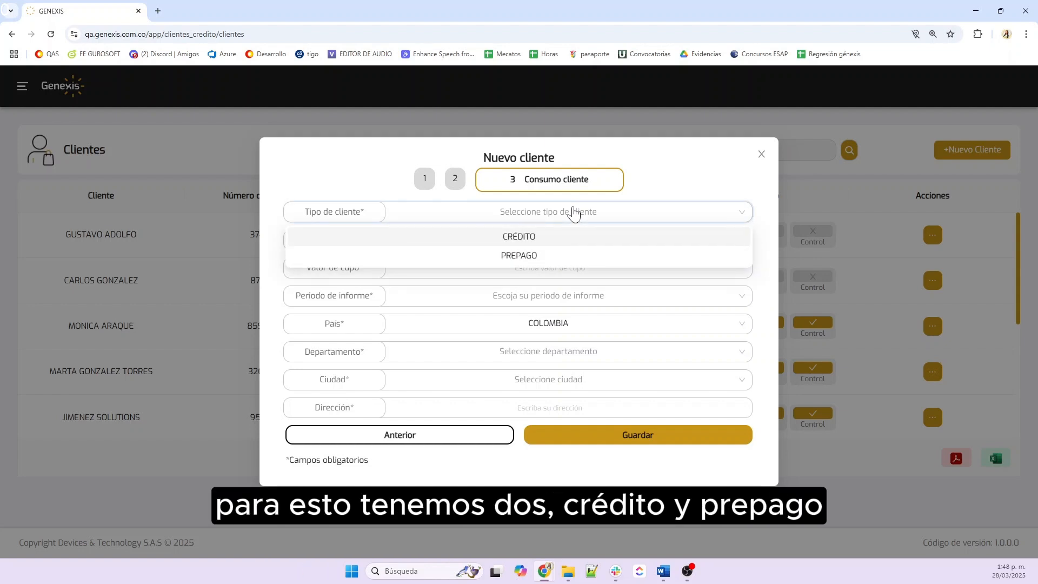
click(538, 239)
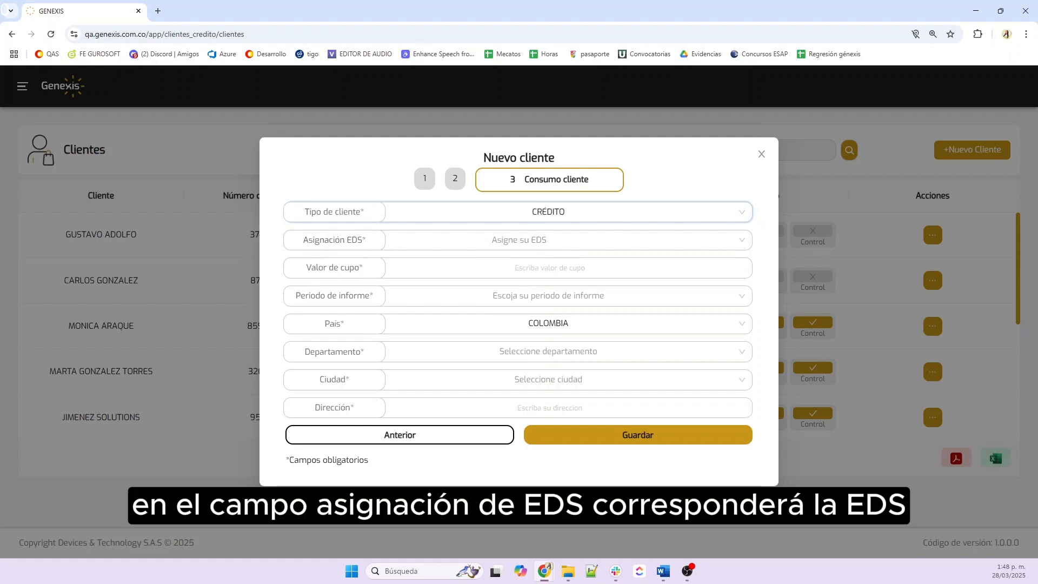
click(631, 240)
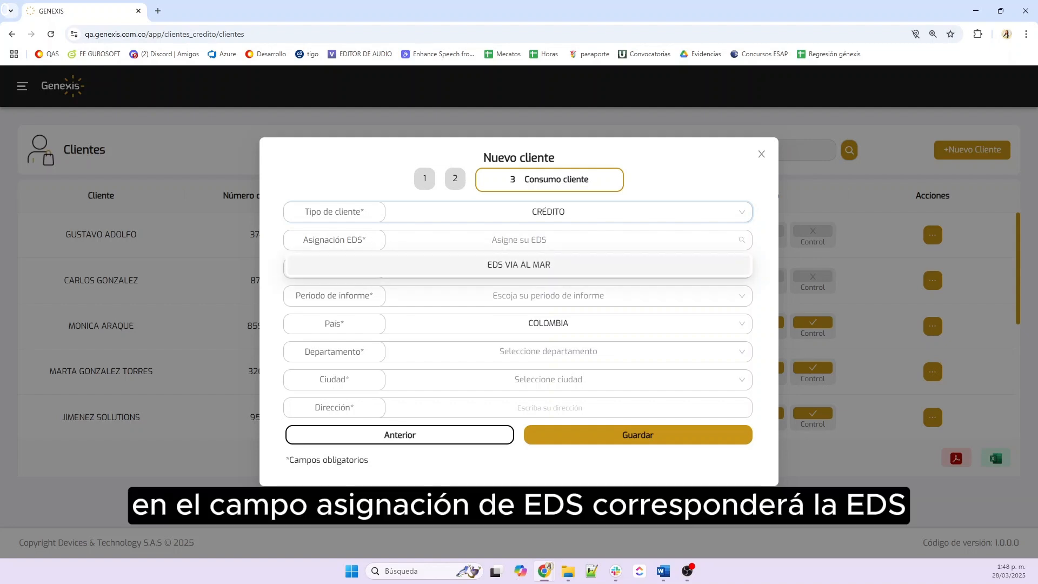
click(559, 265)
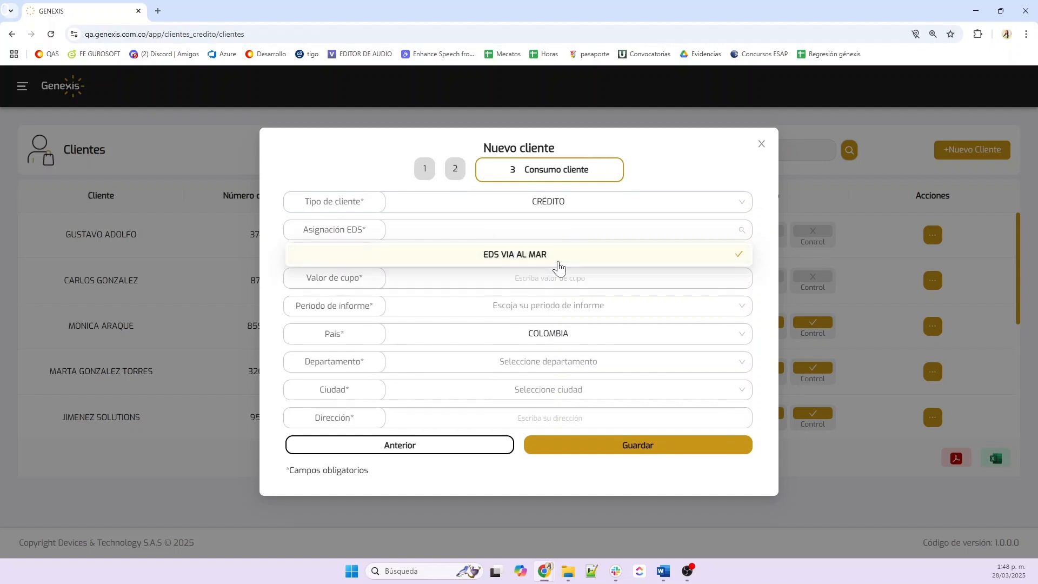
click(770, 264)
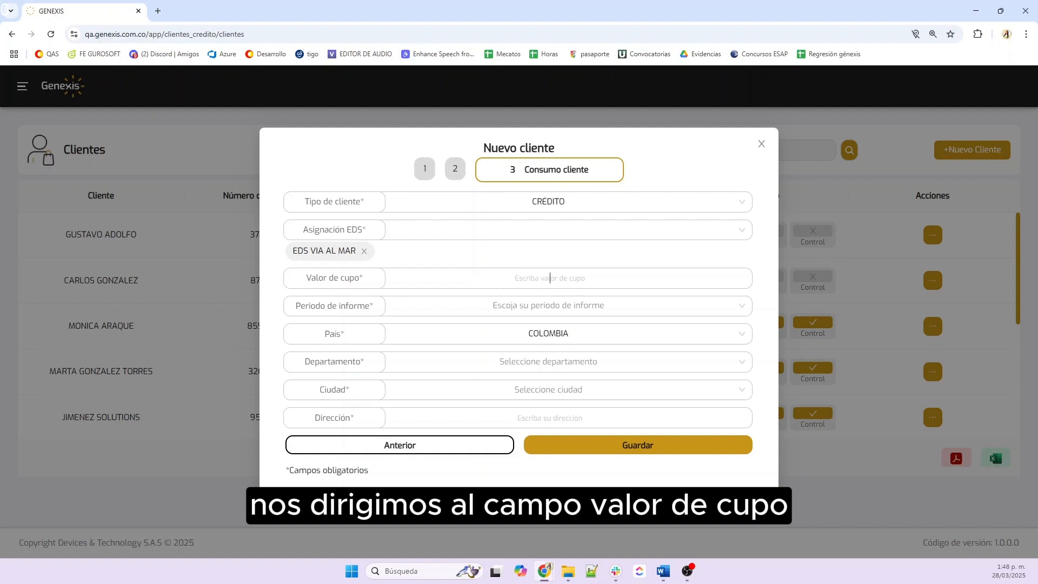
text(5)
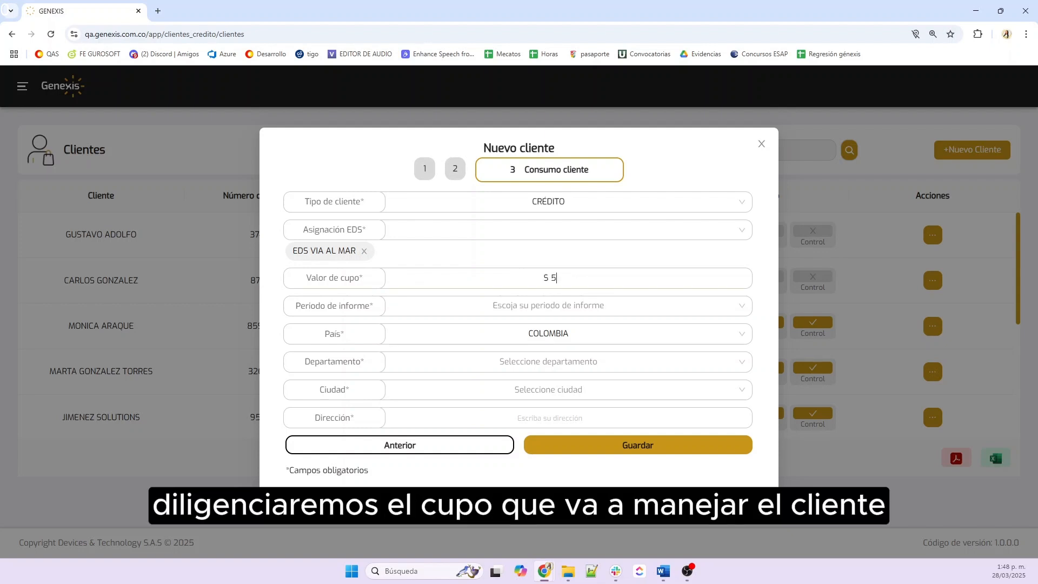
text(.000.000)
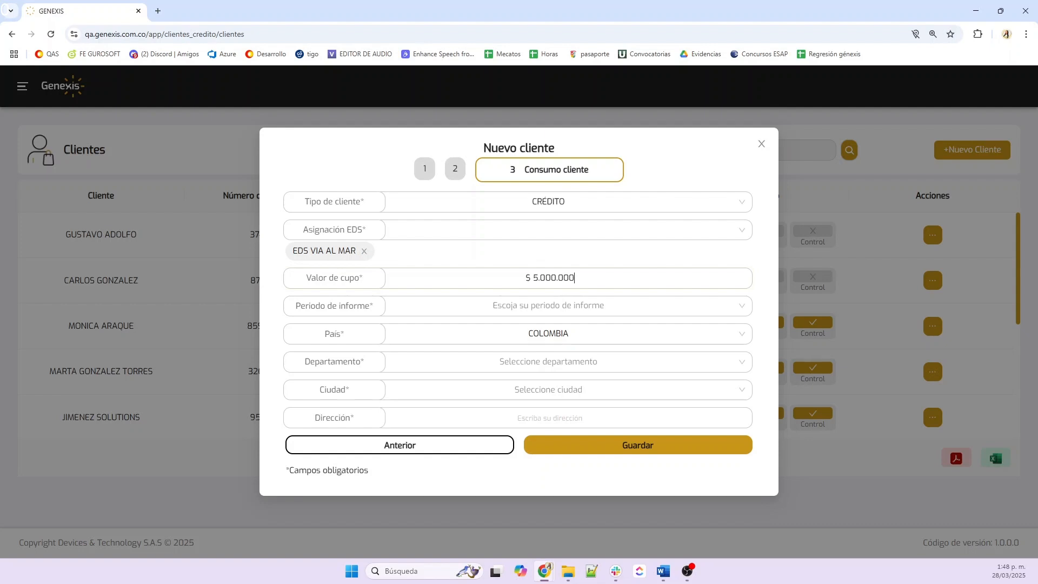
Set report period QUINCENAL, department BOLÍVAR and city ARROYOHONDO
click(557, 307)
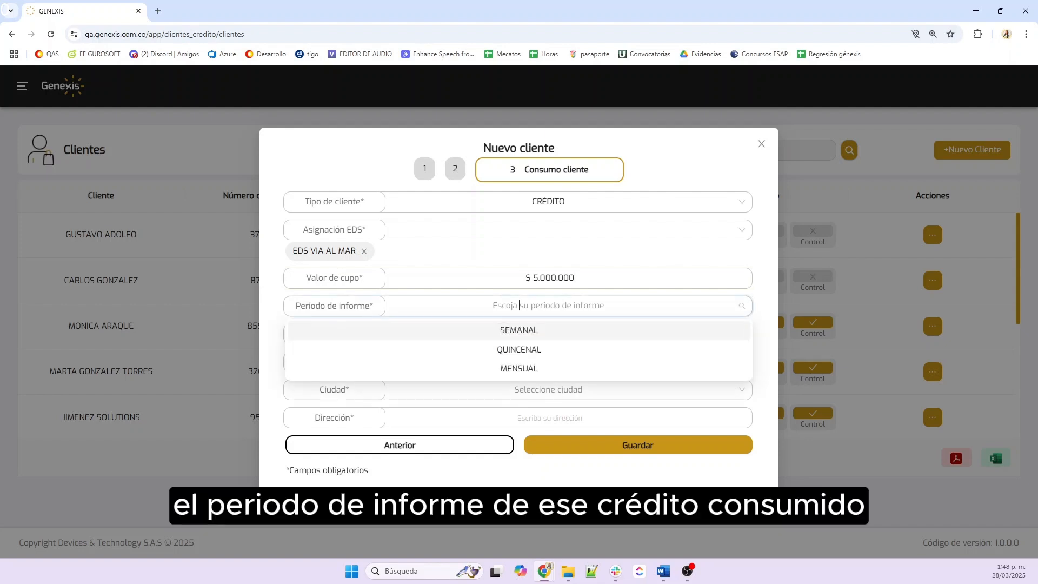
click(536, 355)
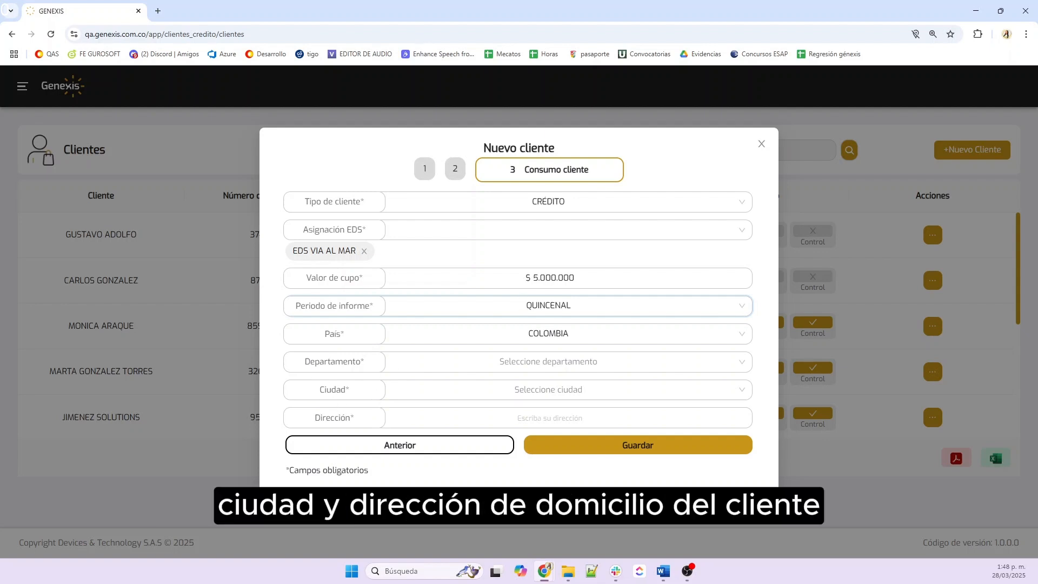
click(529, 362)
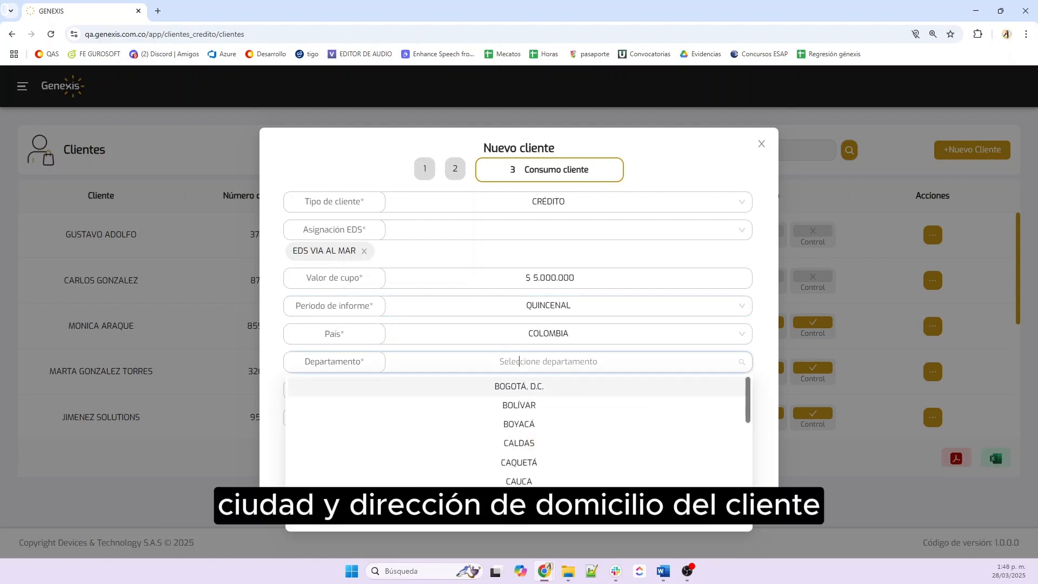
click(528, 409)
click(529, 389)
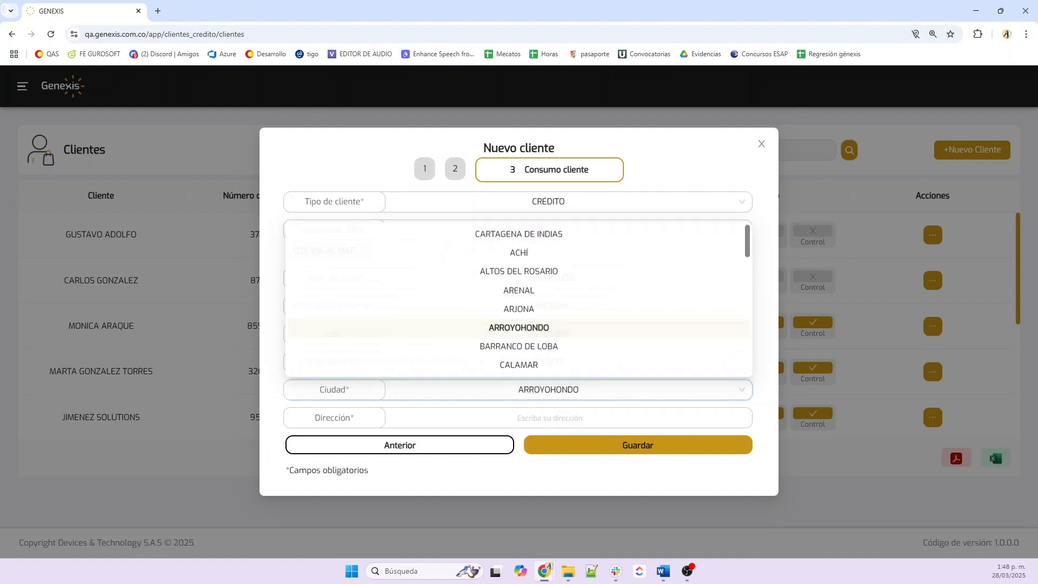
click(547, 327)
Fill the address from the autofill suggestion and save the client
click(550, 418)
click(388, 448)
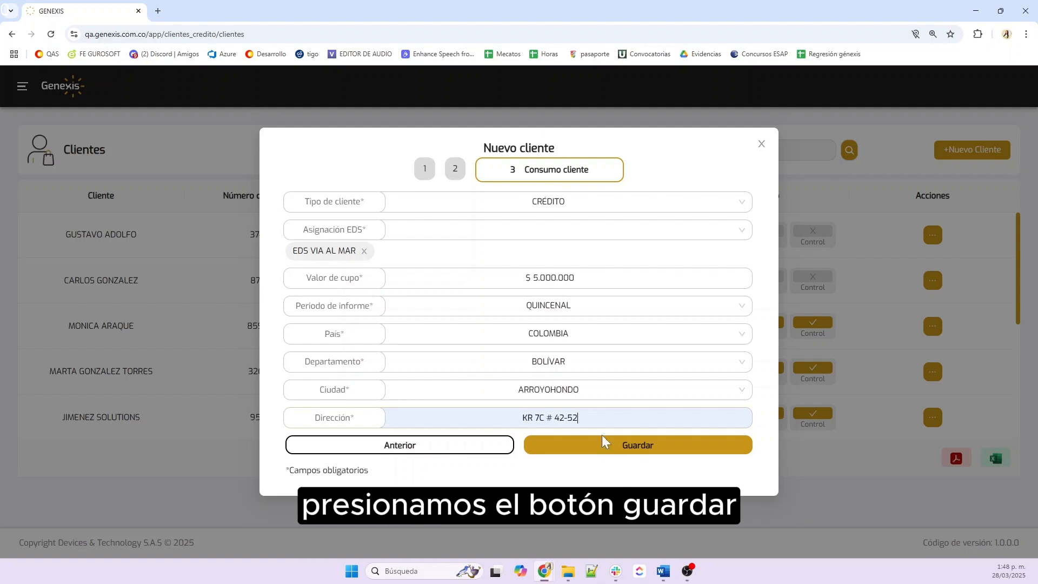
click(624, 456)
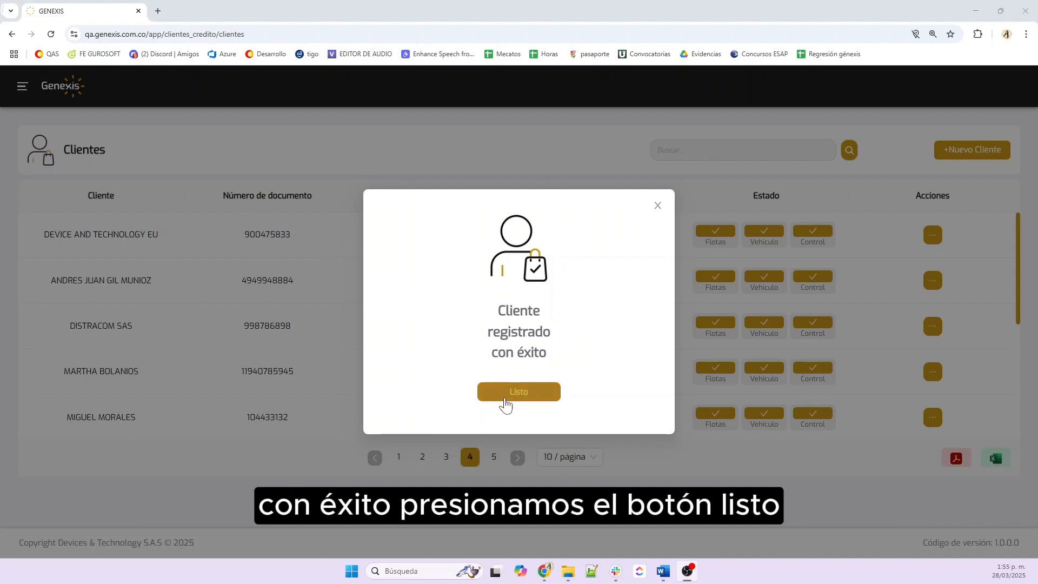
Dismiss the 'Cliente registrado con éxito' notice and return to the client list
click(526, 396)
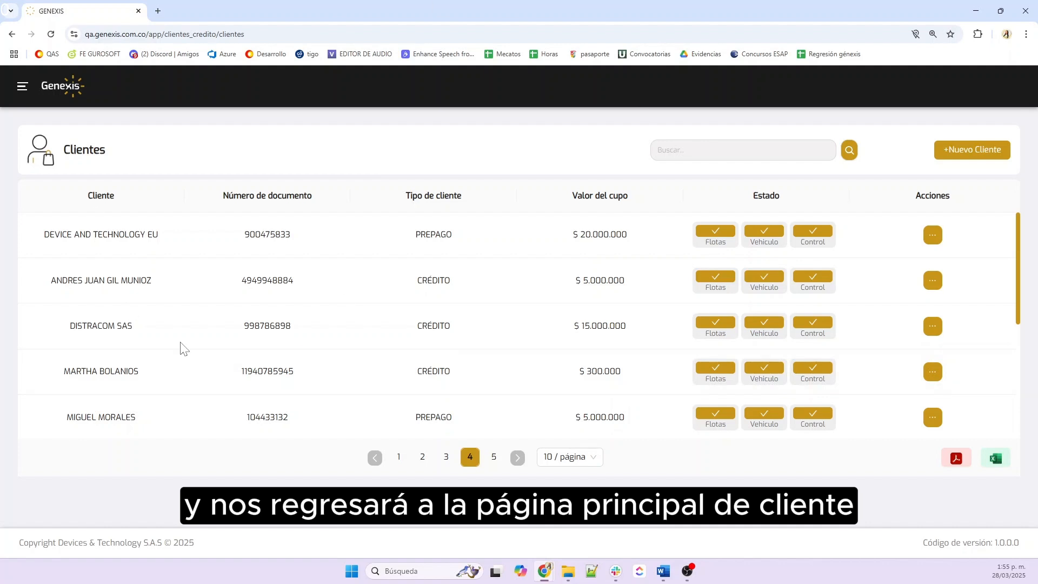
click(695, 151)
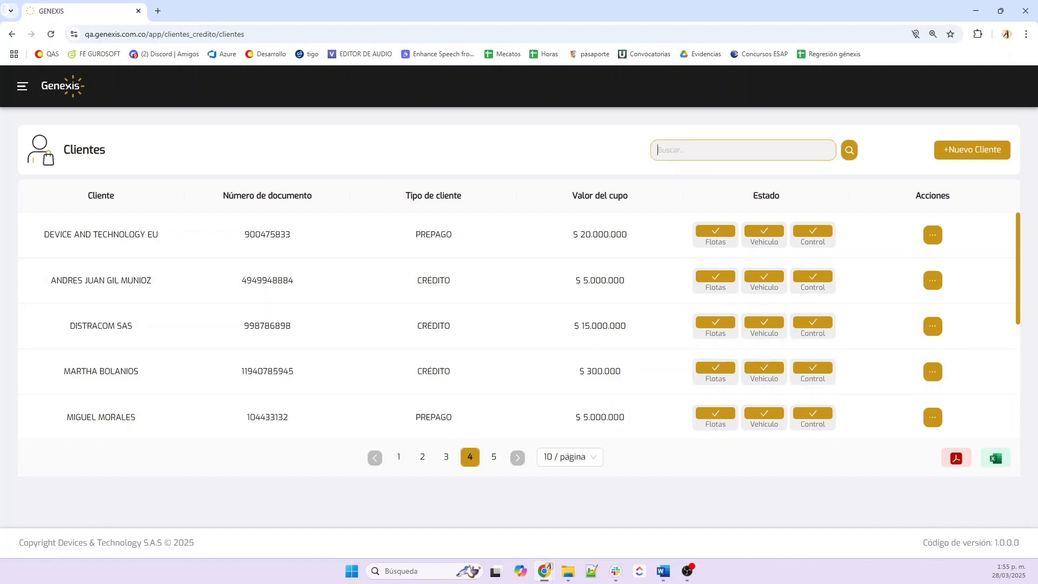
Clear the client search and highlight the new client's full name on page 5
text(KELLY)
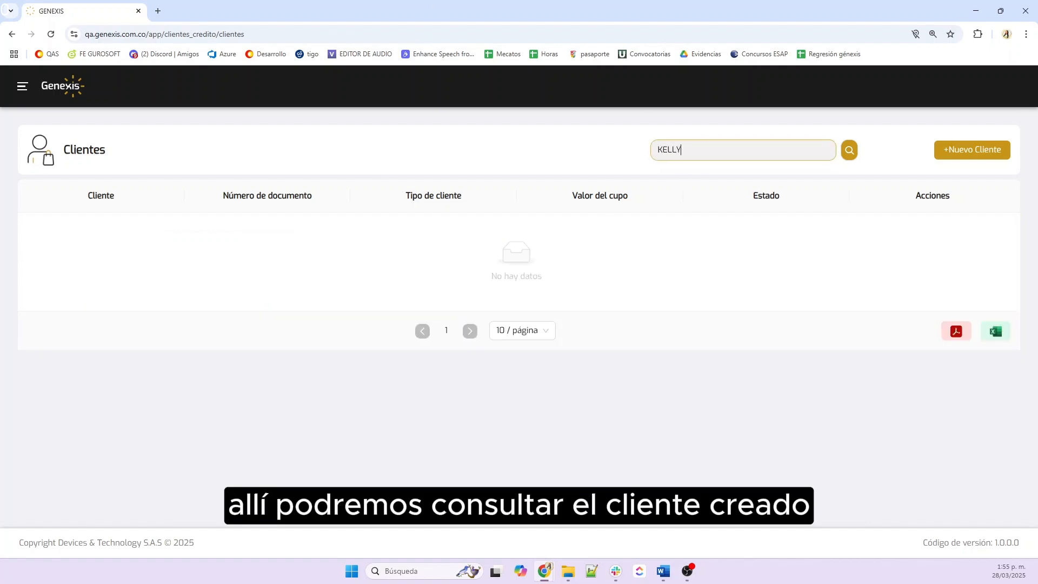
key(BackSpace)
key(BackSpace)
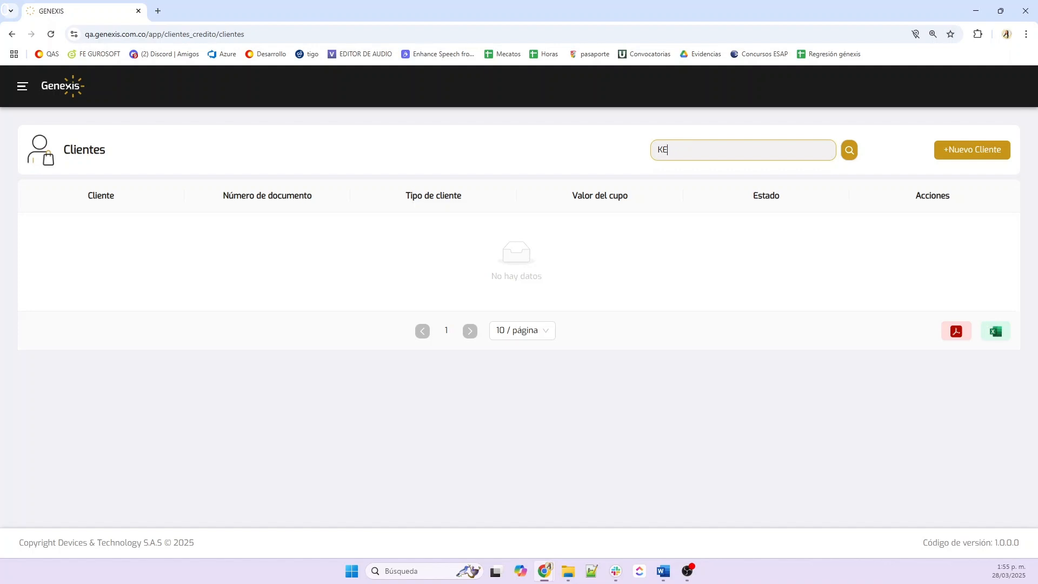
key(BackSpace)
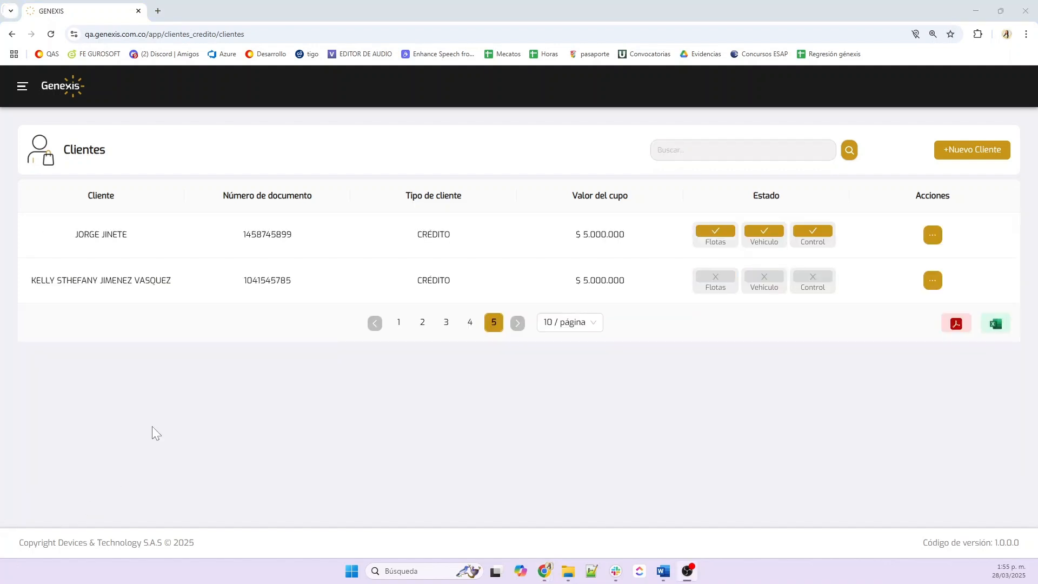
double_click(33, 280)
drag(32, 280, 207, 284)
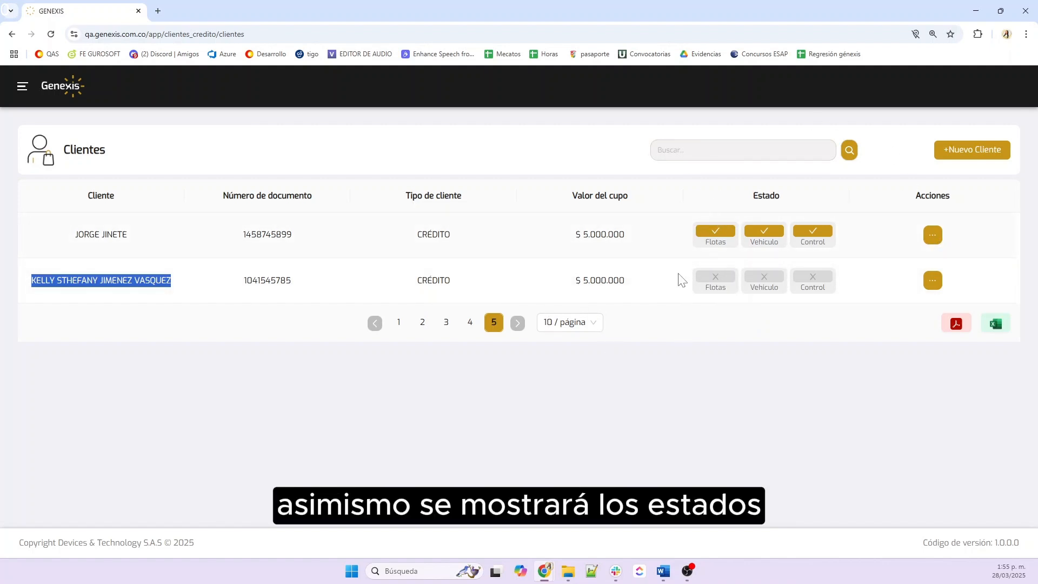
click(933, 281)
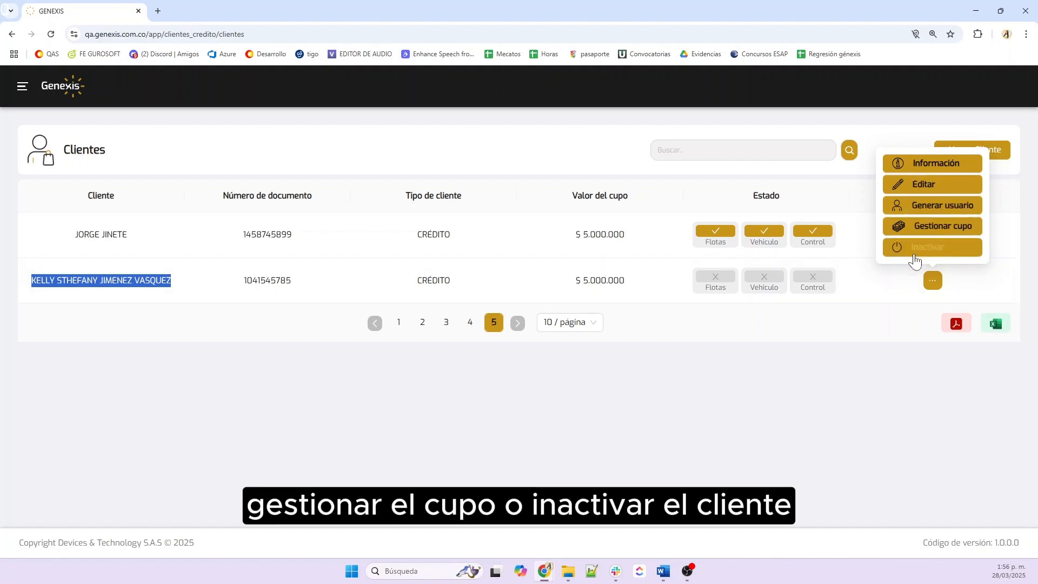
click(755, 331)
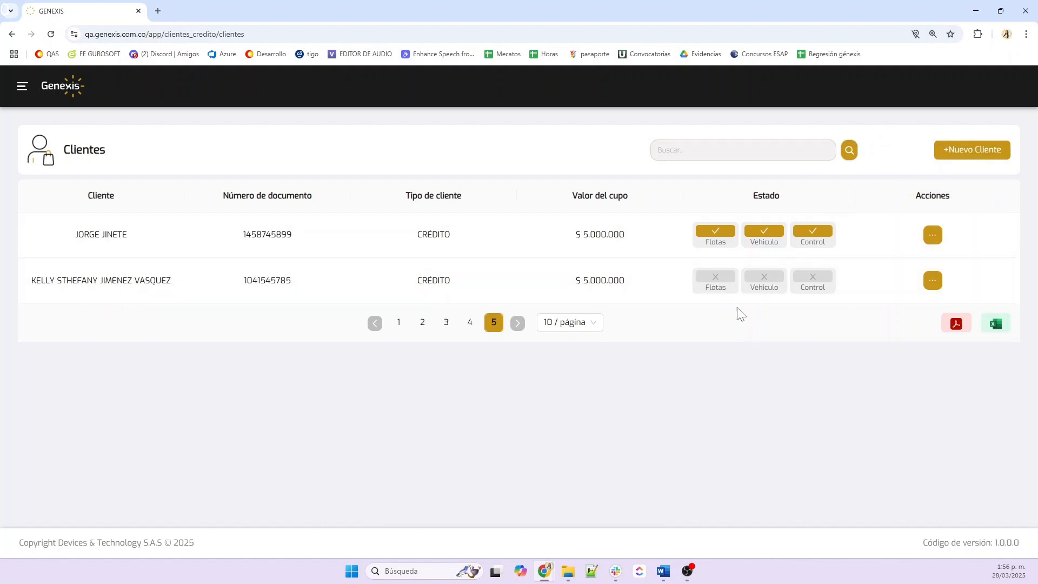
mouse_move(716, 281)
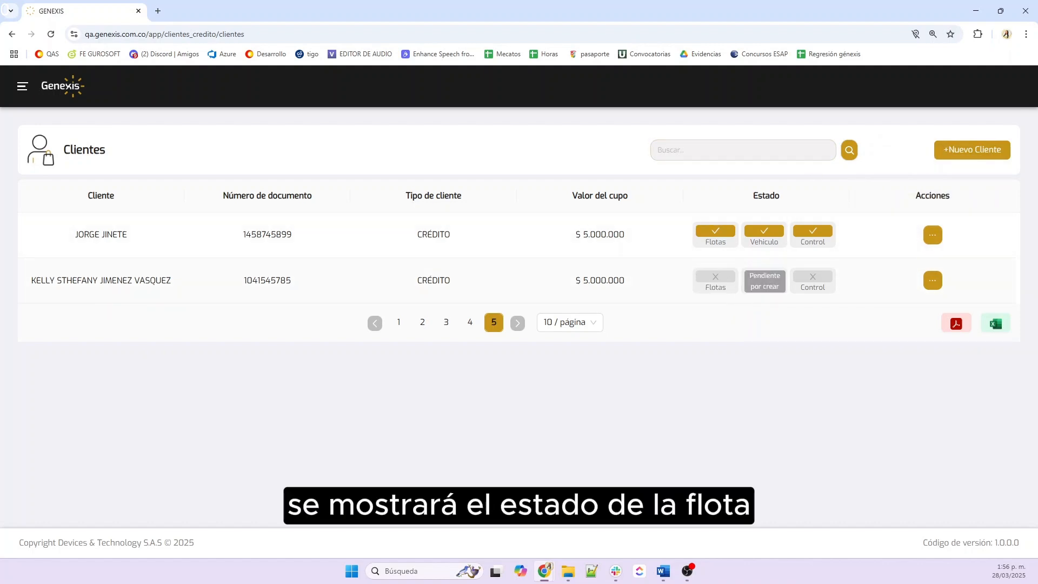
mouse_move(836, 287)
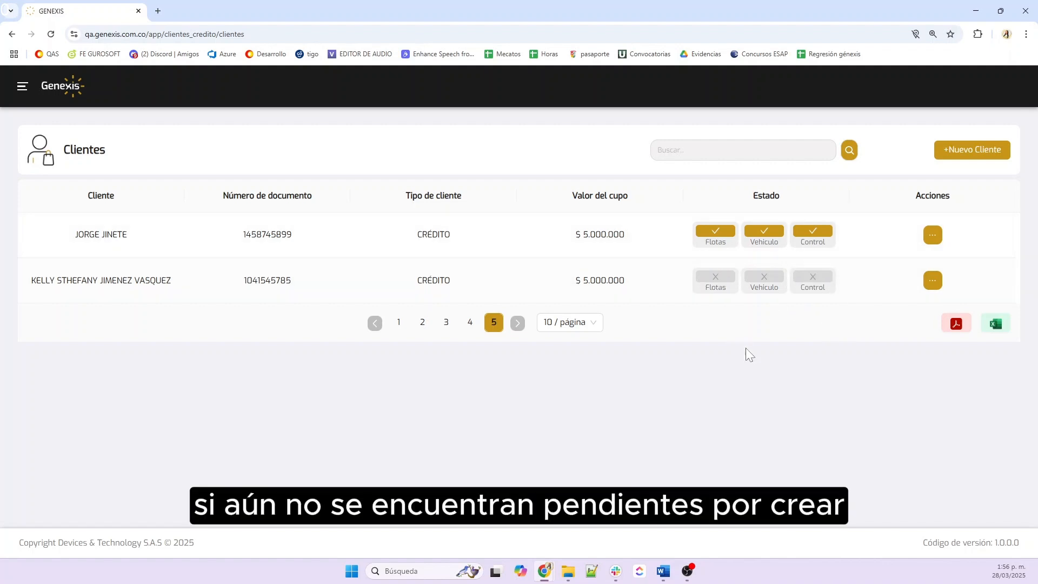
mouse_move(773, 295)
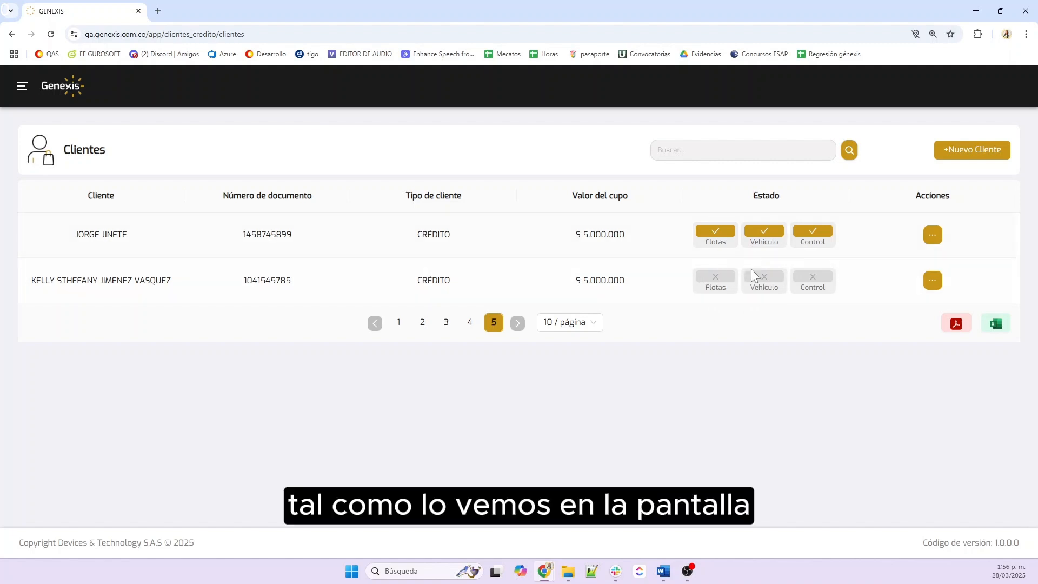
key(alt+Tab)
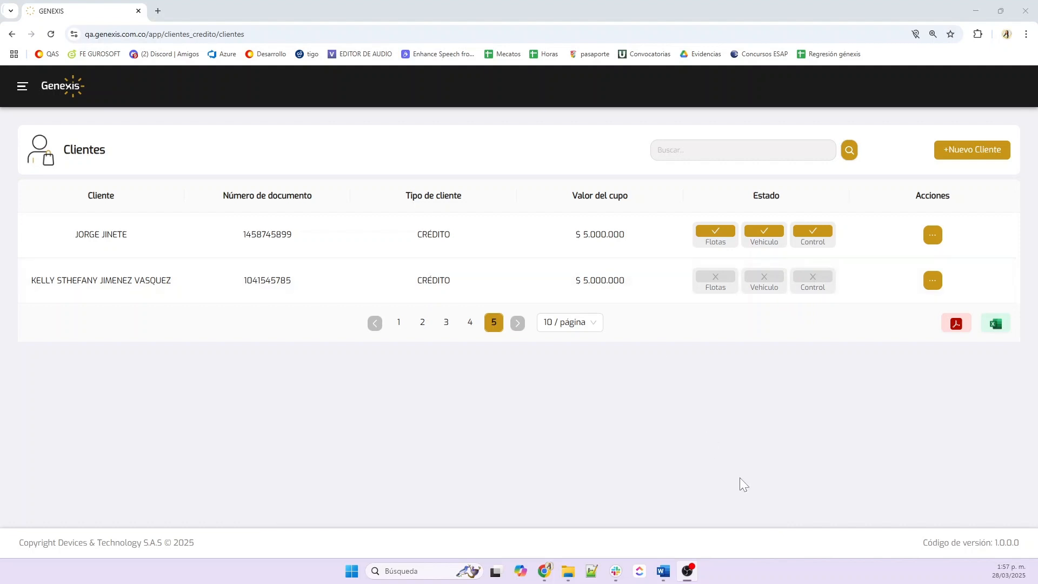
Open CLIENTES CRÉDITO > FLOTAS and start a new fleet with +Nueva flota
click(26, 89)
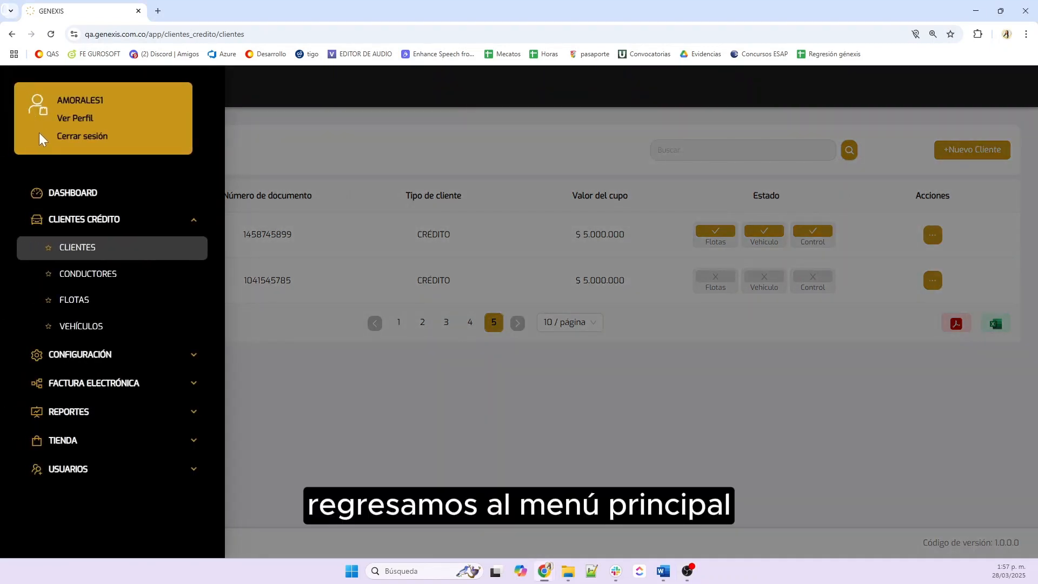
click(78, 304)
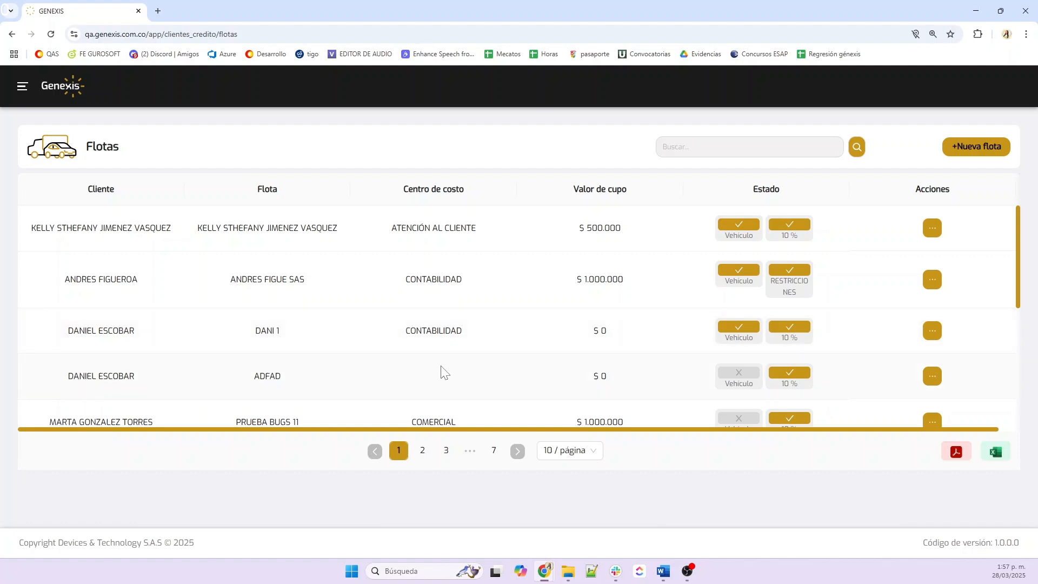
click(987, 157)
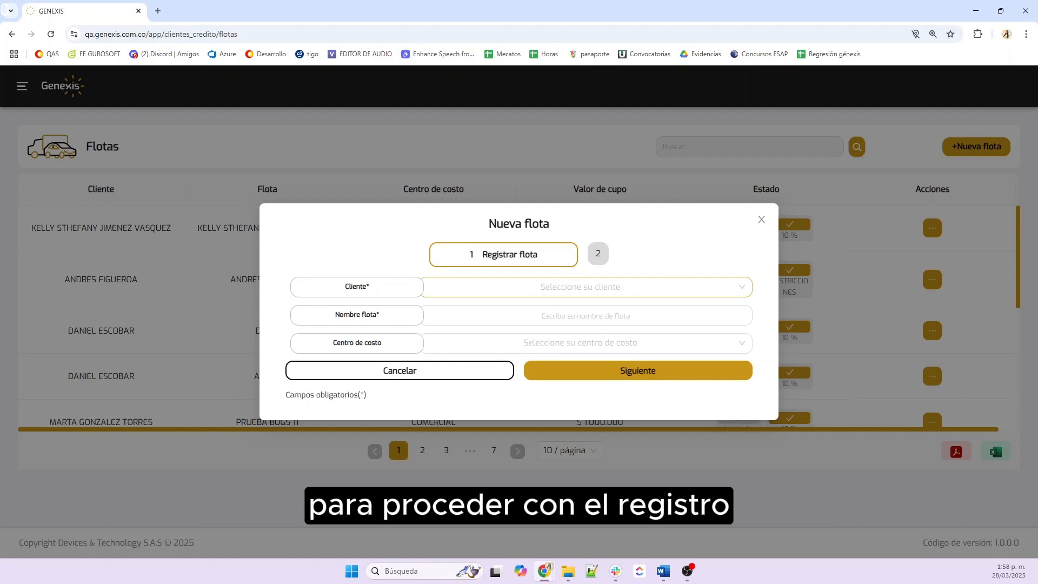
Search for and select the client as the fleet's owner, and name the fleet after her
click(580, 286)
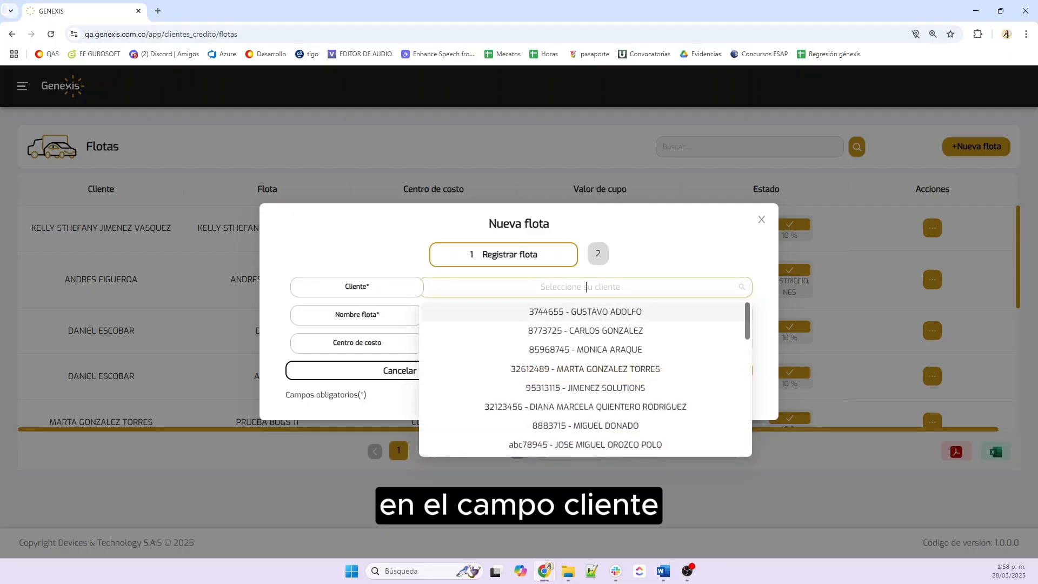
text(KELLY)
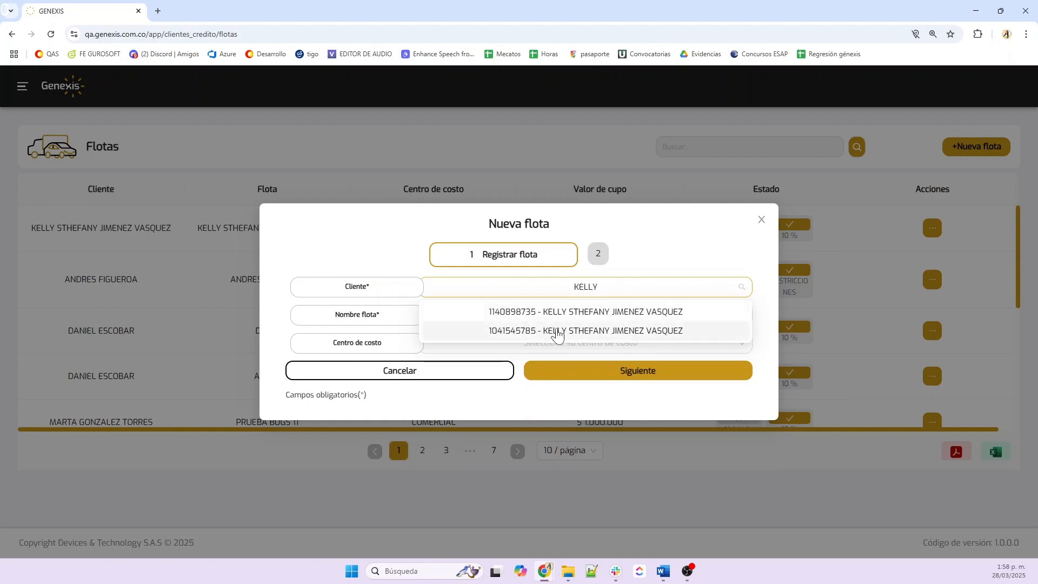
click(575, 312)
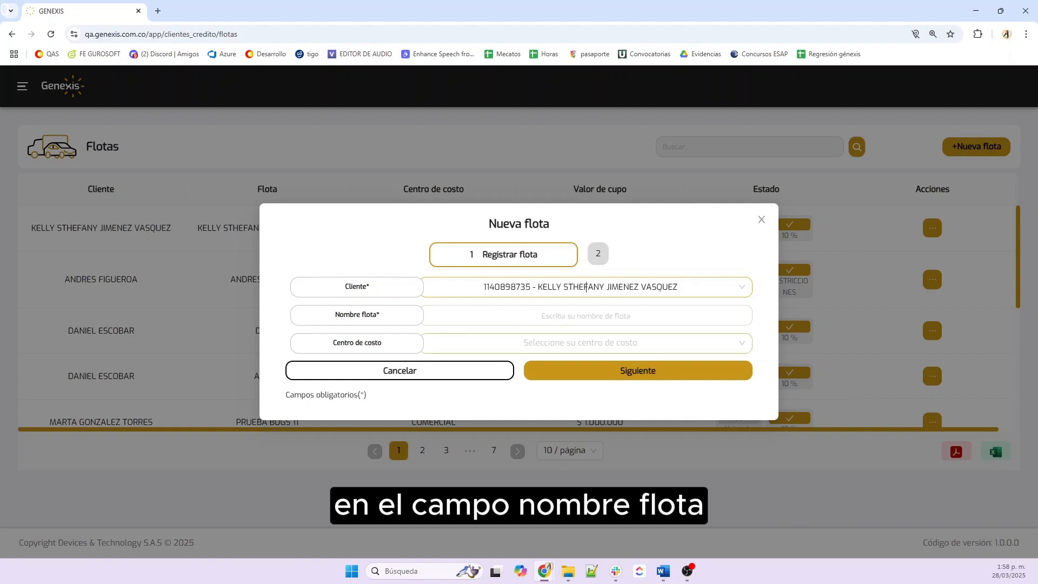
click(586, 316)
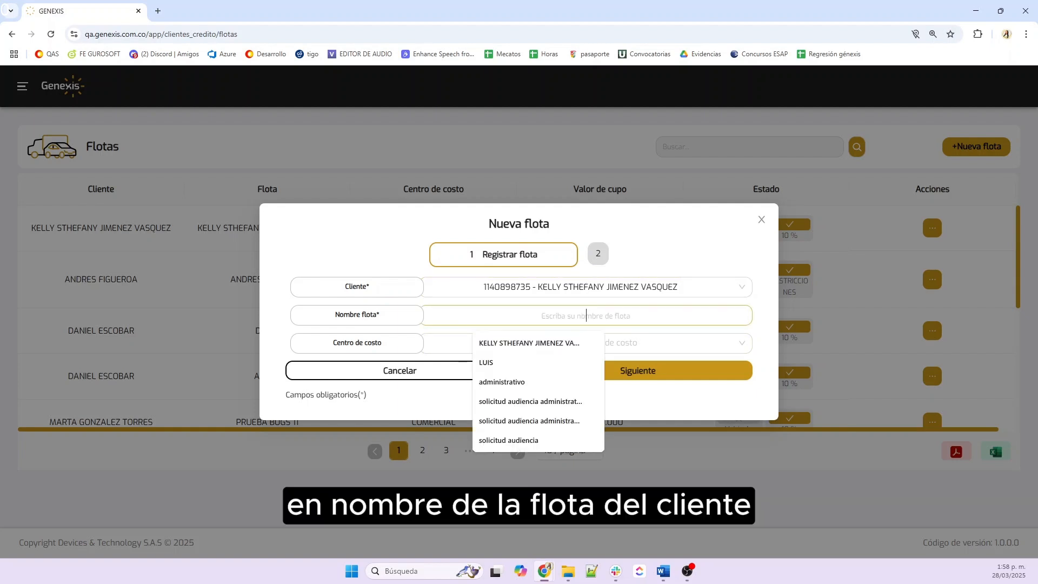
text(F)
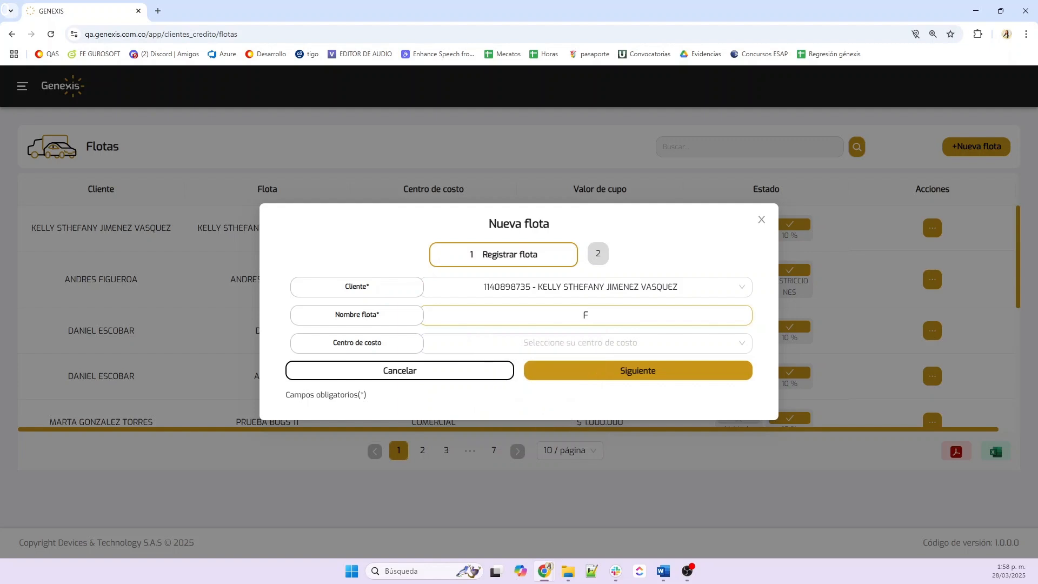
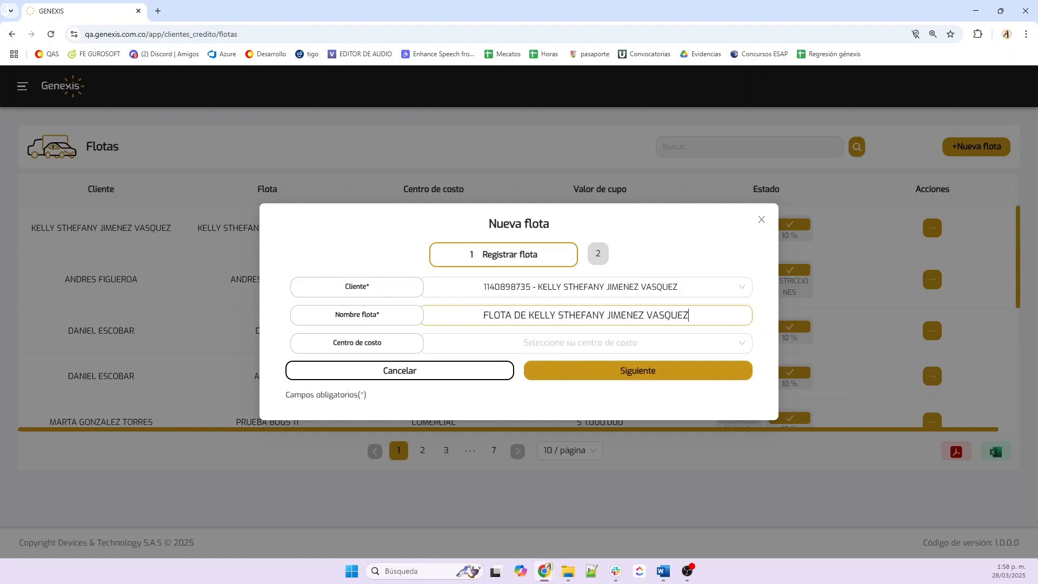
Set the cost centre to COMERCIAL and continue to the Consumo flota step
click(586, 343)
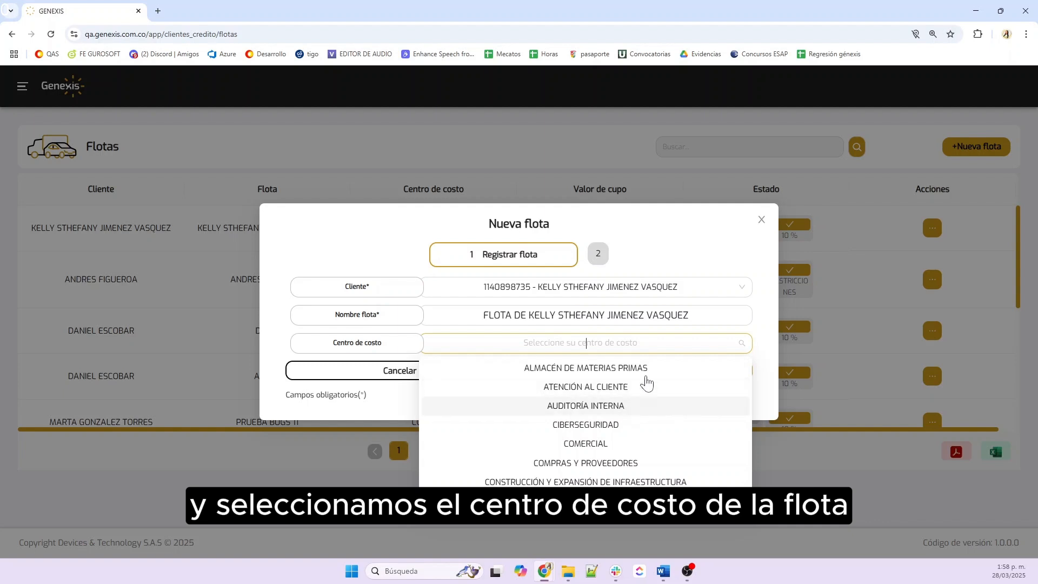
click(603, 443)
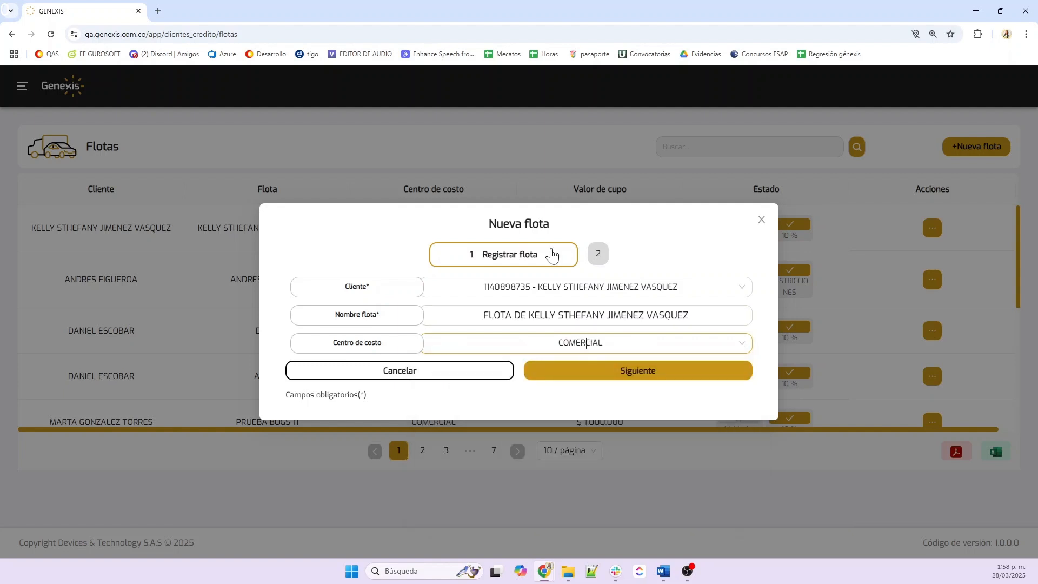
click(626, 370)
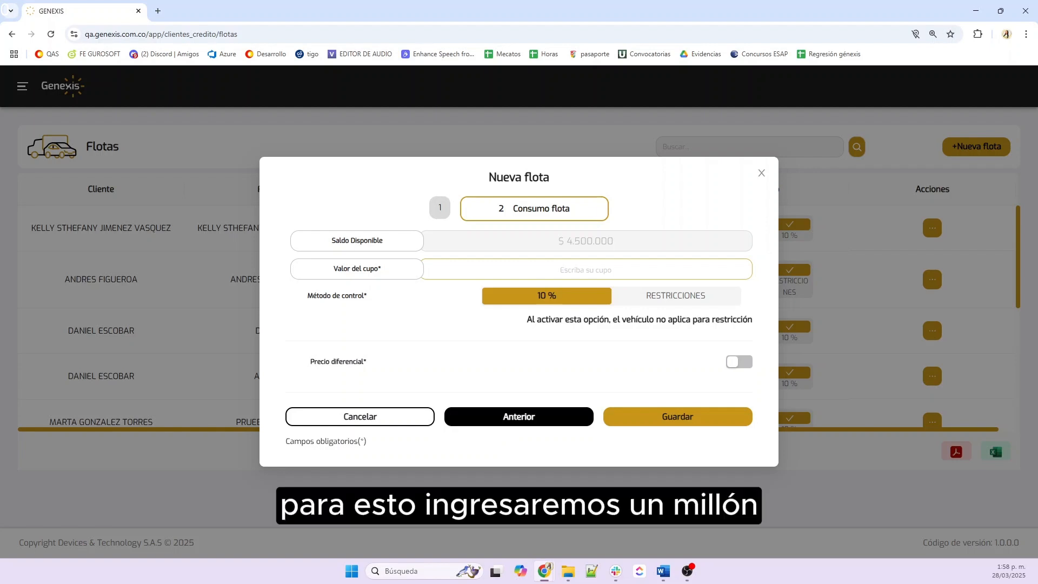
Enter a fleet quota of 1.000.000 and switch on Precio diferencial
click(586, 270)
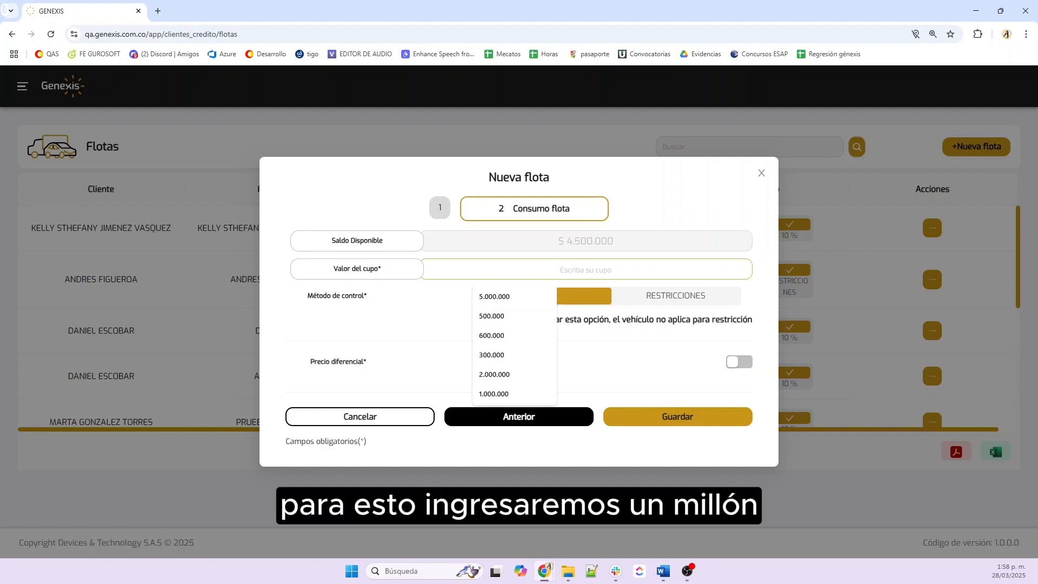
text(1.000.0)
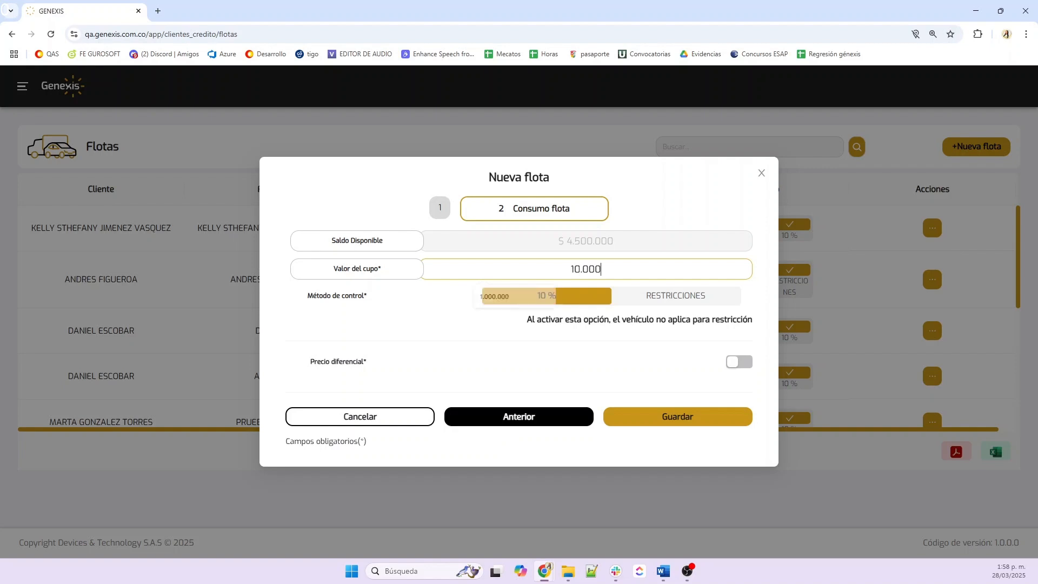
text(00)
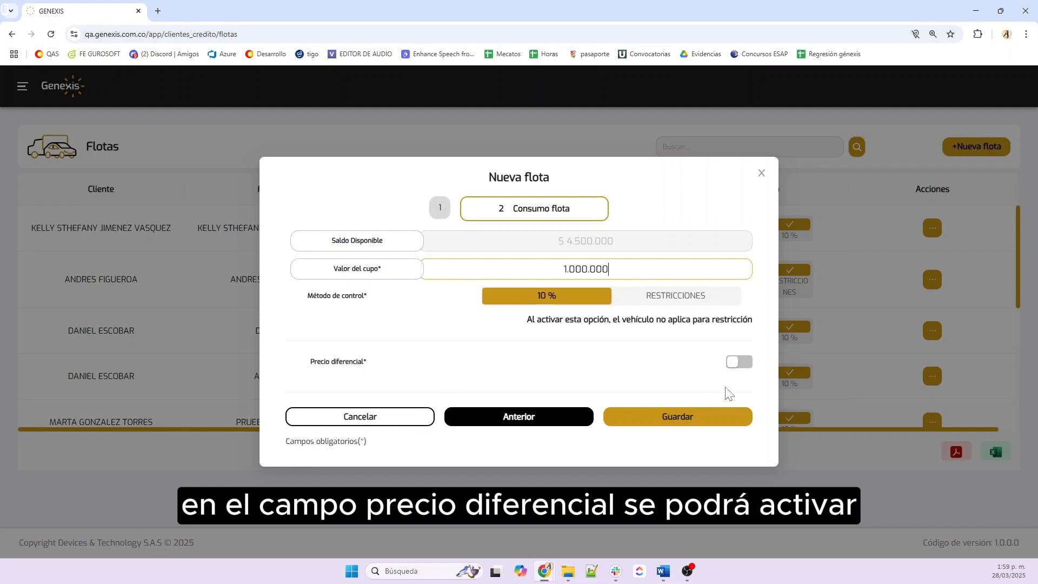
click(742, 362)
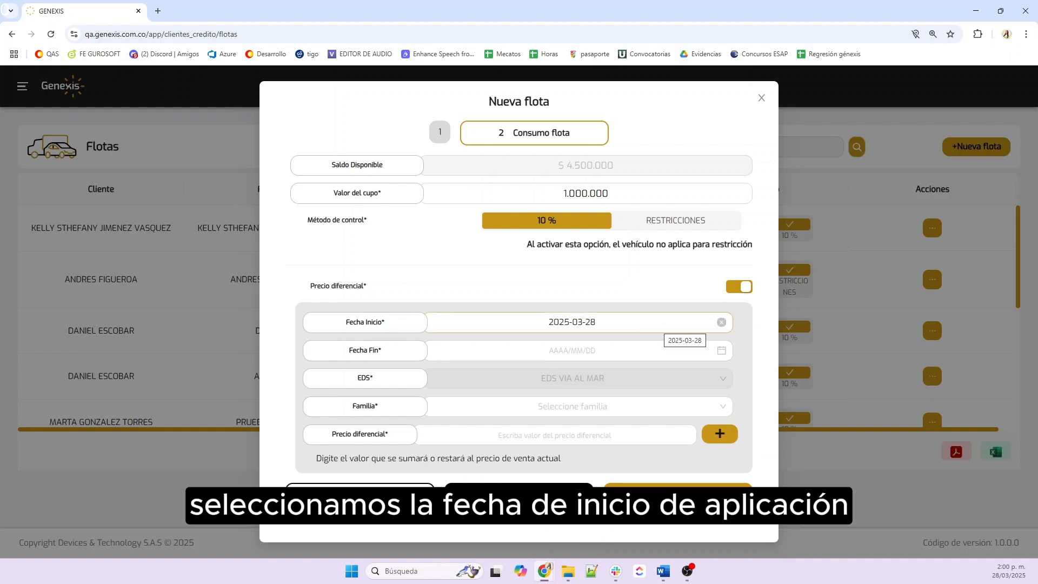
Pick the differential pricing start date and an end date of 2025-03-31
click(620, 330)
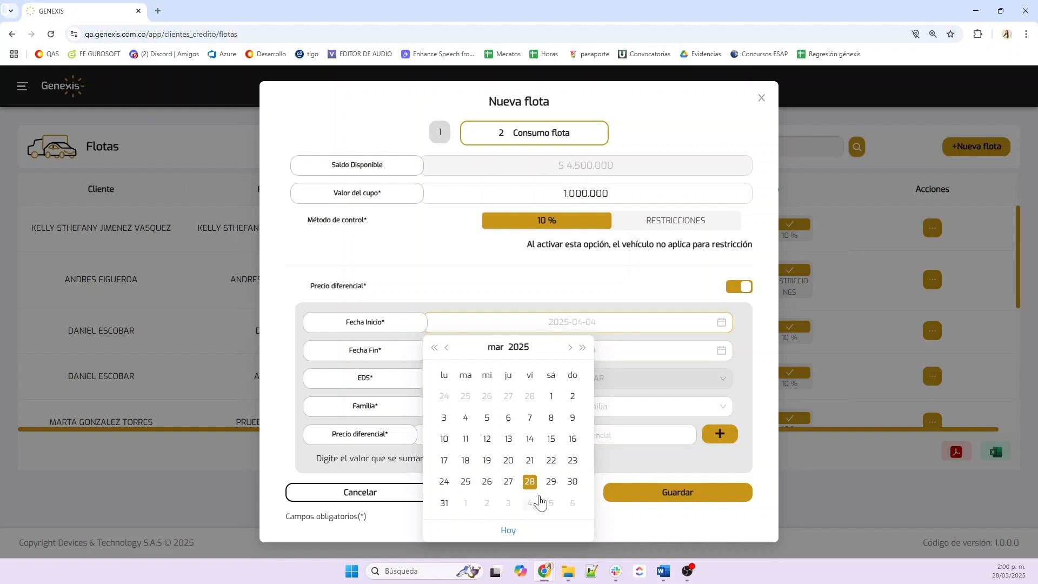
click(551, 481)
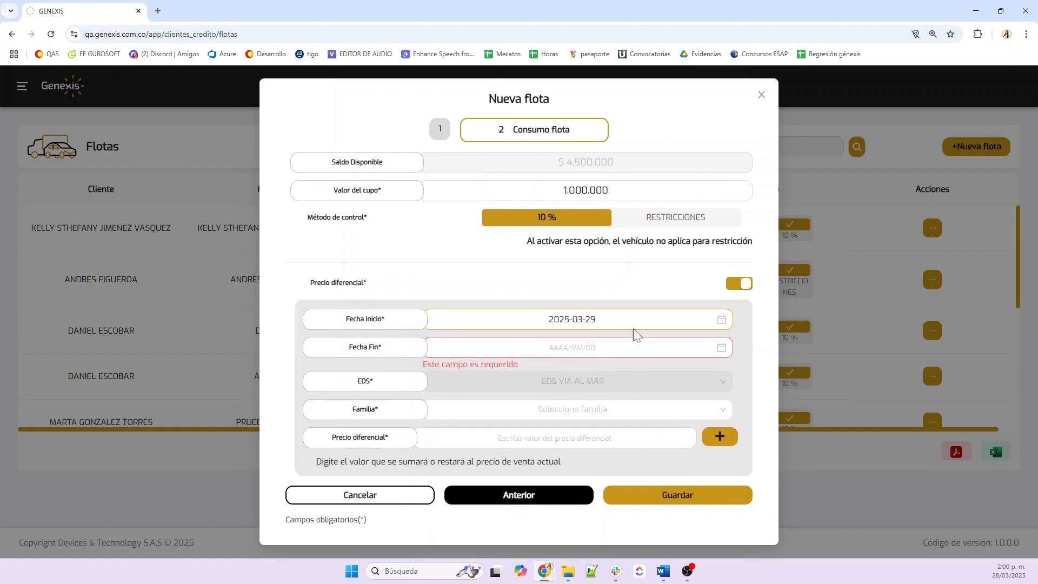
click(600, 349)
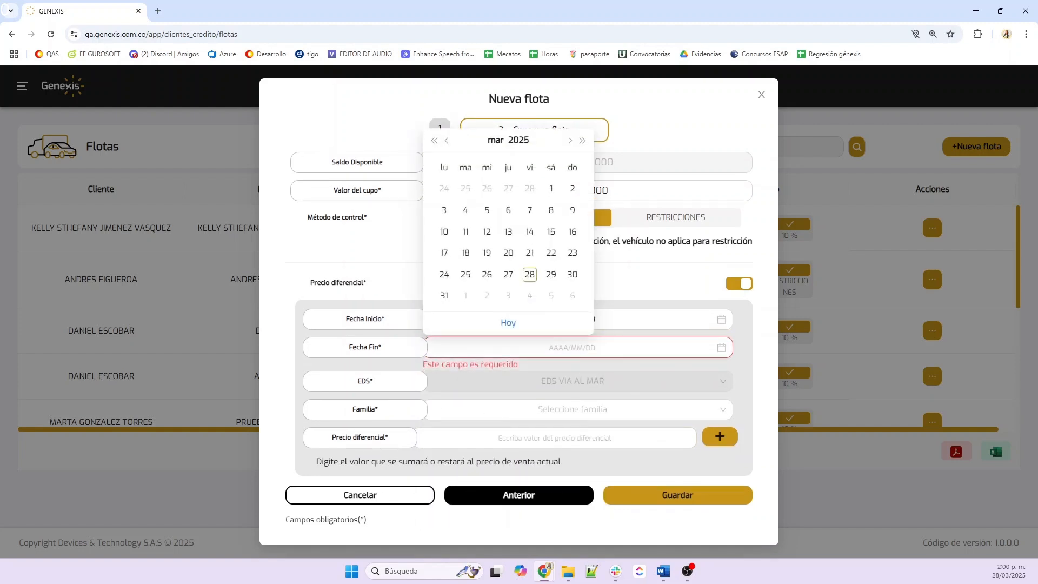
click(444, 296)
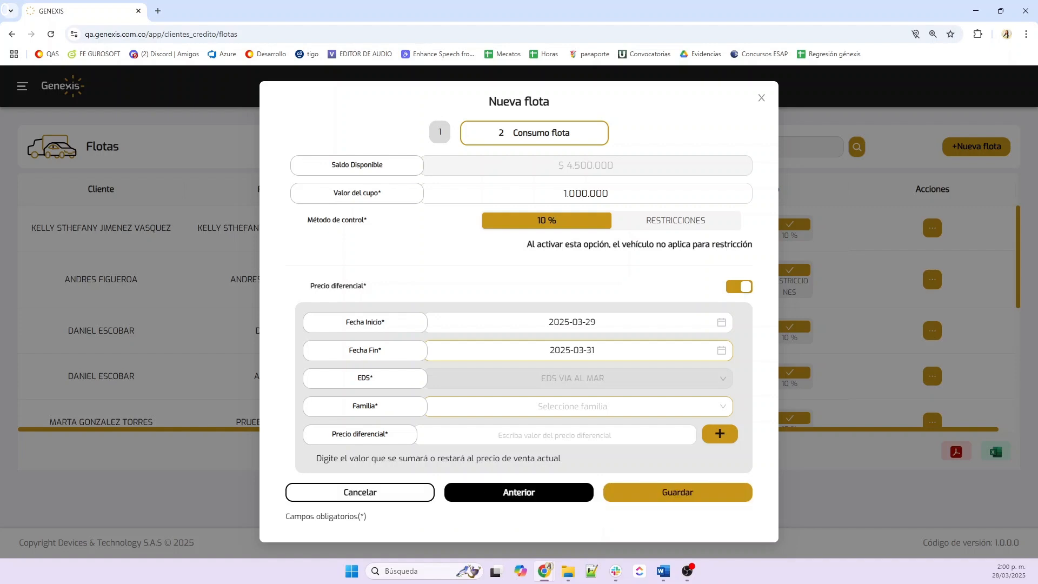
Choose CORRIENTE as the fuel family and enter a -200 differential price
click(578, 406)
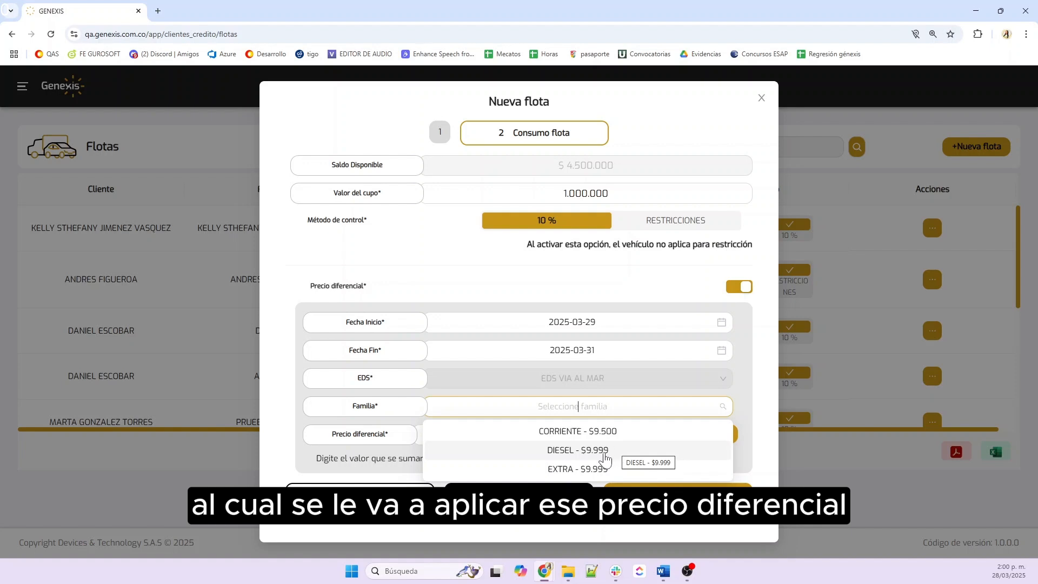
click(561, 450)
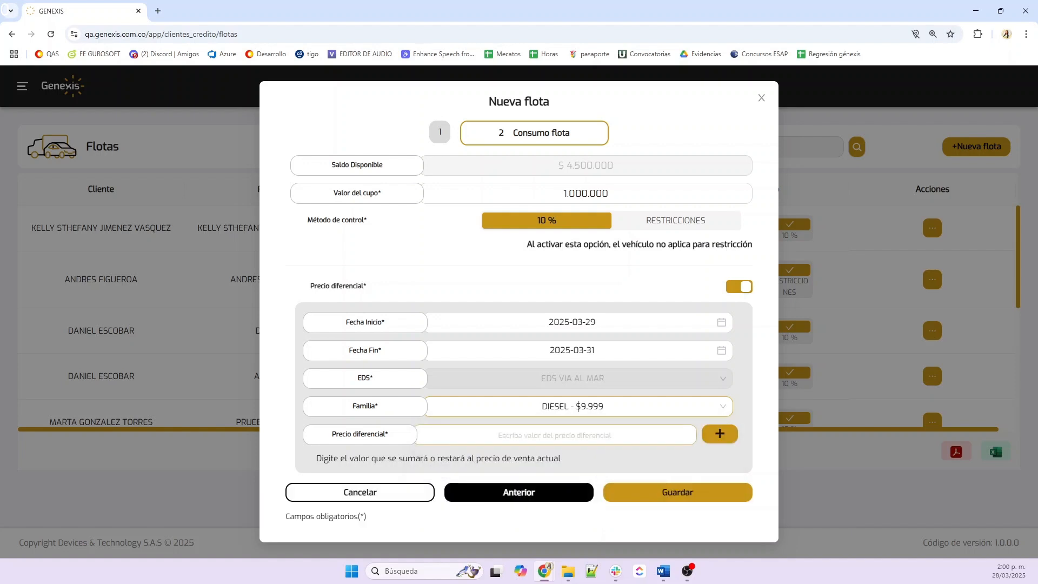
click(555, 435)
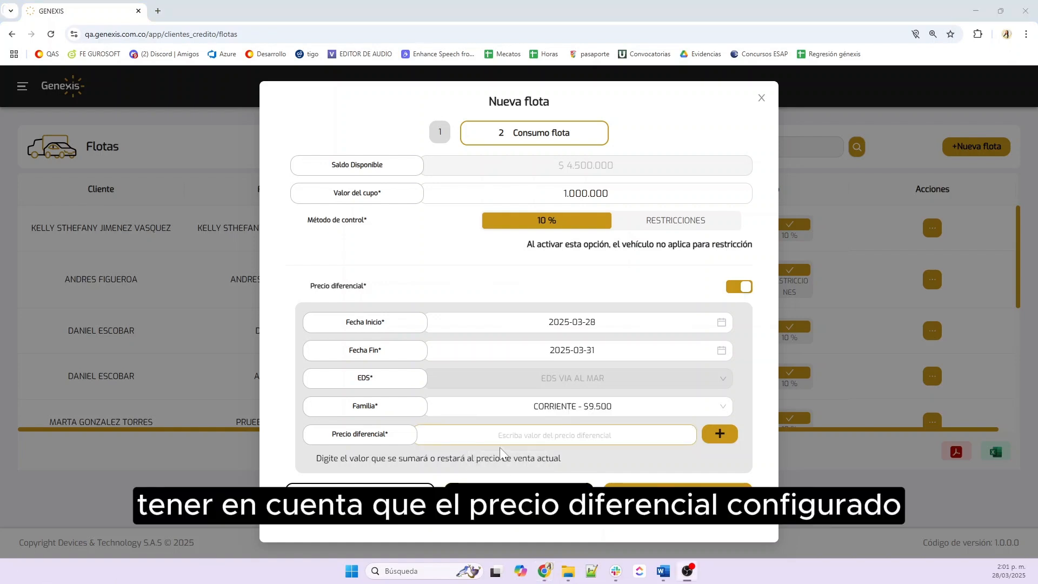
click(555, 435)
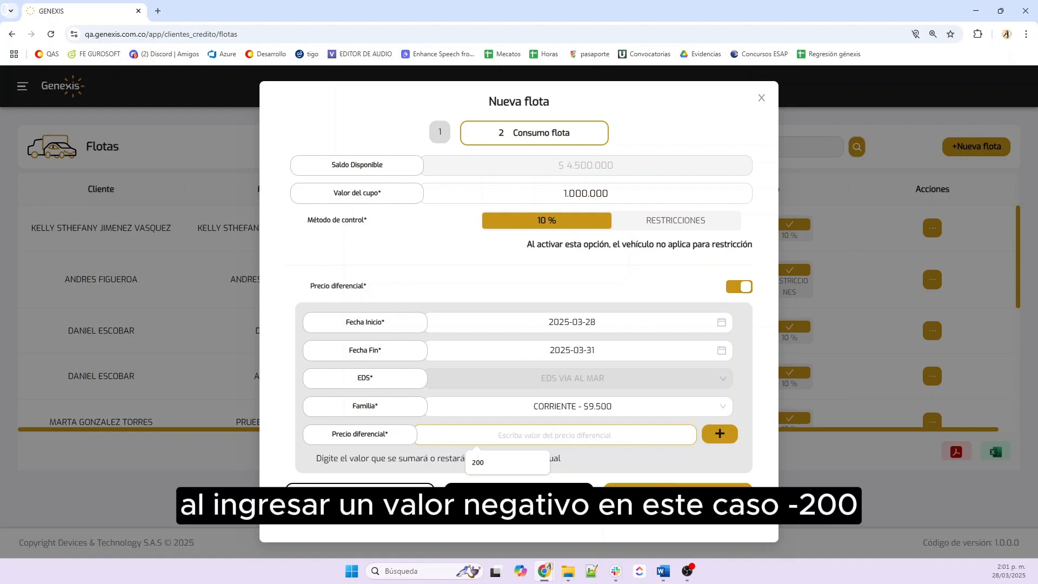
text(-2.200)
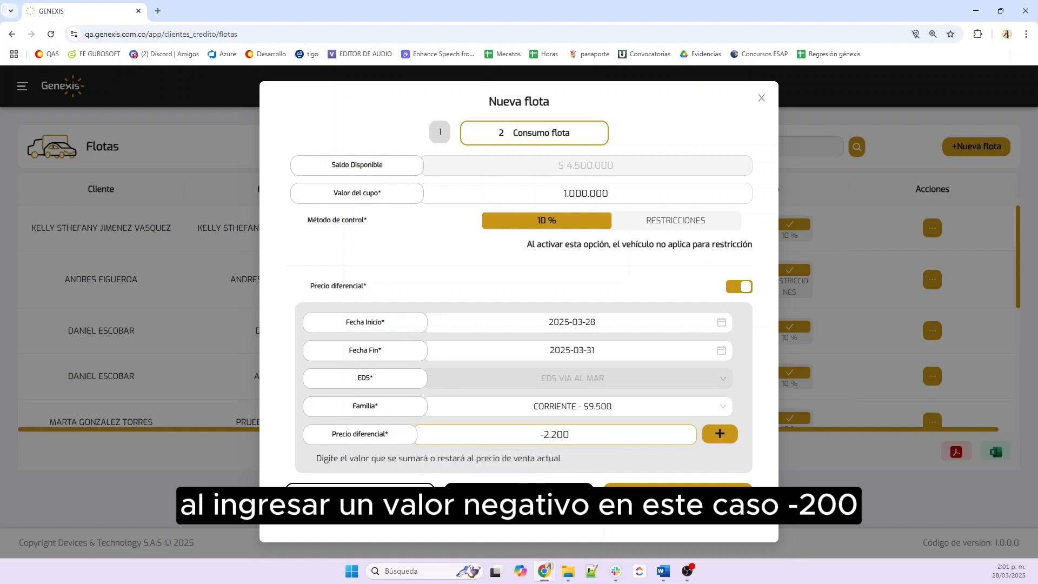
key(BackSpace)
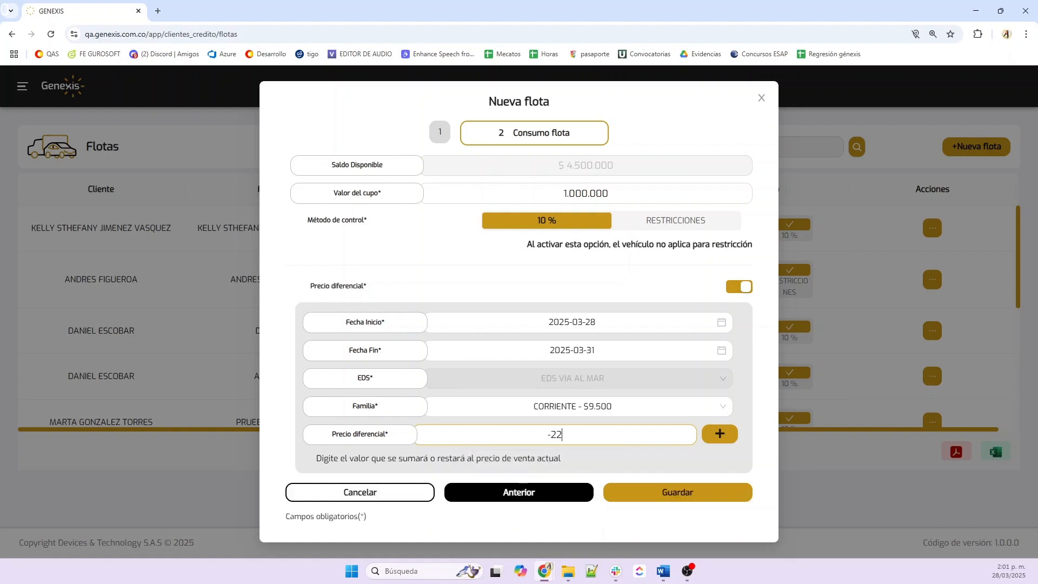
key(BackSpace)
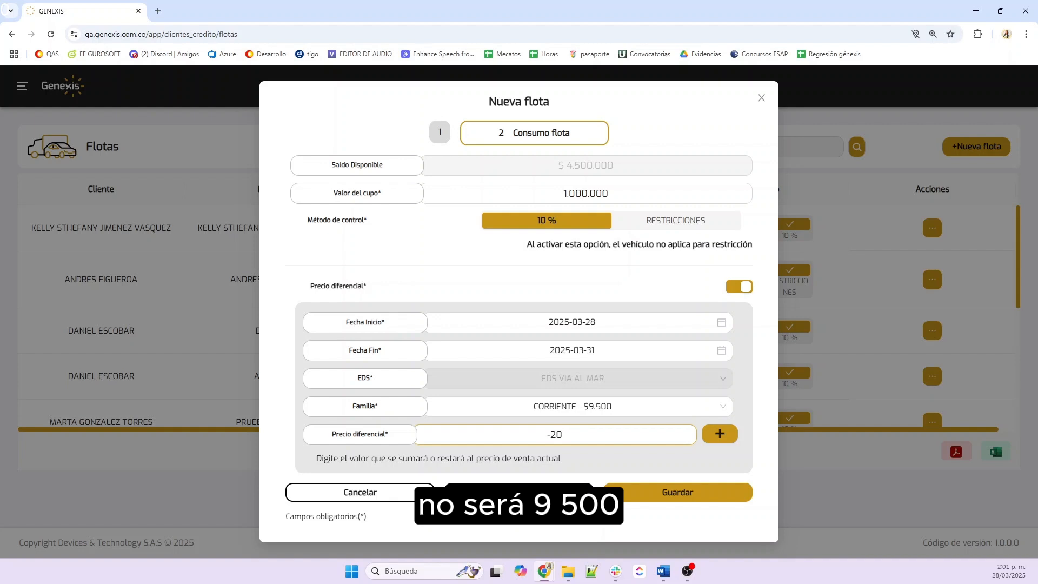
text(0)
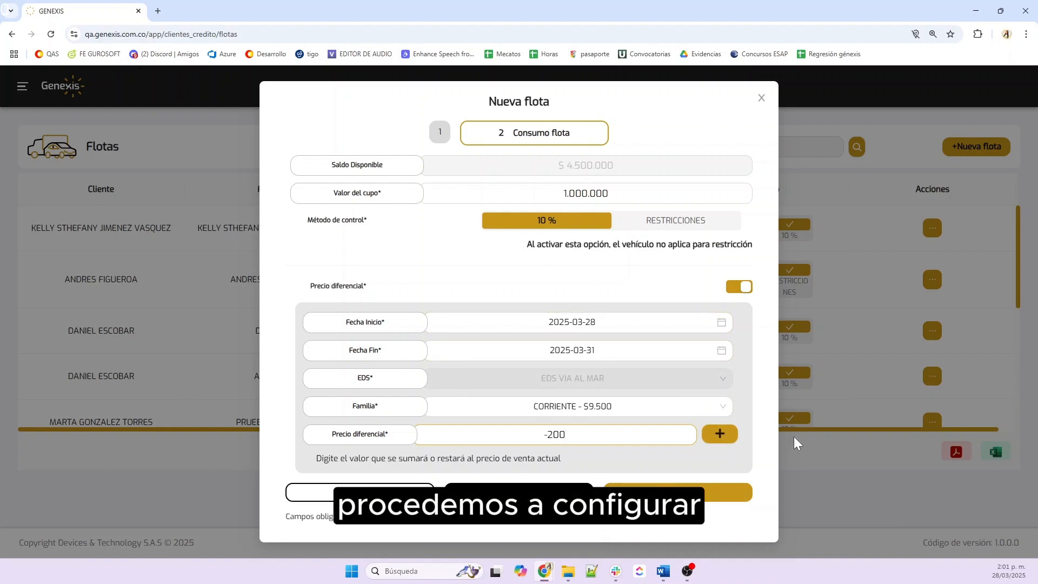
Add the -200 CORRIENTE differential price and save the new fleet
click(724, 436)
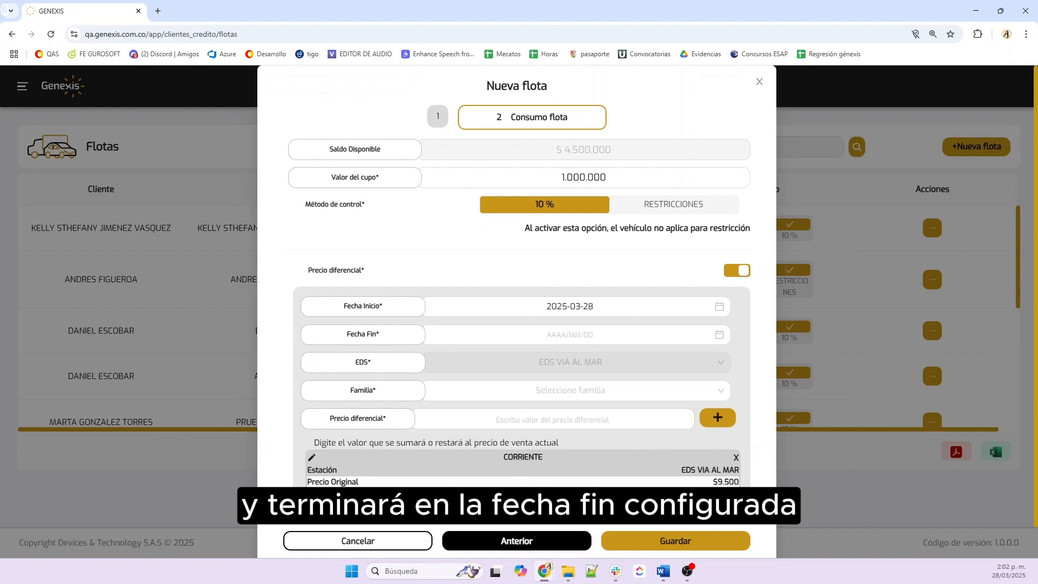
scroll(468, 465, down, 1)
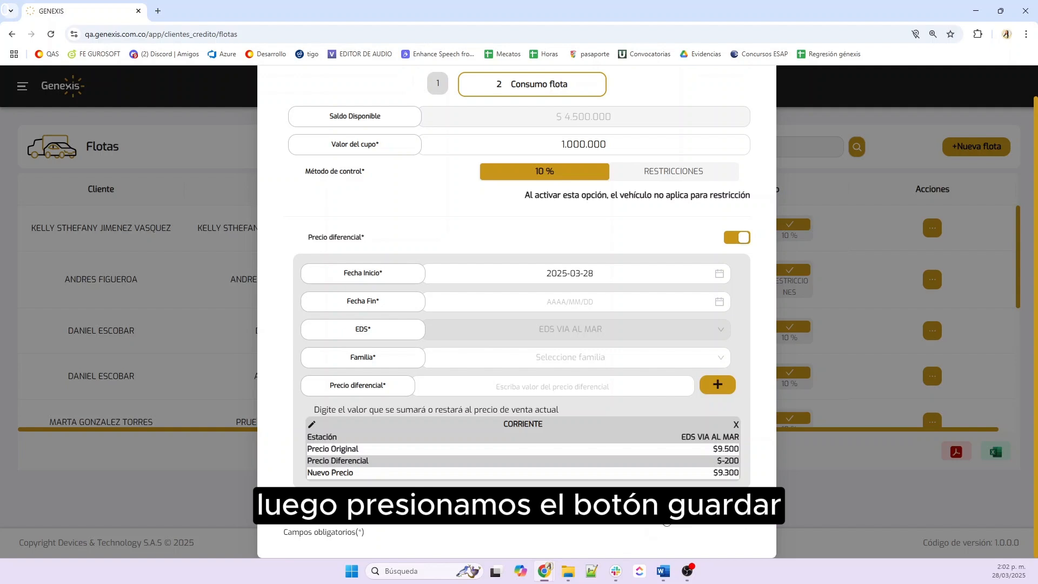
click(664, 507)
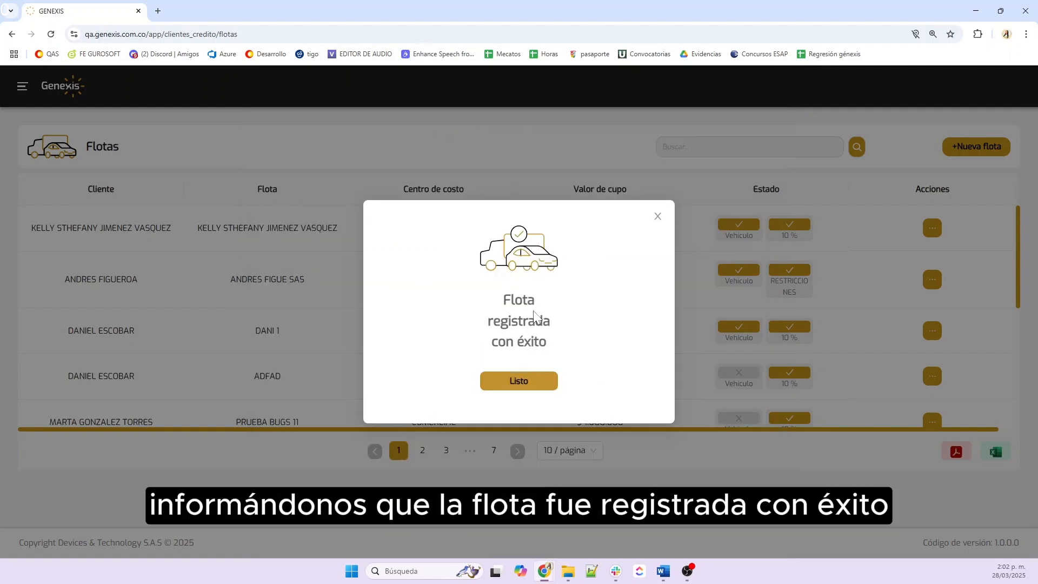
Close the success message and review the new fleet's name, COMERCIAL cost centre and $ 1.000.000 quota
click(524, 383)
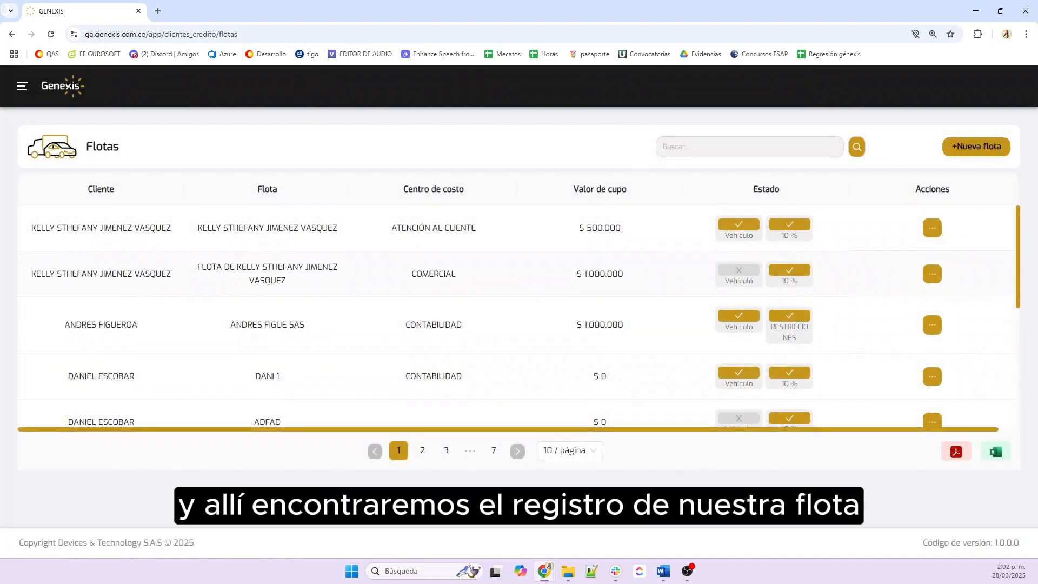
drag(36, 275, 653, 280)
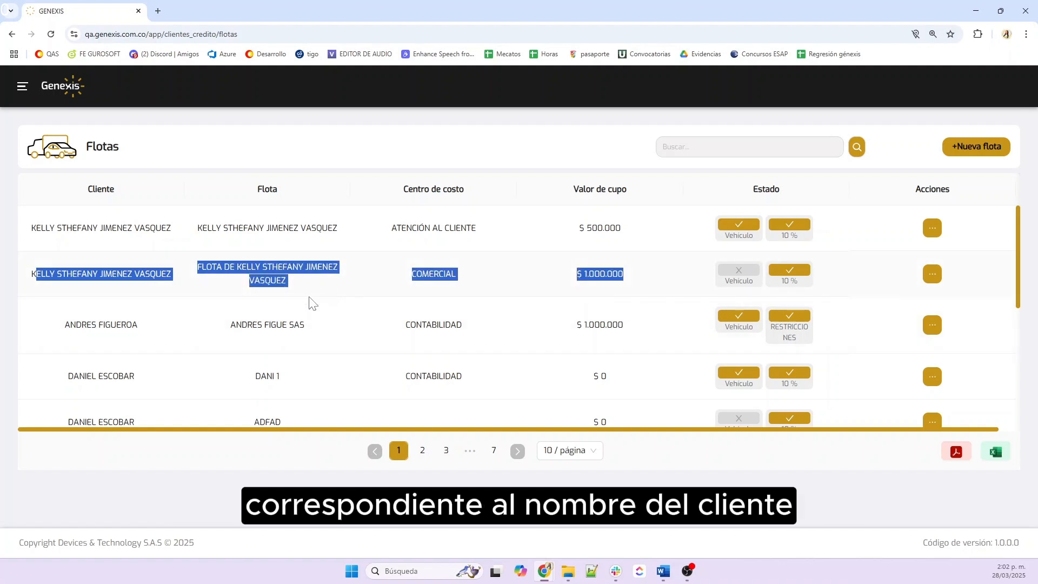
click(119, 289)
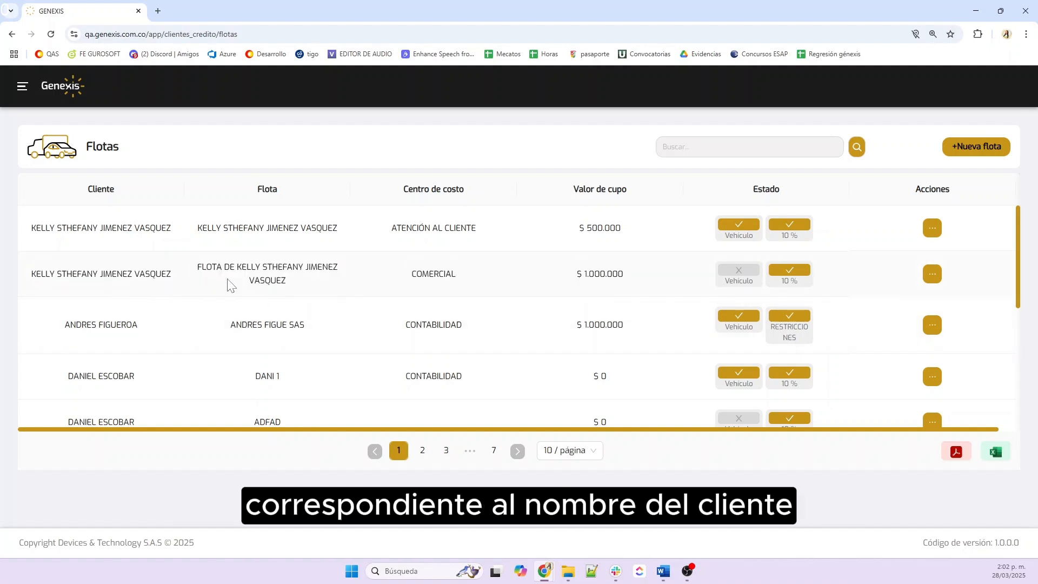
triple_click(289, 285)
drag(483, 279, 401, 278)
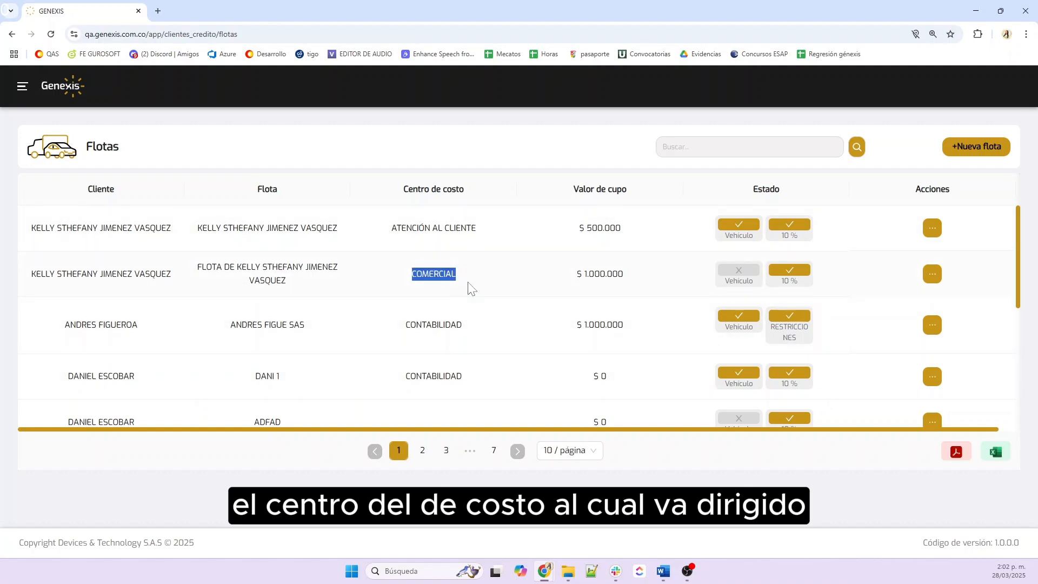
drag(649, 281, 559, 298)
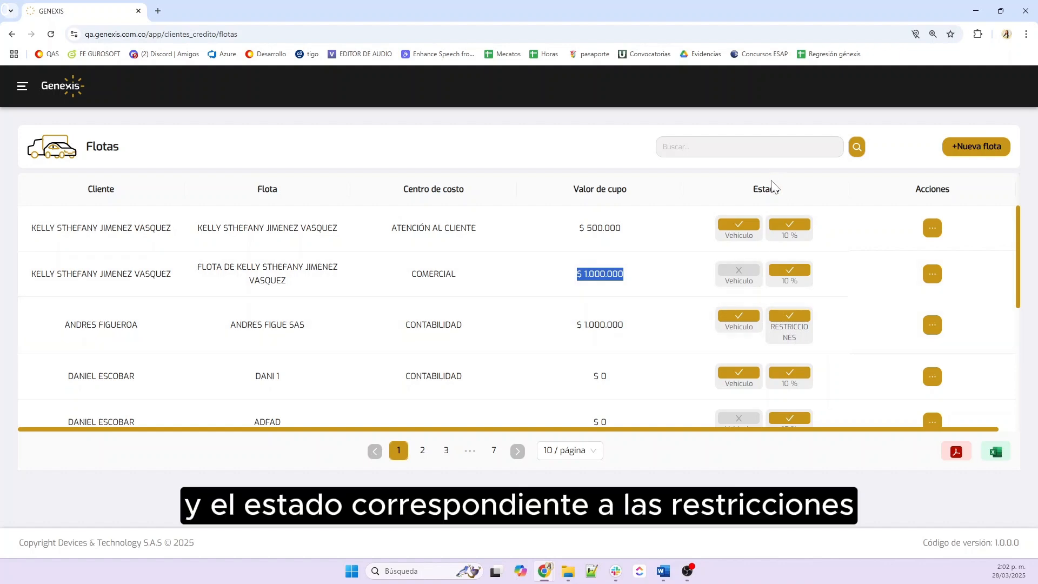
mouse_move(785, 289)
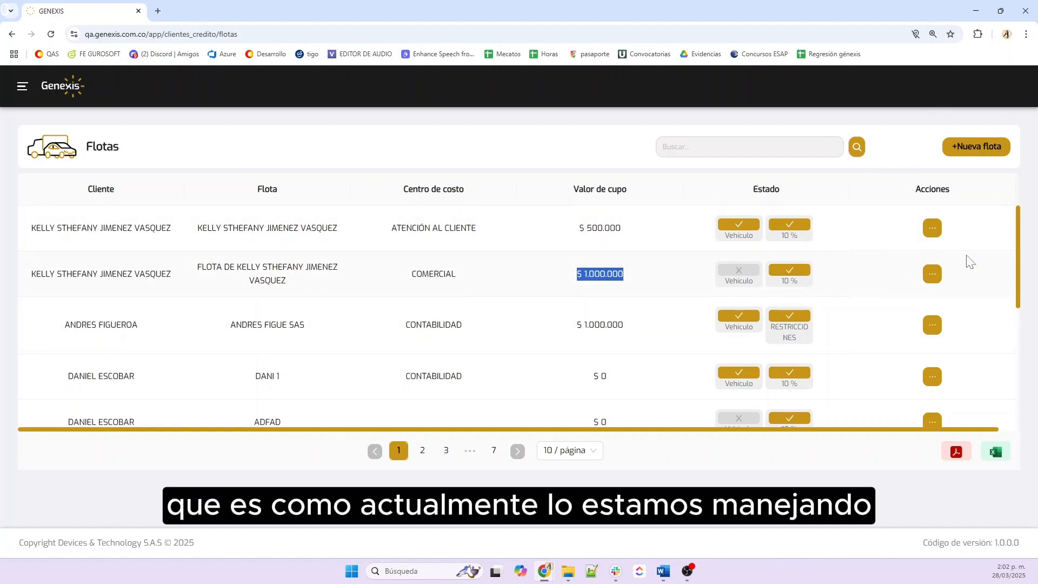
Open the new fleet's actions menu, then close it again
click(935, 274)
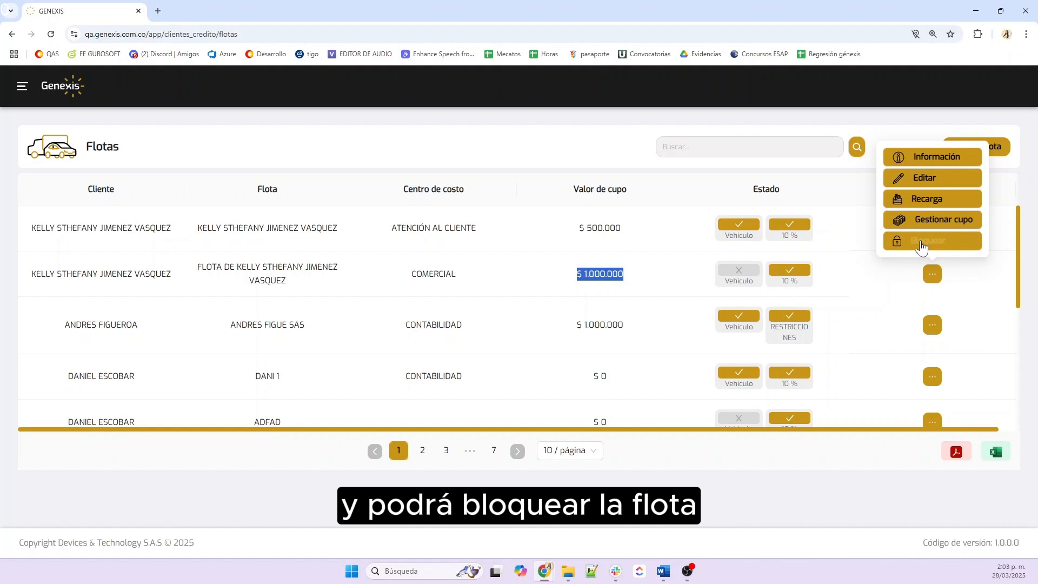
click(546, 277)
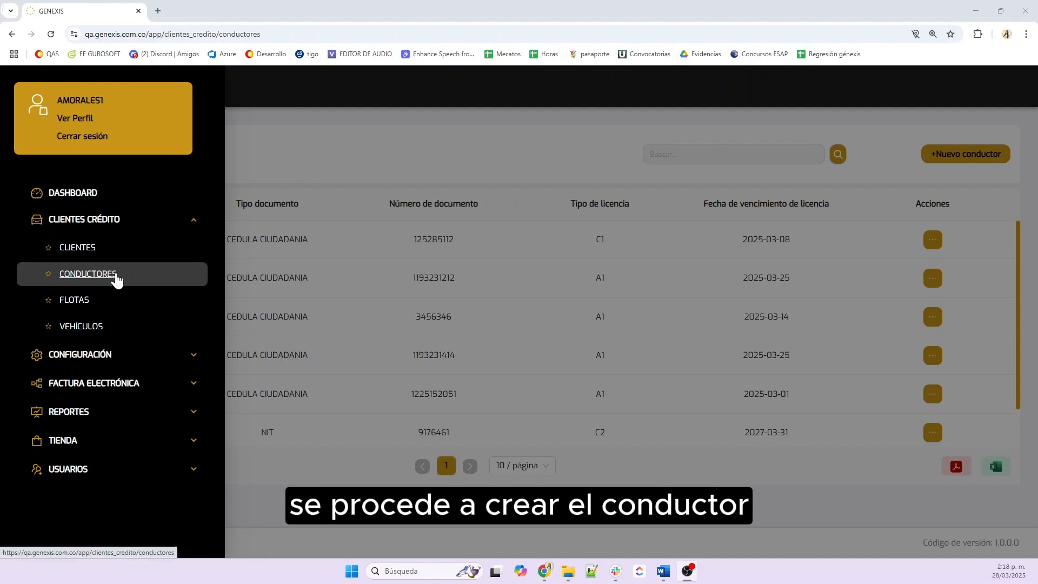
Close the navigation panel and start a new driver from the Conductores list
click(106, 280)
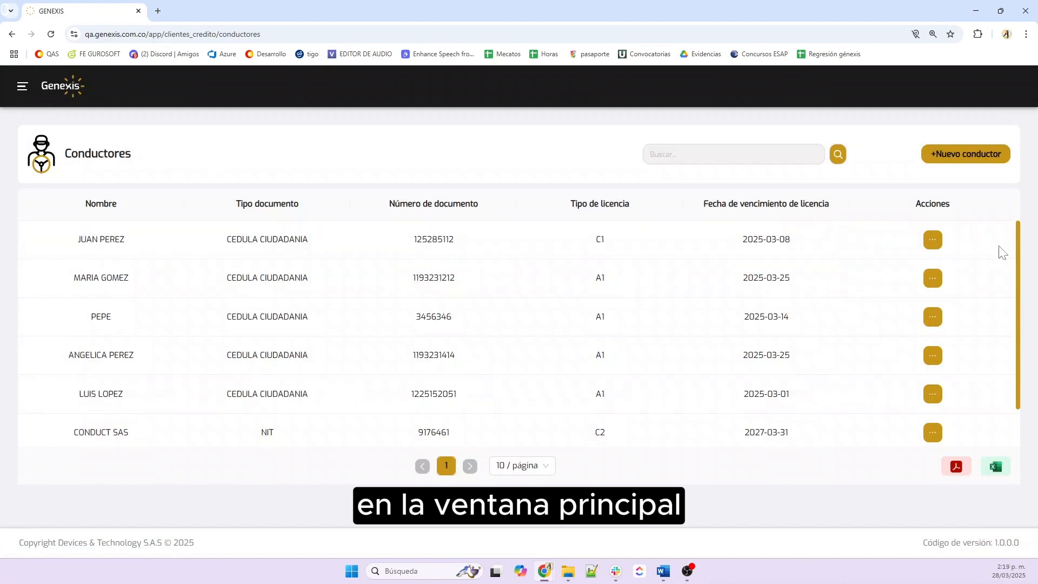
click(982, 158)
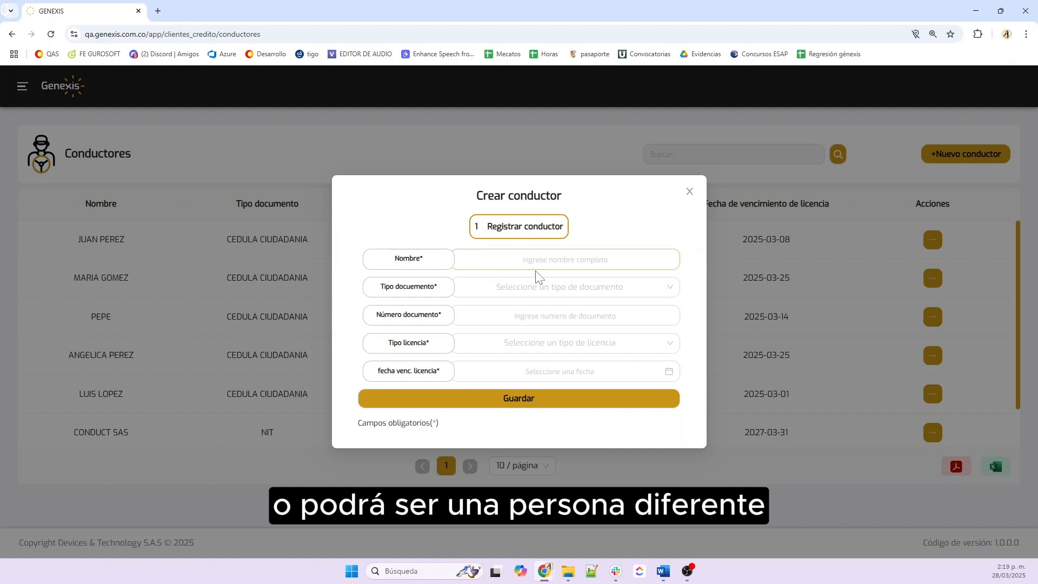
Enter the driver's full name and a CEDULA CIUDADANIA document number
click(566, 259)
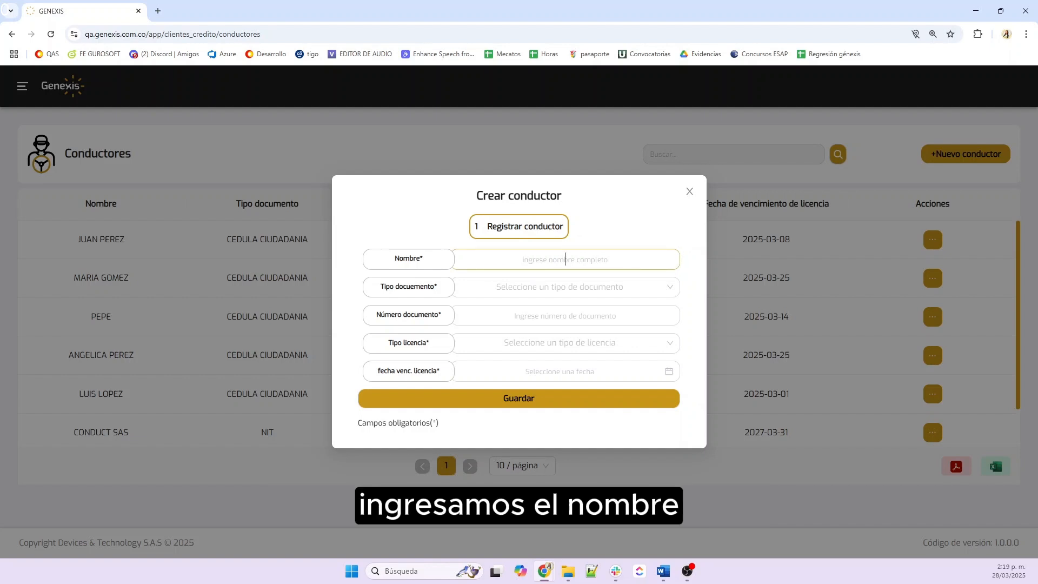
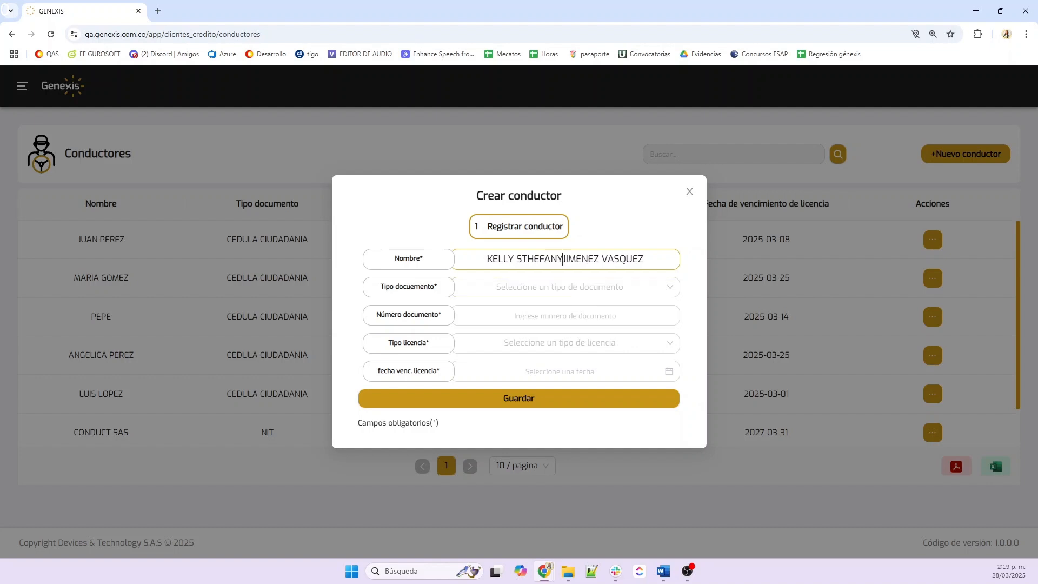
click(562, 288)
click(563, 313)
click(566, 316)
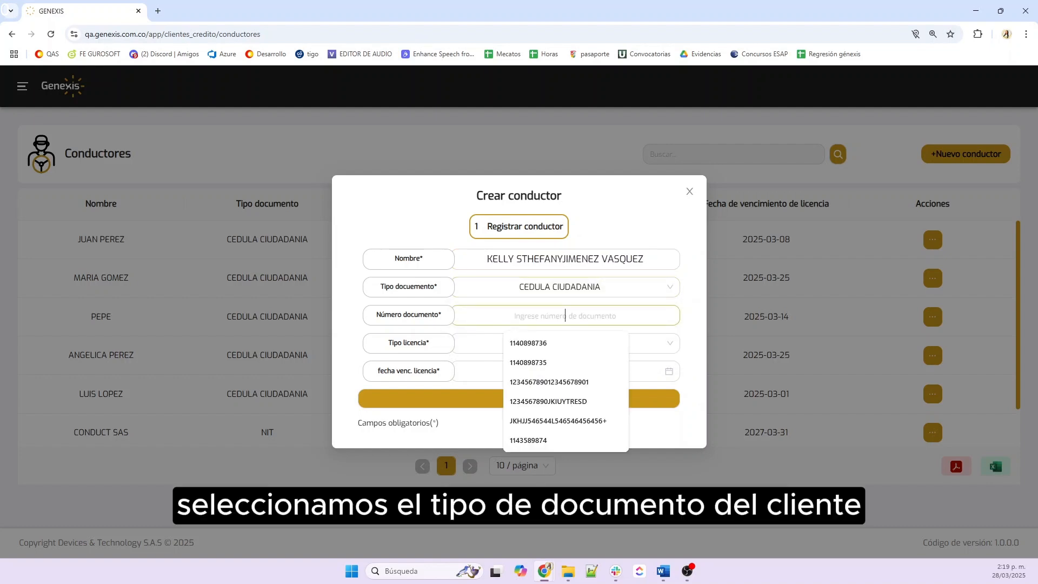
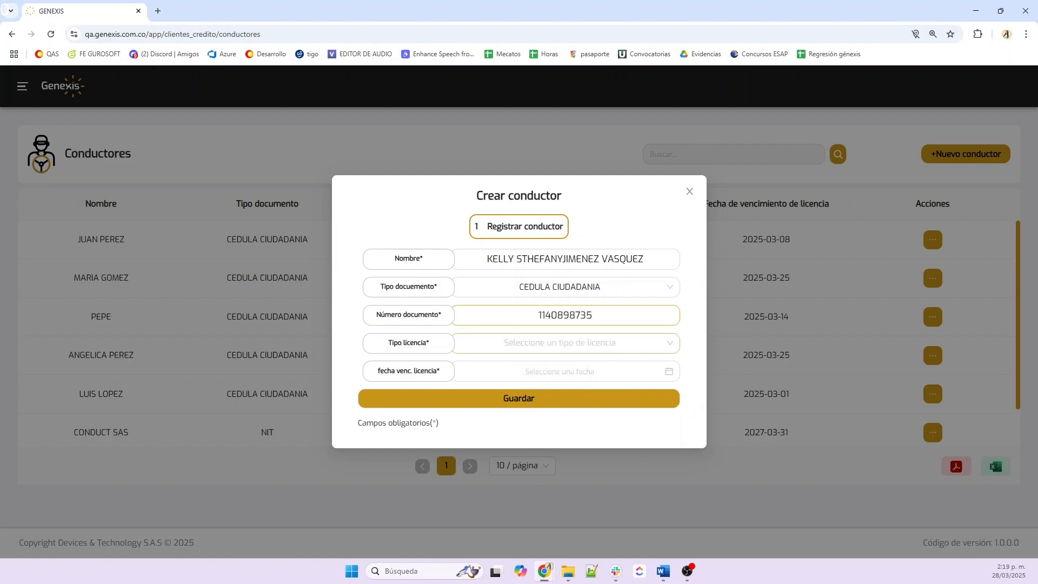
Set licence type B2 expiring 2029-03-29 and save the driver
click(564, 343)
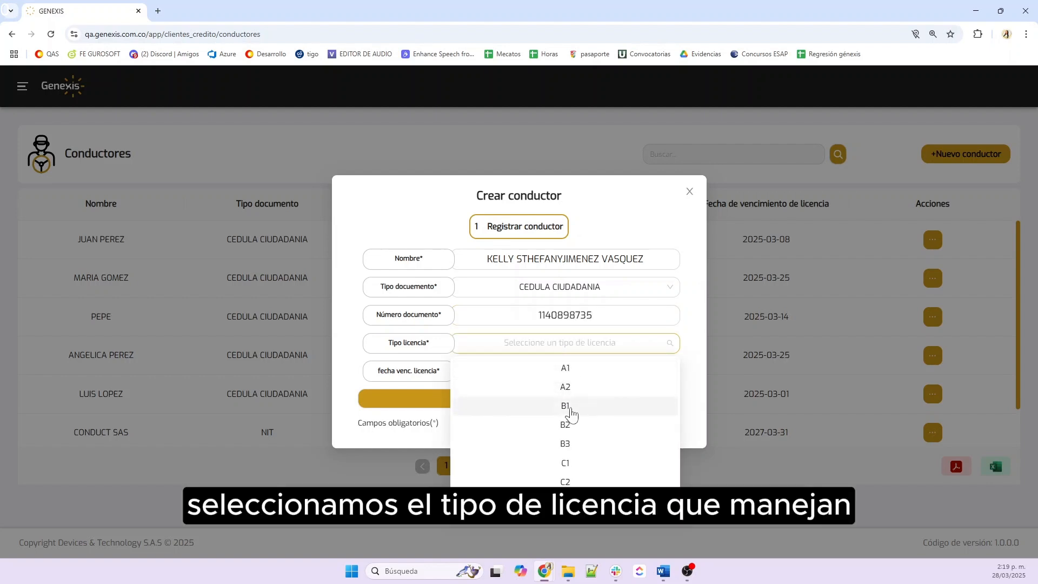
click(566, 425)
click(559, 371)
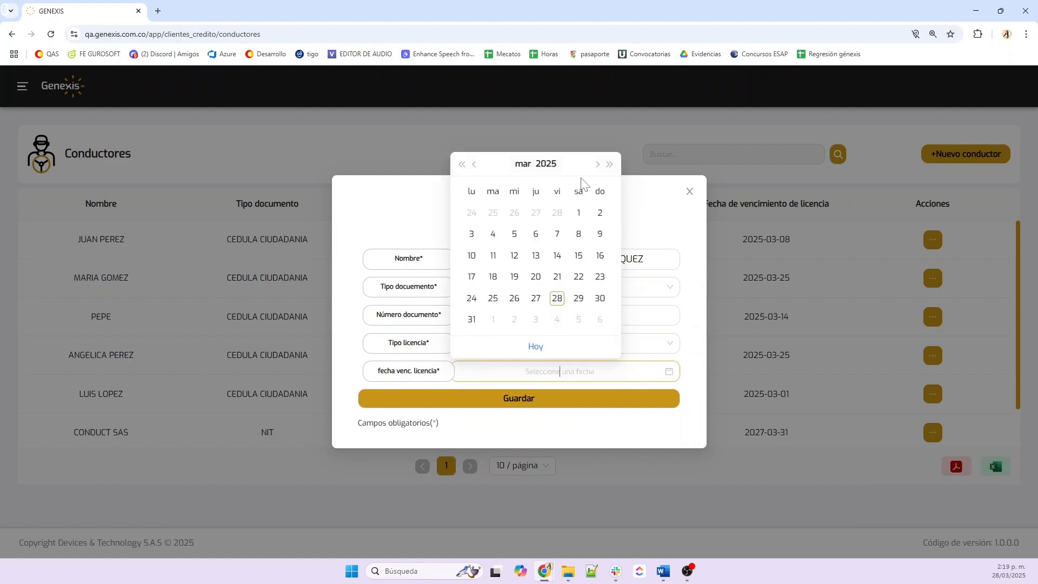
click(546, 164)
click(540, 346)
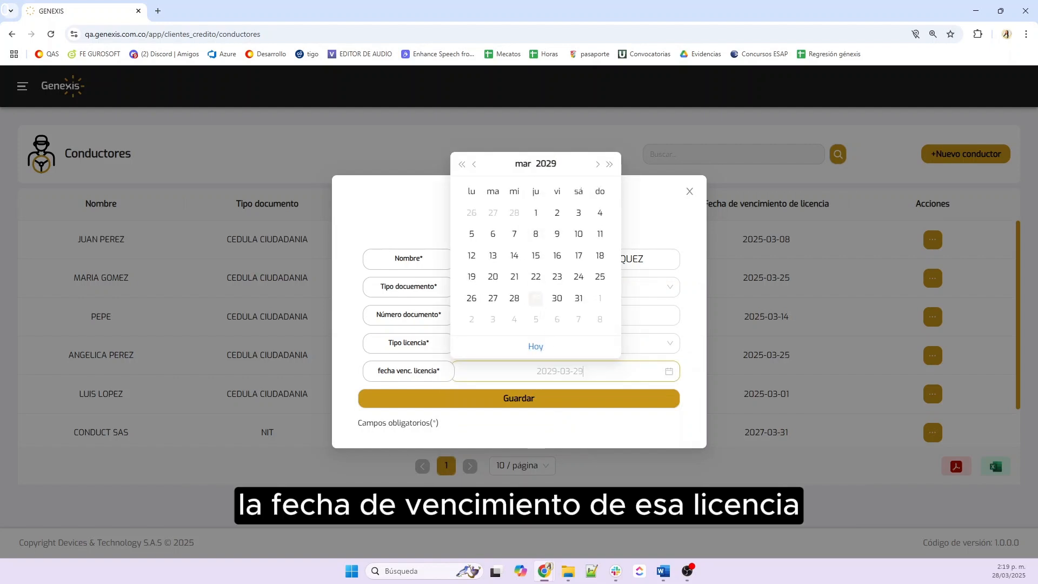
click(536, 298)
click(511, 400)
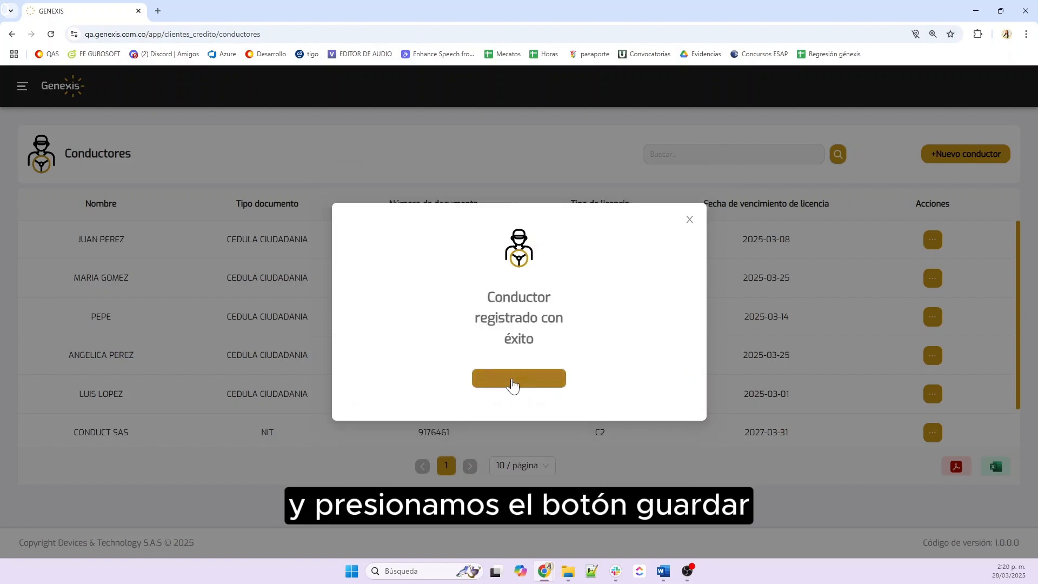
Close the success message, check the new driver's row and actions, then move to Vehículos
click(512, 381)
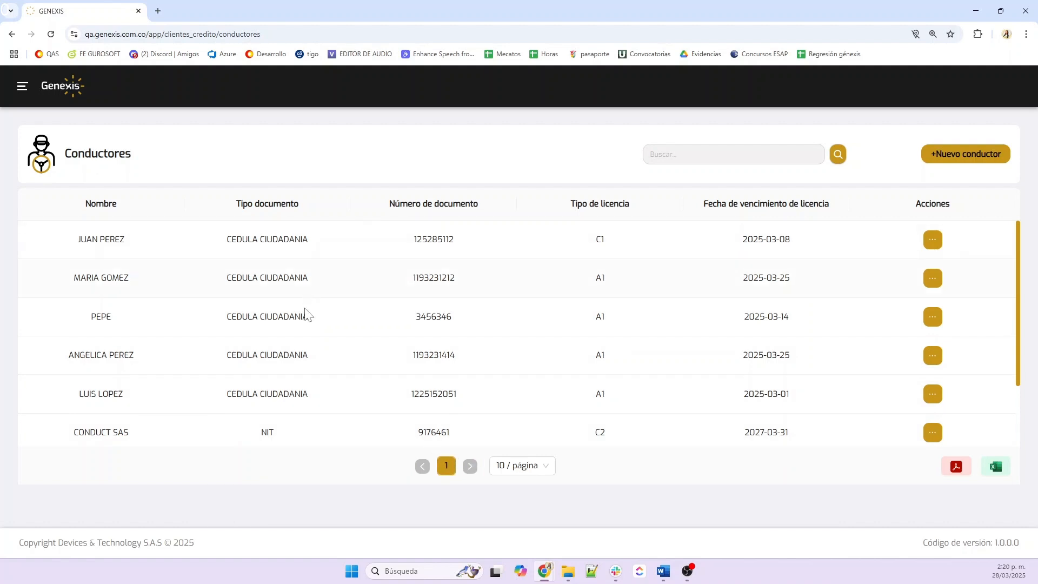
scroll(305, 324, down, 2)
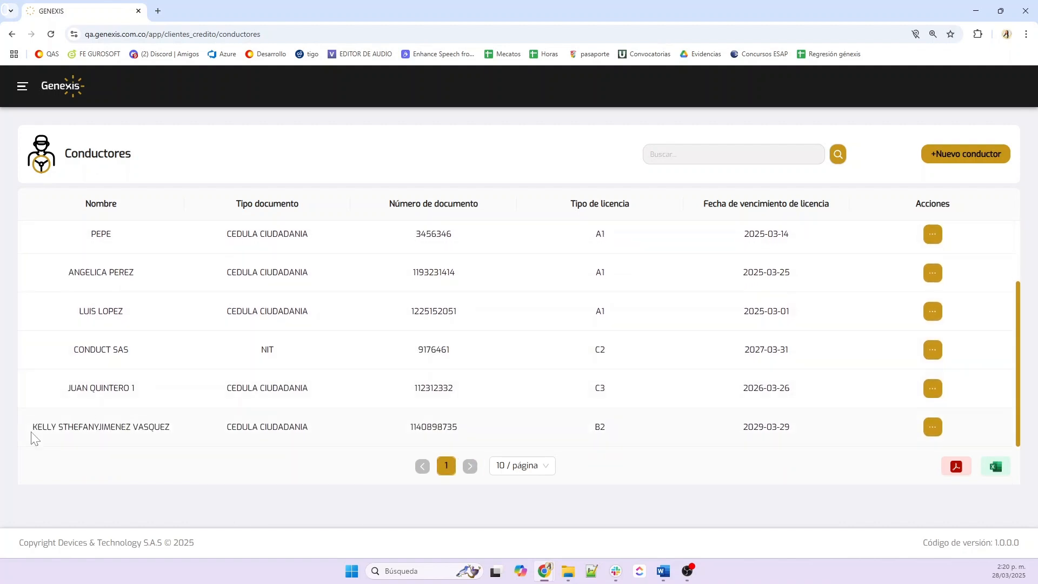
drag(33, 436, 796, 427)
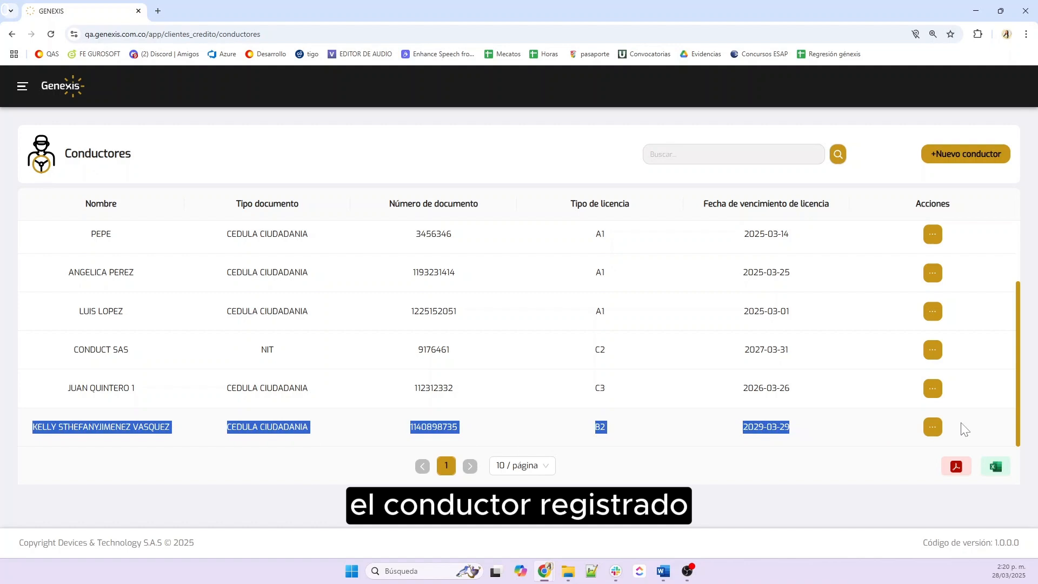
click(933, 428)
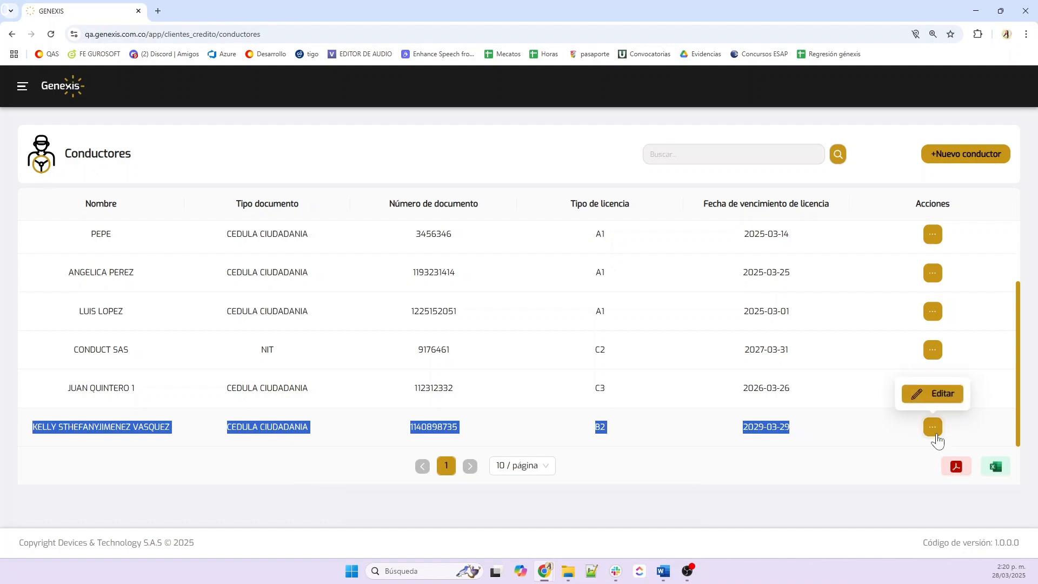
click(845, 427)
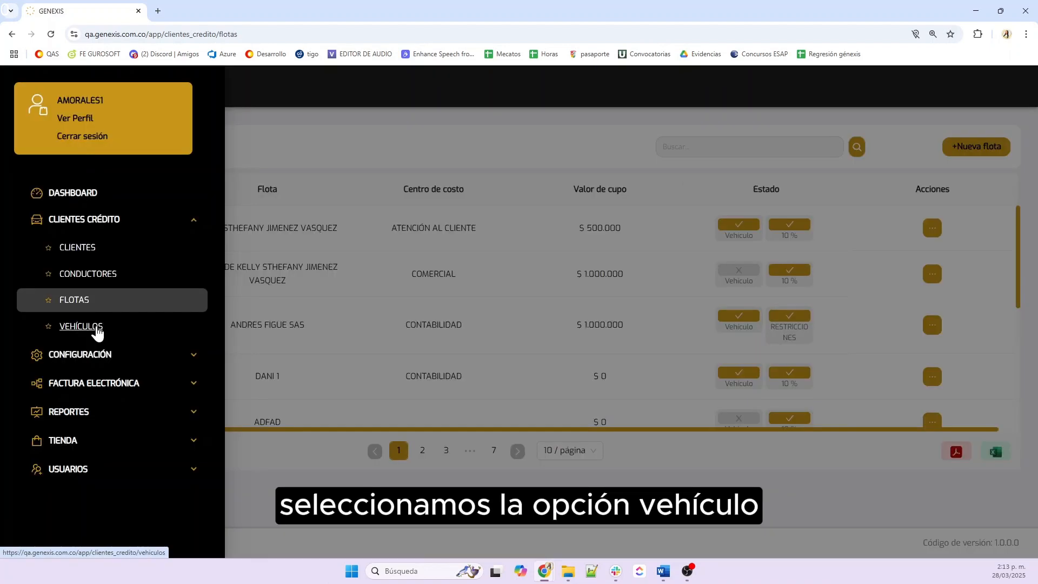
click(96, 328)
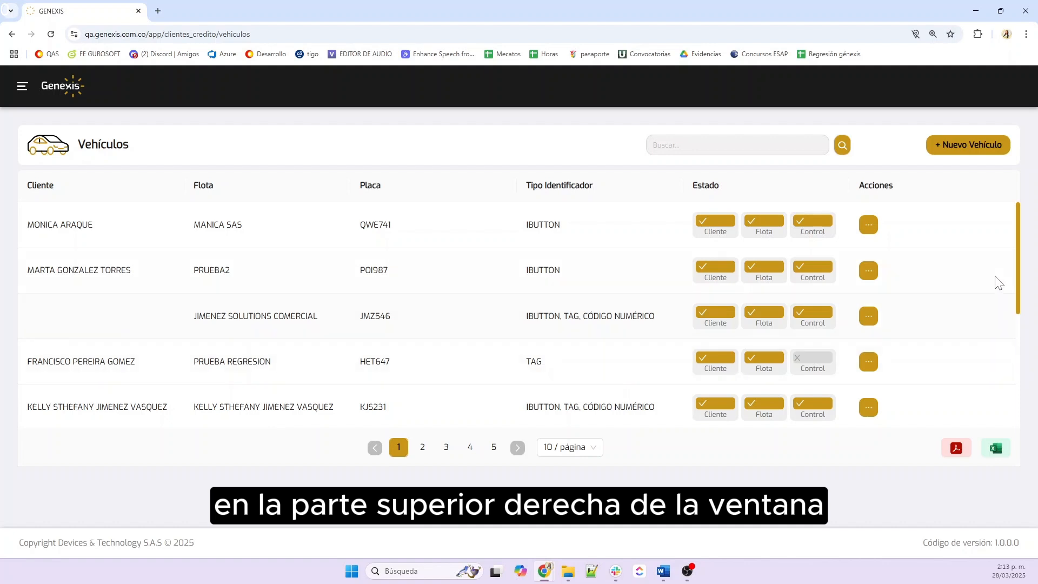
Open the Nuevo Vehículo registration form from the Vehículos list
click(973, 146)
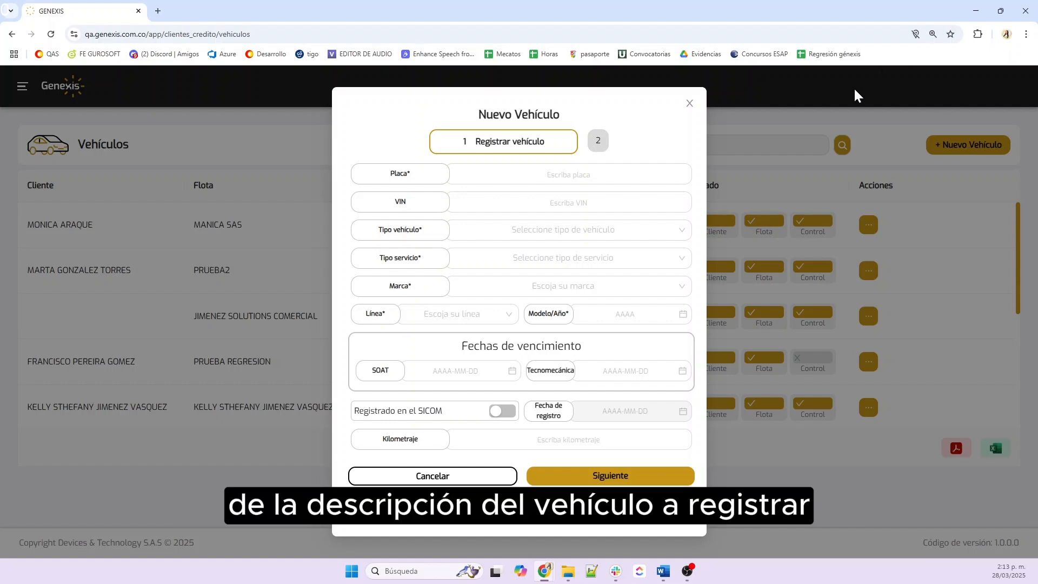
click(615, 165)
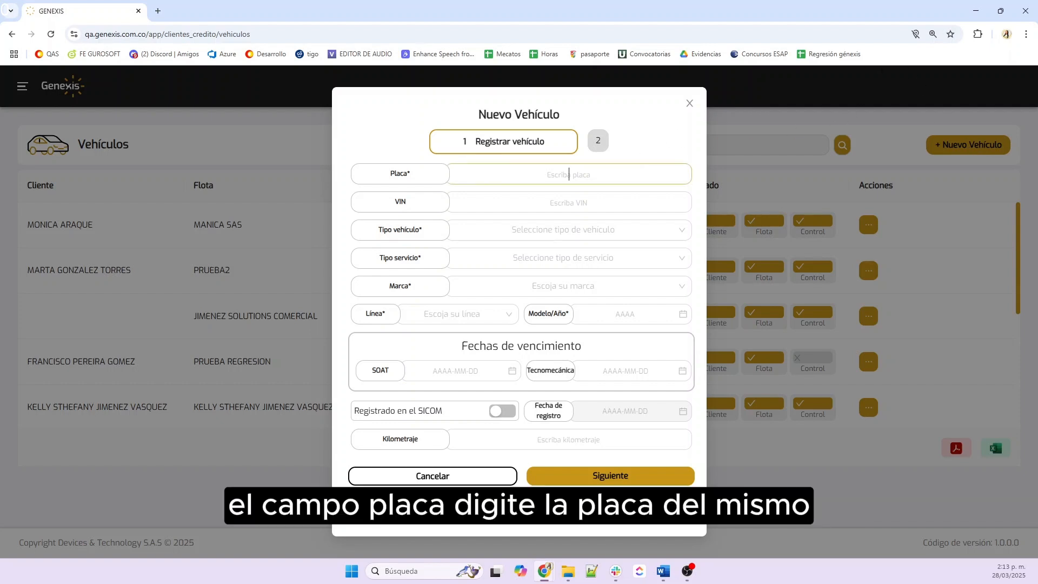
text(GDT364)
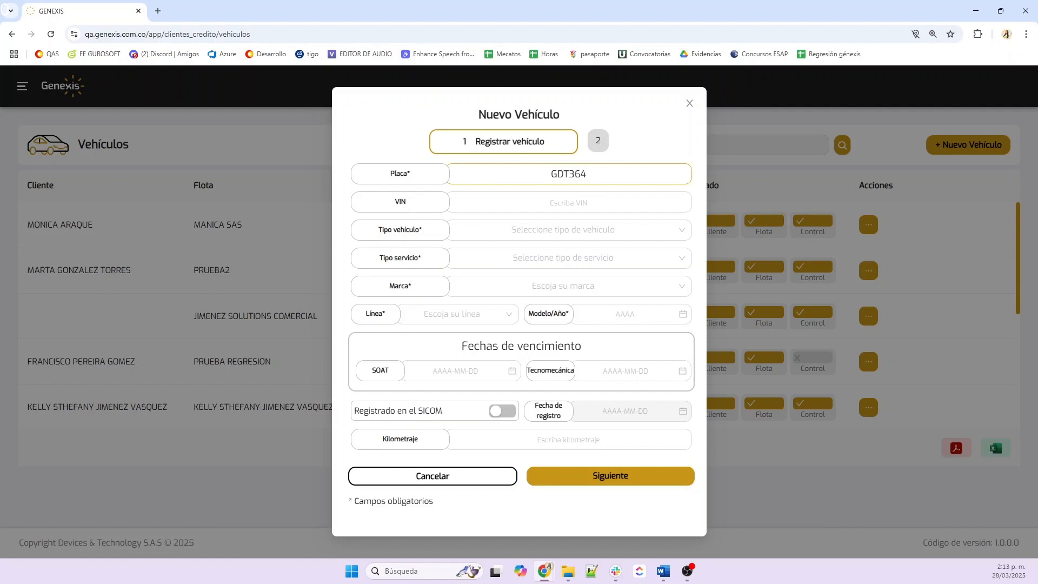
click(543, 200)
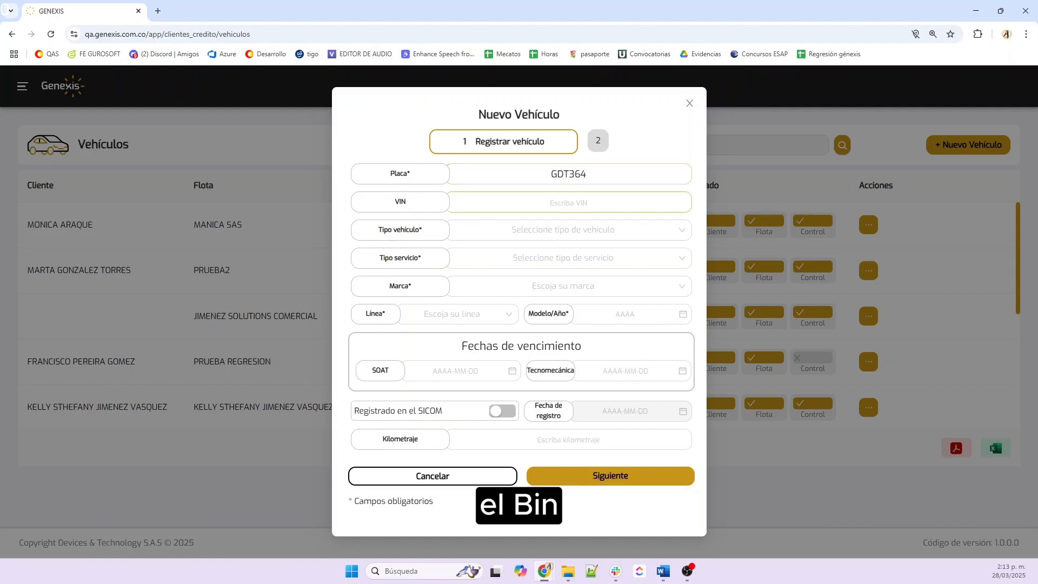
text(02154)
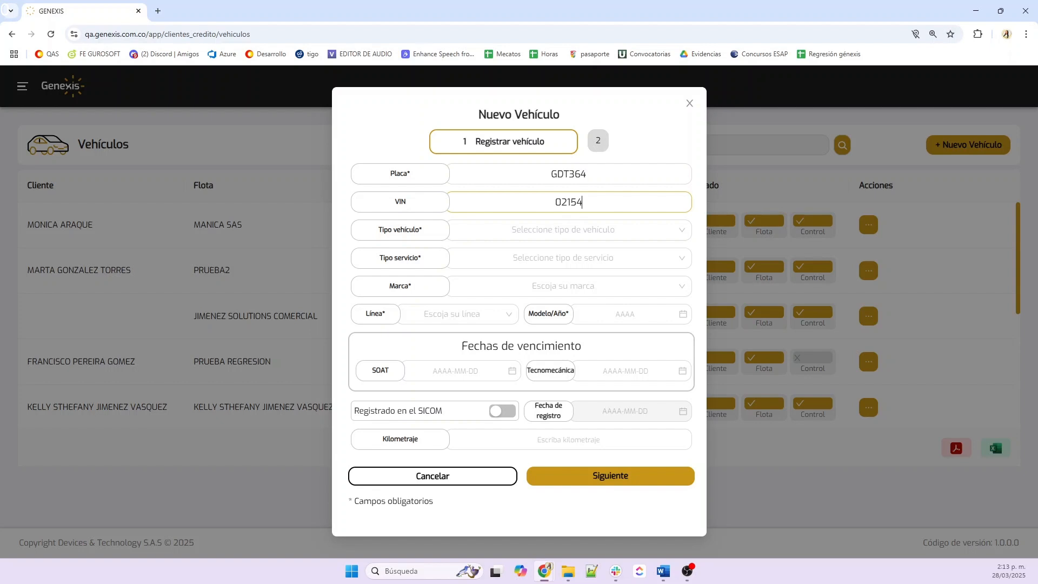
Set vehicle type CAMIONETAS, service type PARTICULAR and brand NISSAN
click(569, 229)
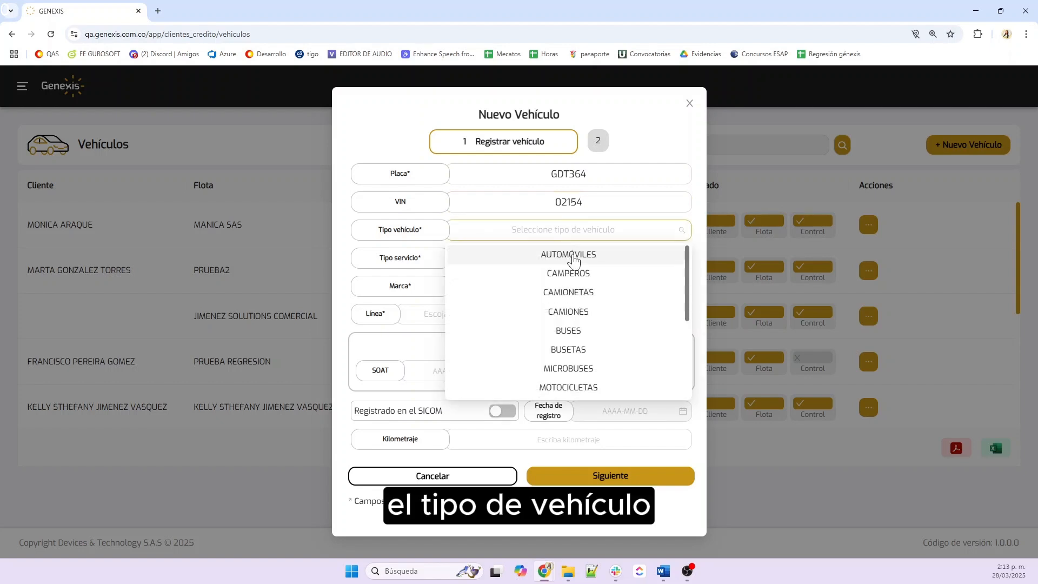
click(565, 292)
click(569, 258)
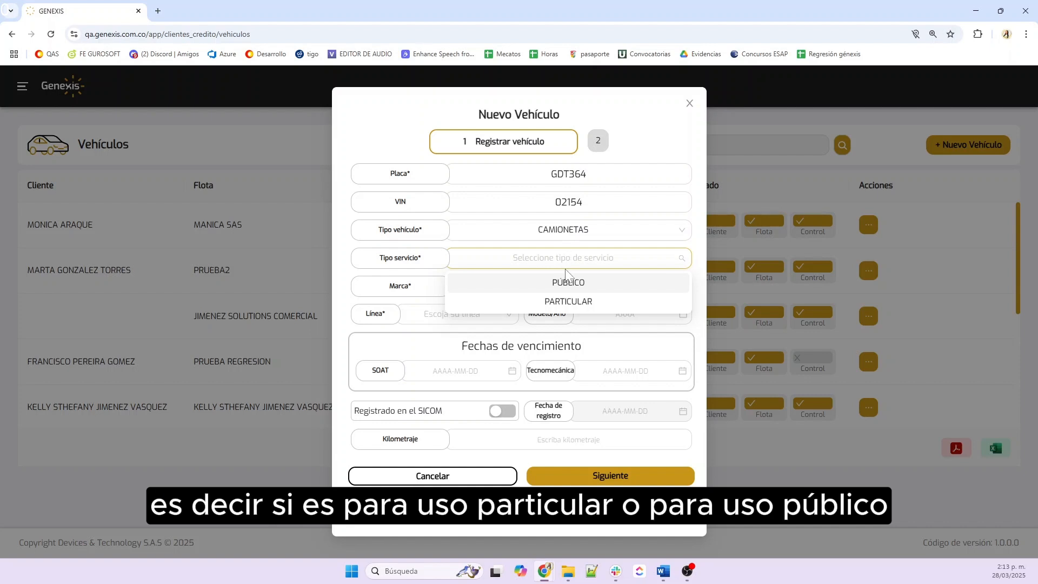
click(553, 303)
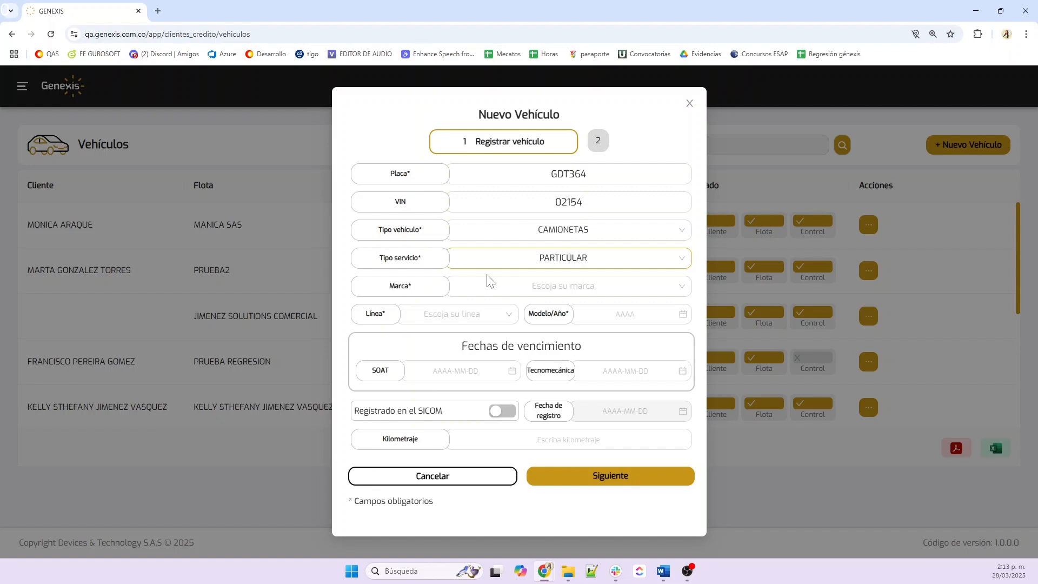
click(545, 292)
text(ni)
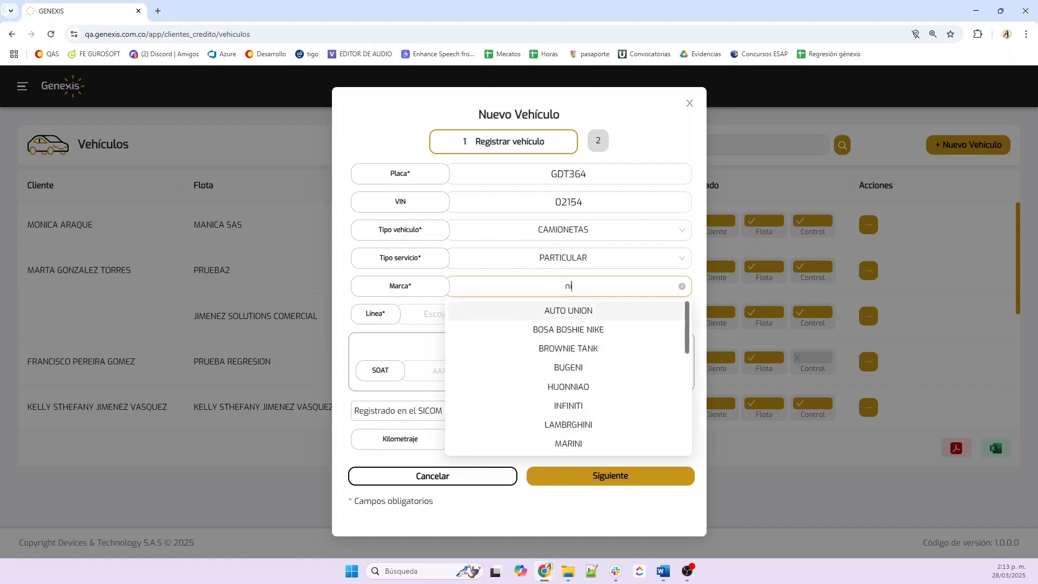
text(ssan)
click(549, 314)
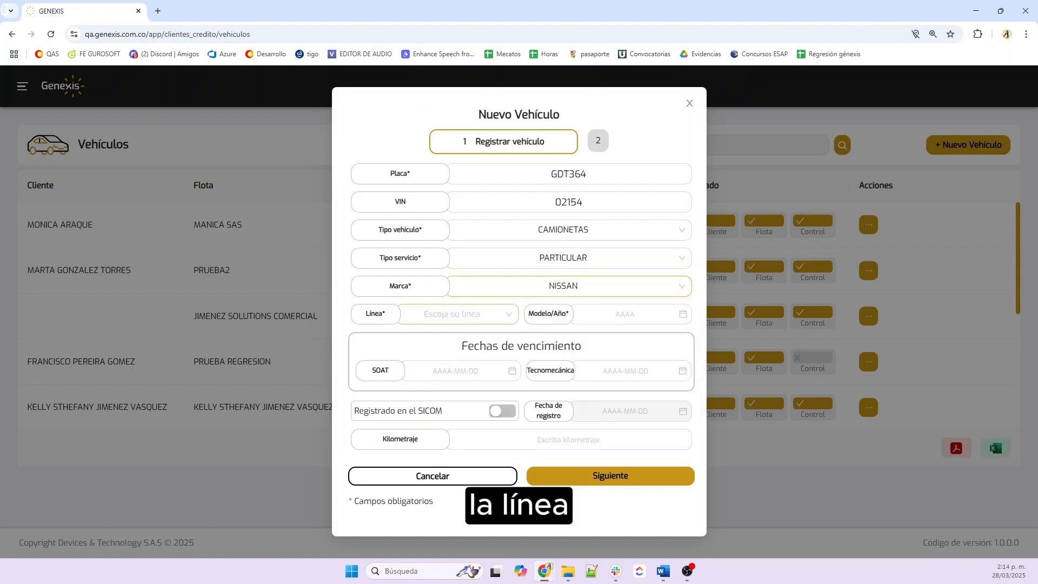
Choose line SENTRA and model year 2020
click(458, 315)
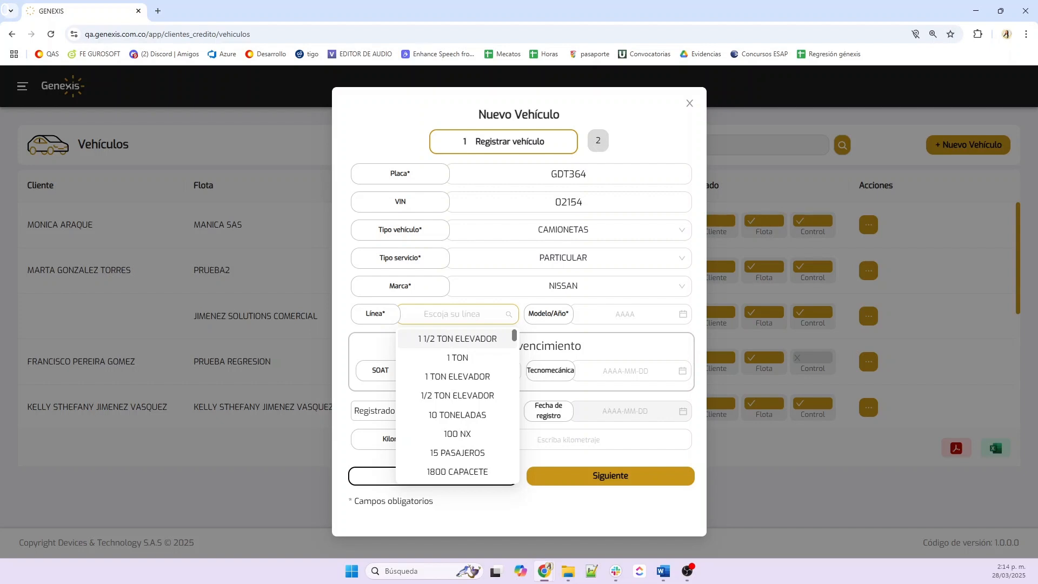
text(c)
key(BackSpace)
text(sent)
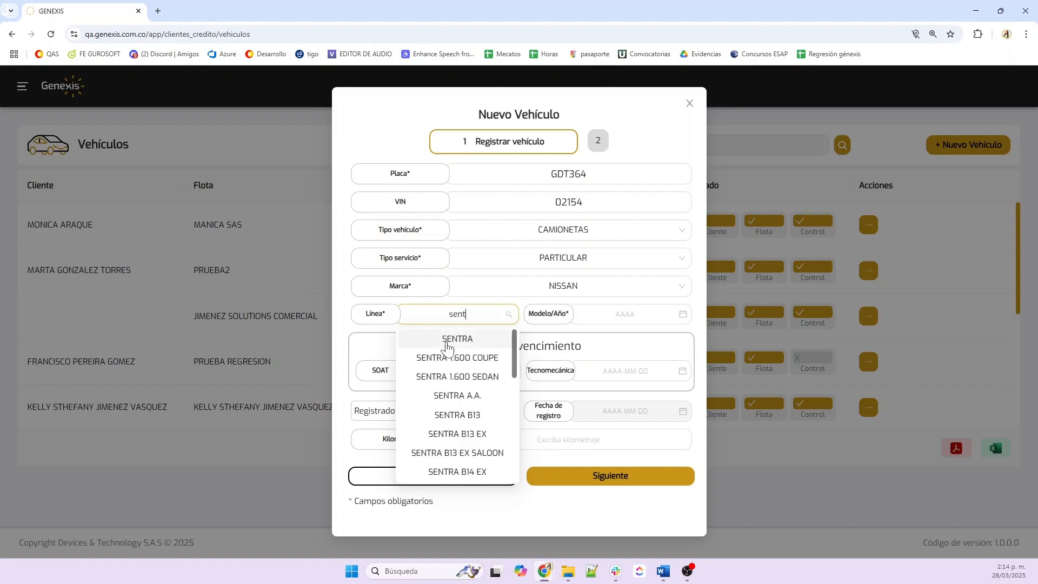
click(448, 340)
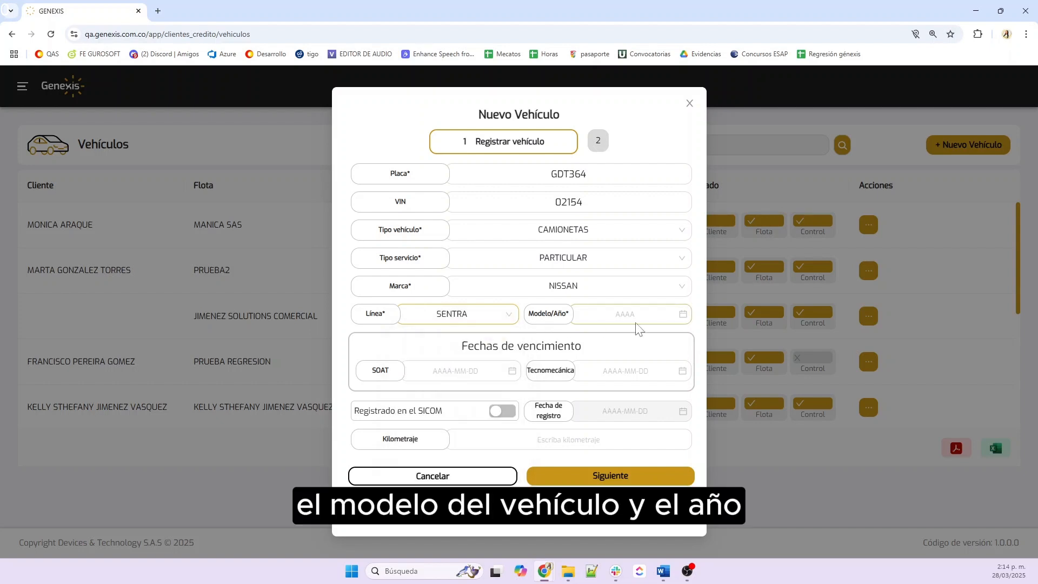
click(627, 314)
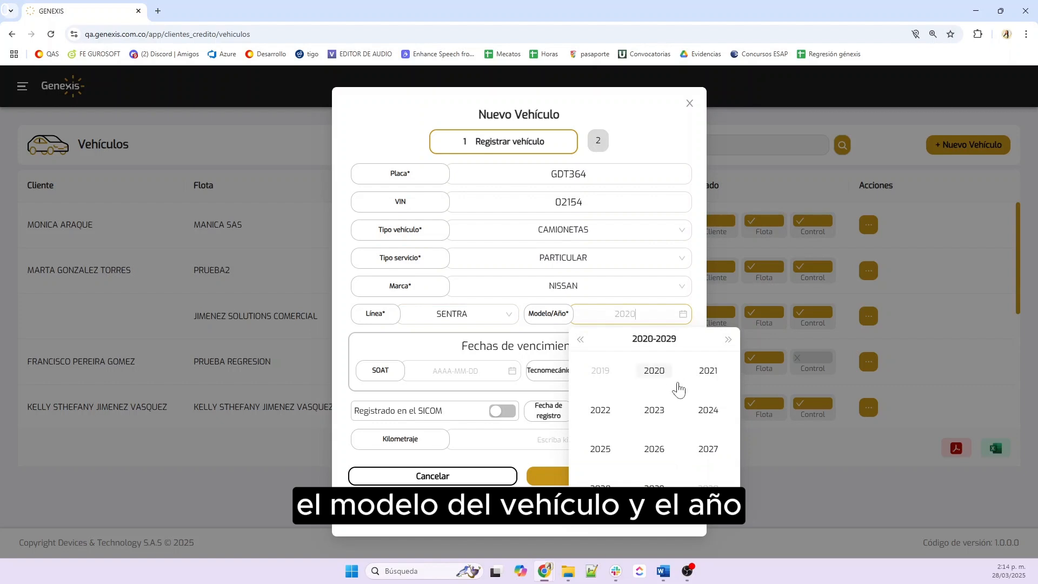
click(661, 376)
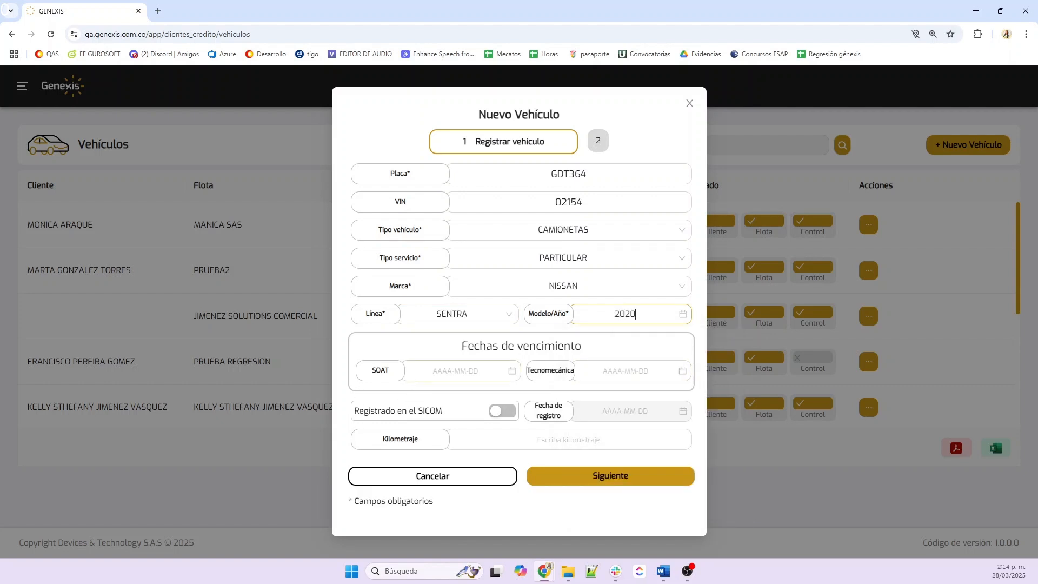
Set SOAT expiry to 2026-03-19 and Tecnomecánica expiry to 2026-03-26
click(456, 371)
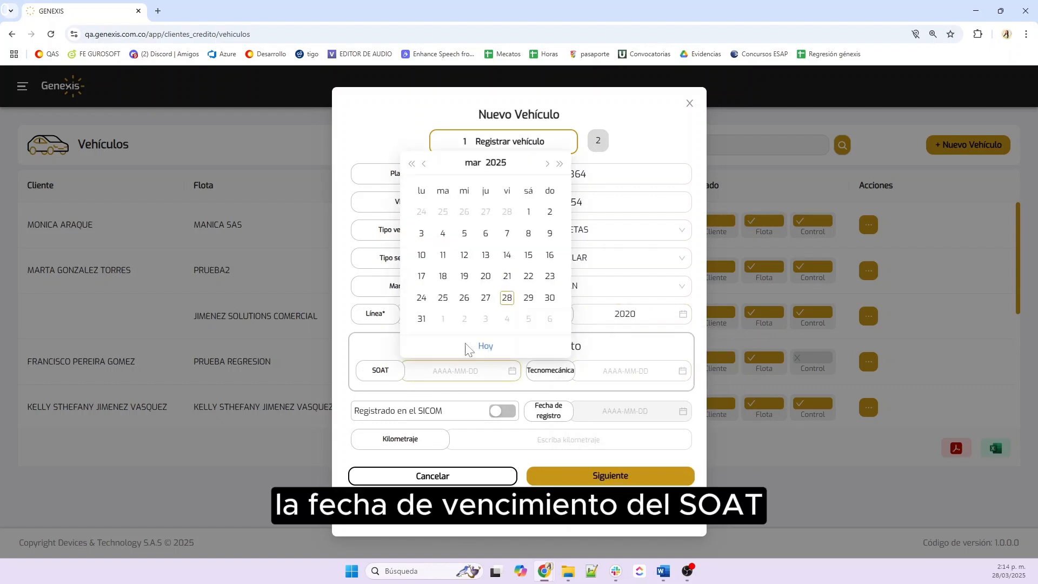
click(496, 163)
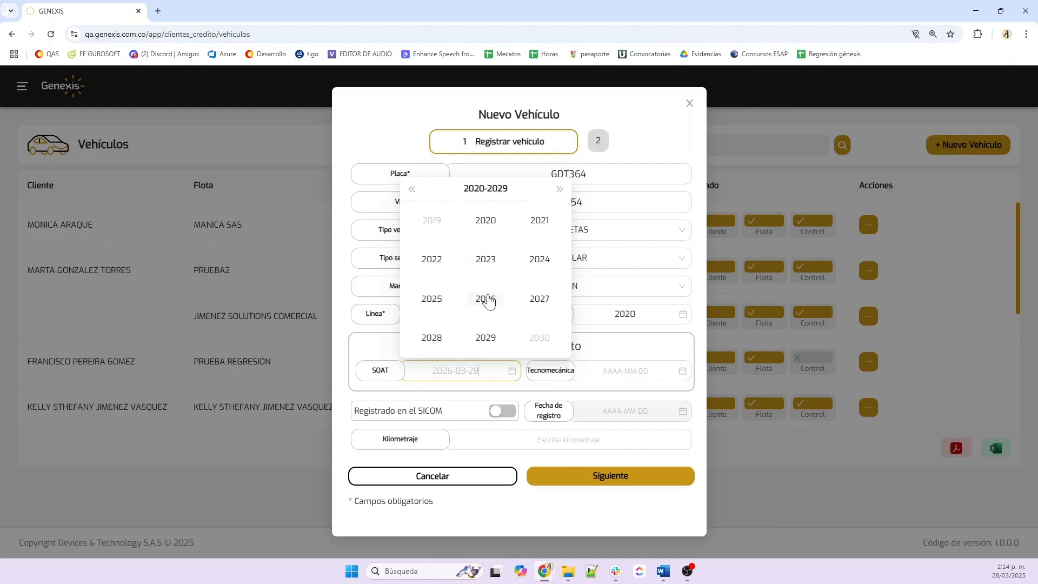
click(488, 301)
click(485, 277)
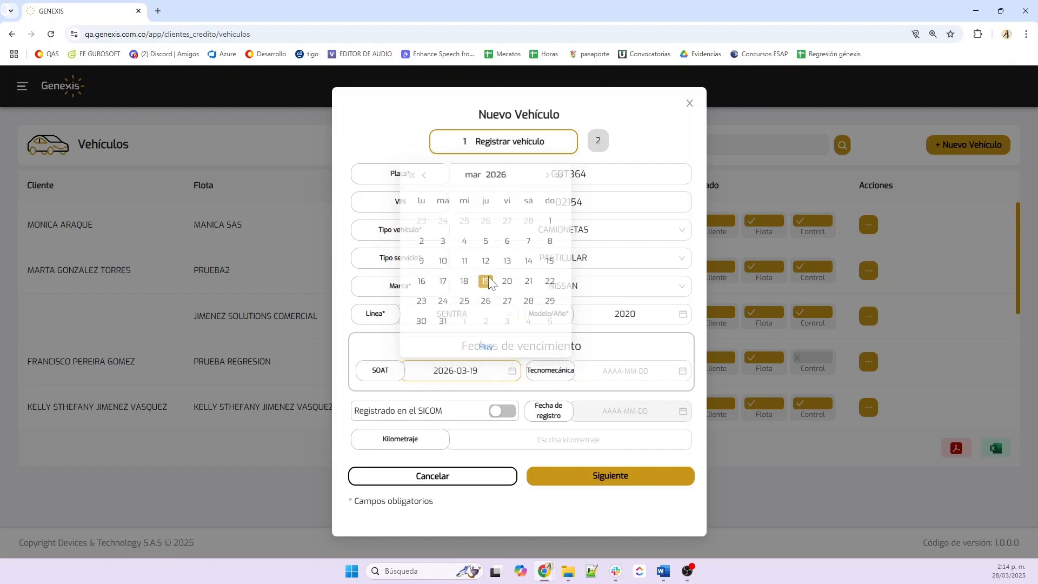
click(601, 380)
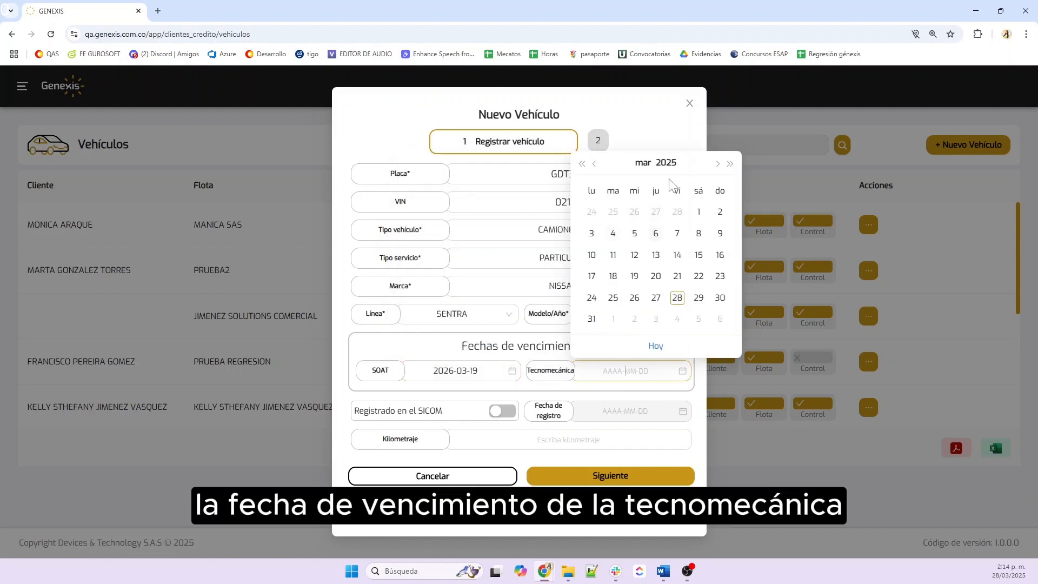
click(667, 163)
click(655, 298)
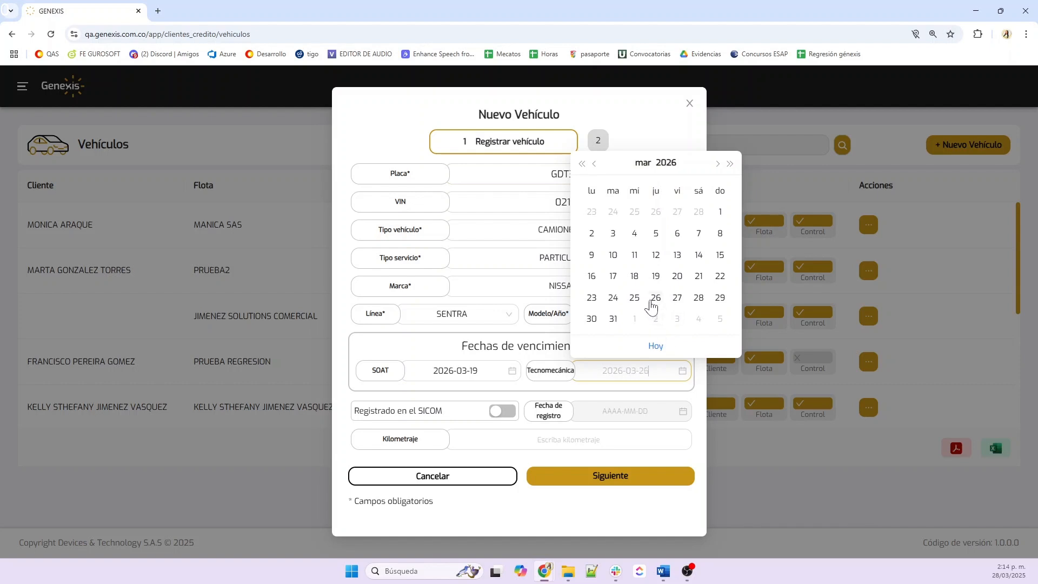
click(651, 306)
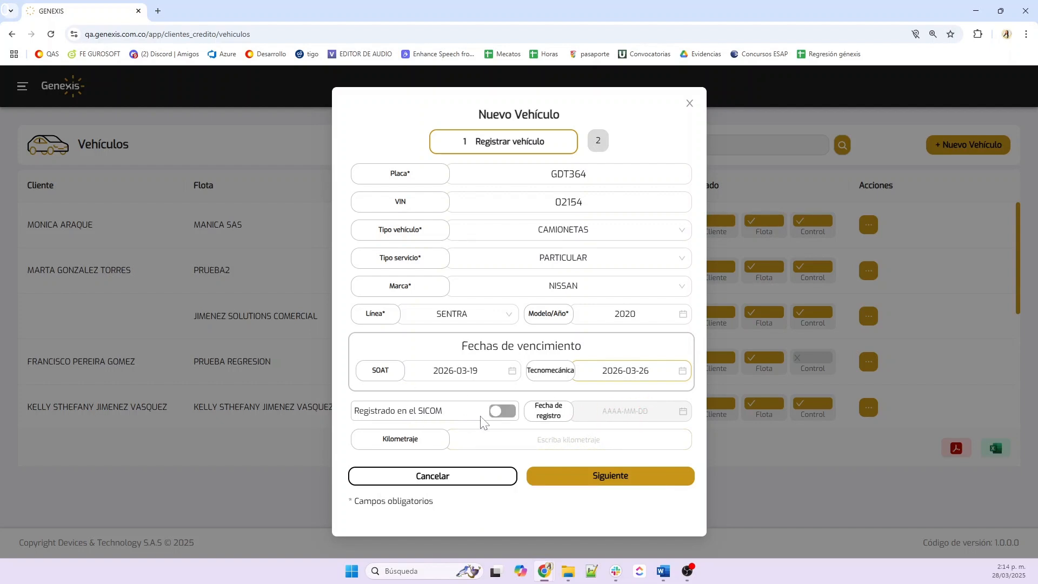
Enter 10000 km mileage and continue to the Consumo vehículo step
click(568, 440)
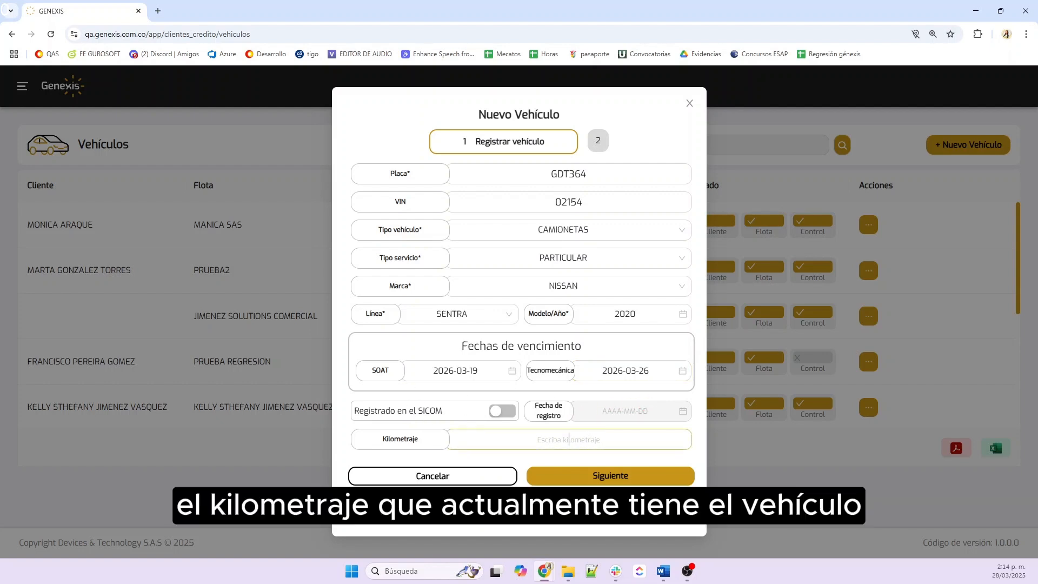
text(10000)
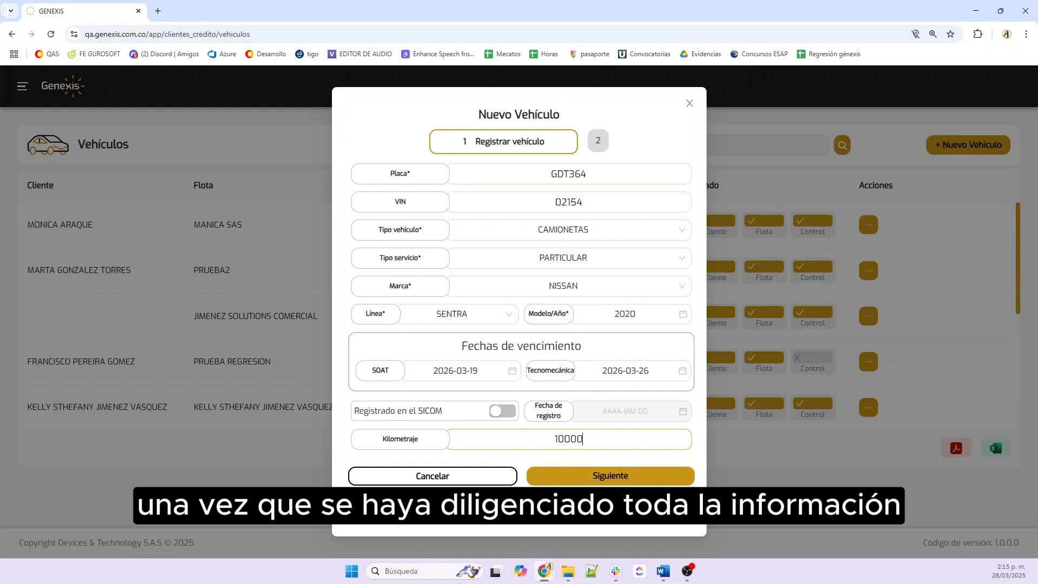
click(611, 478)
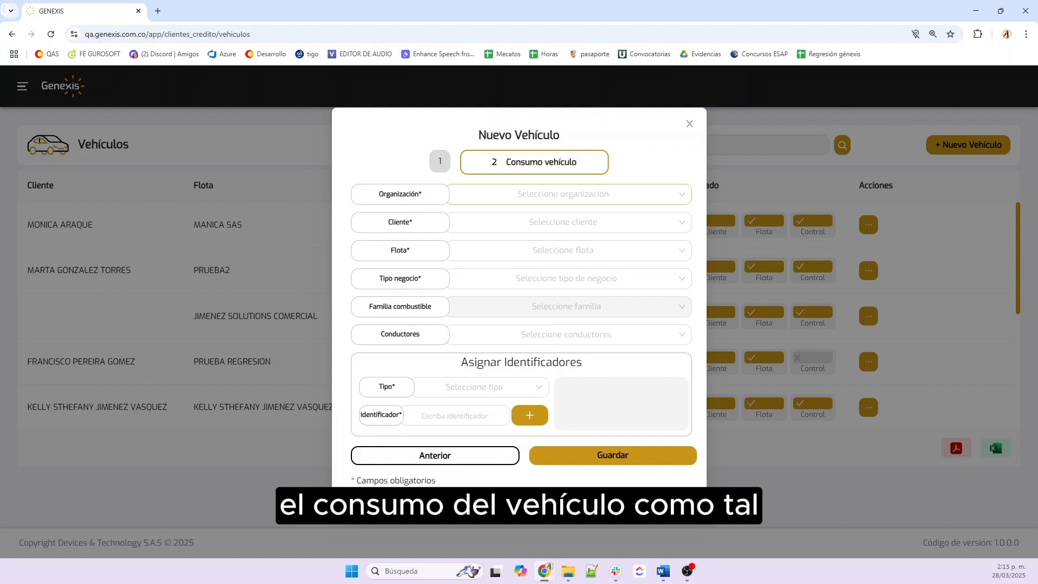
Assign the vehicle to Organización Genexis QA and the searched client
click(569, 194)
click(627, 222)
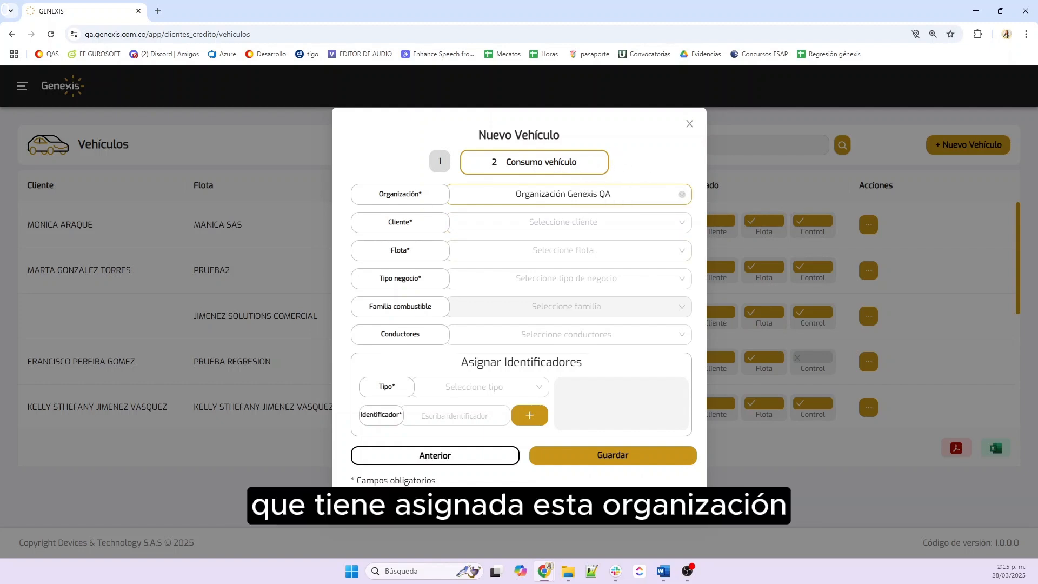
click(569, 223)
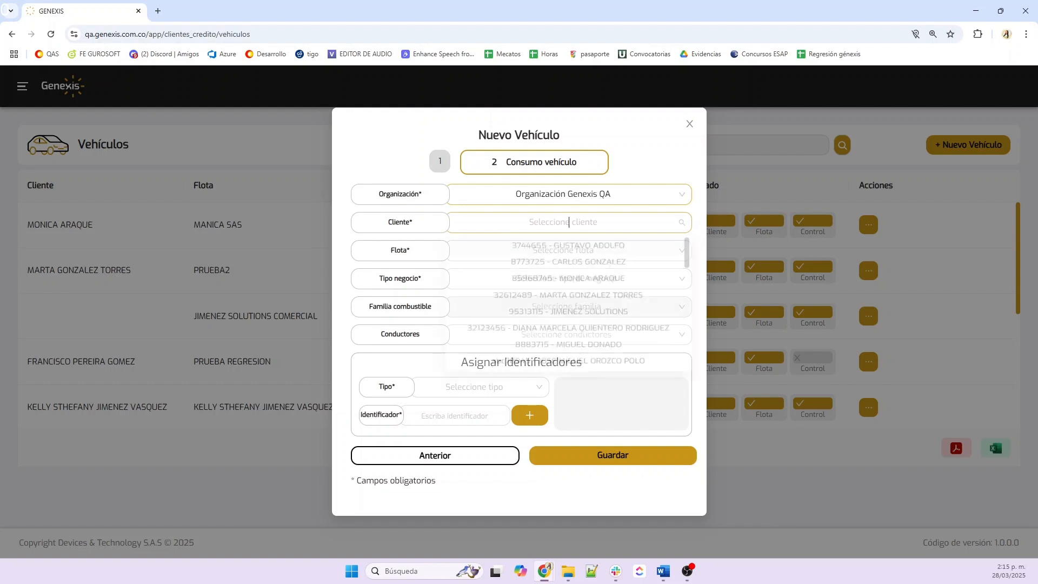
text(kelly)
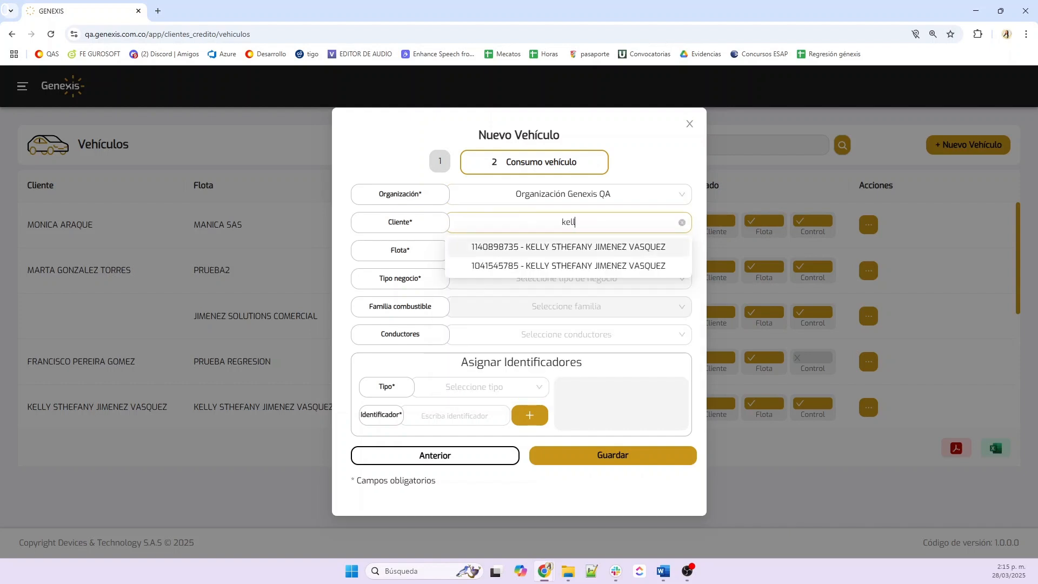
click(564, 266)
click(569, 223)
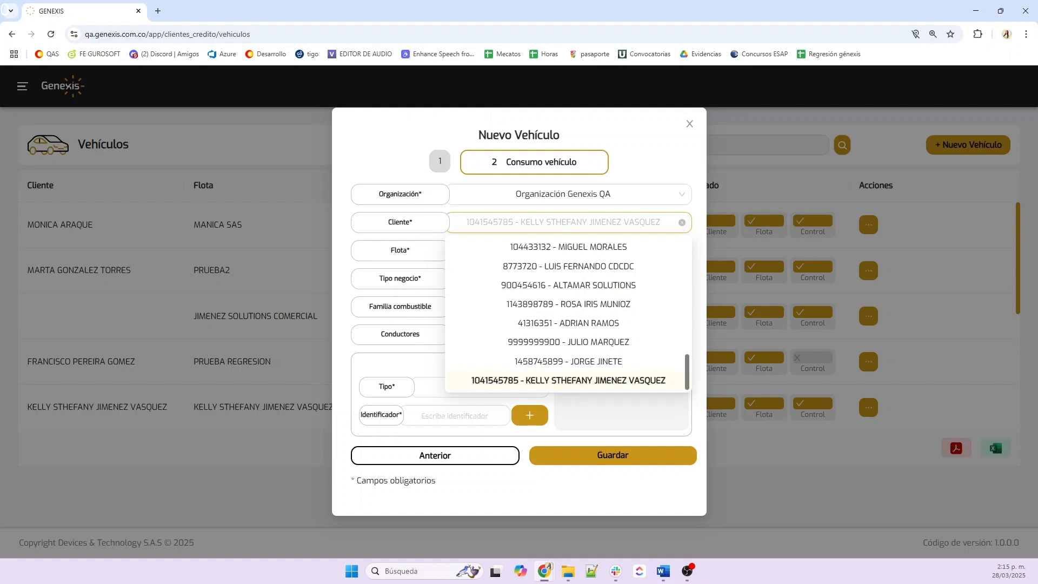
text(kelly)
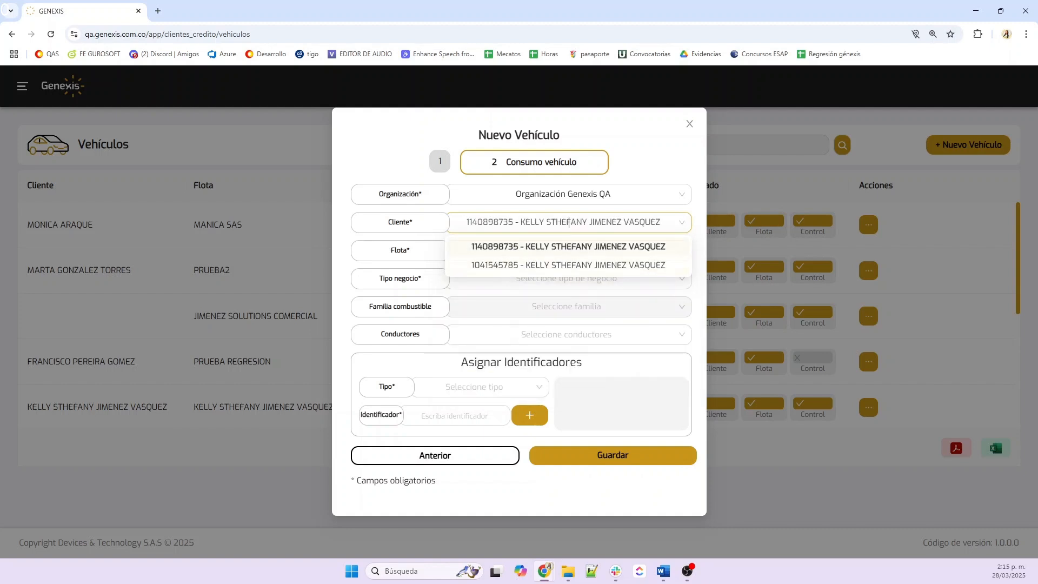
click(528, 247)
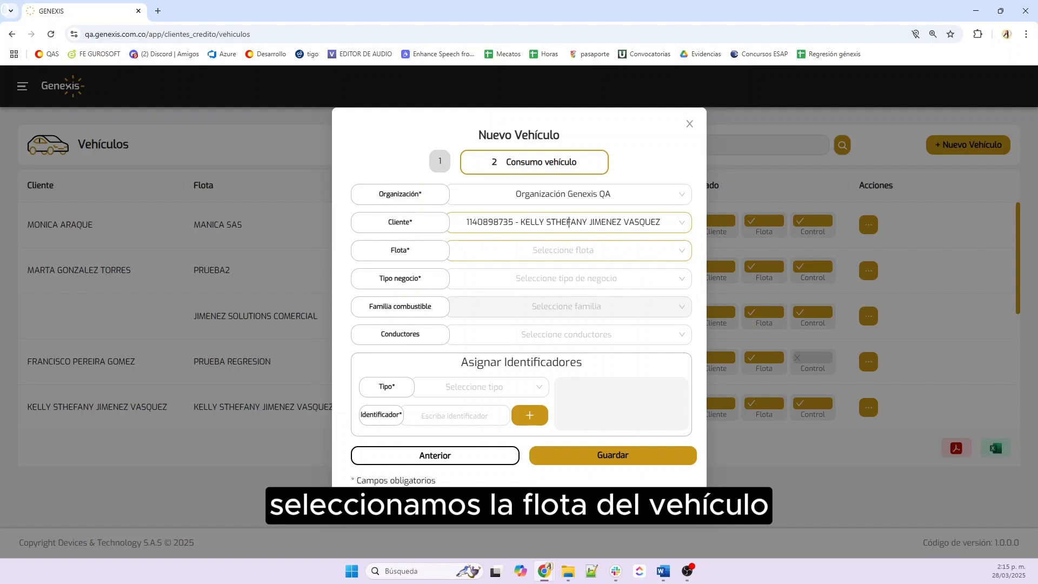
Choose the client's own fleet and allow COMBUSTIBLE and TIENDA business types
click(519, 250)
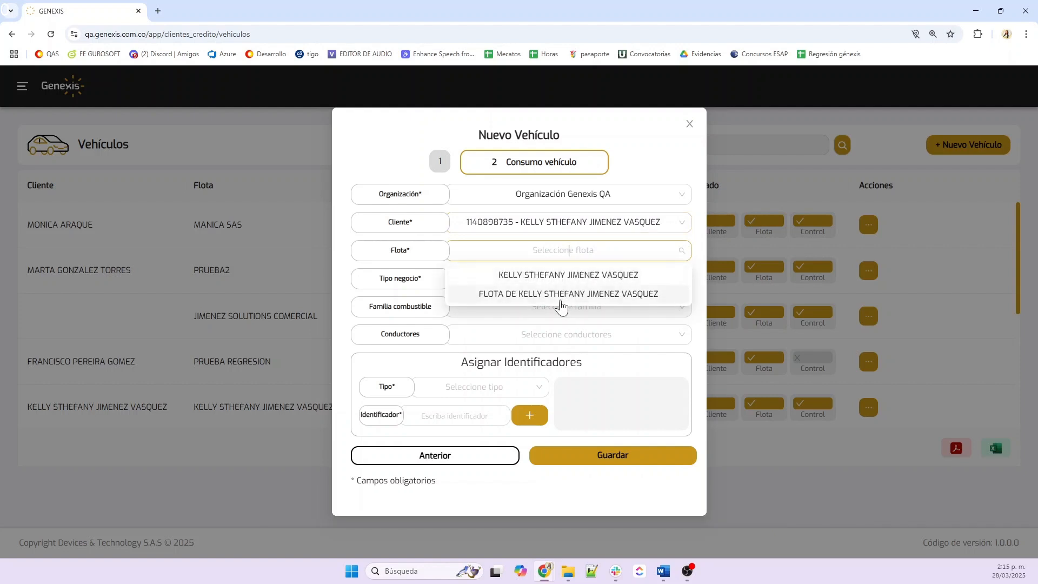
click(557, 295)
click(548, 279)
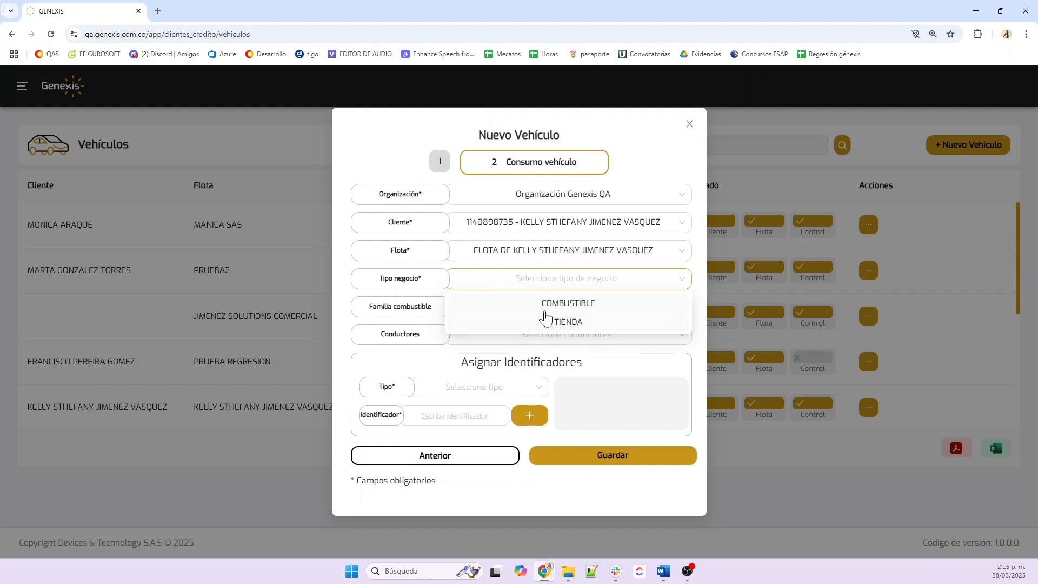
click(557, 302)
click(583, 324)
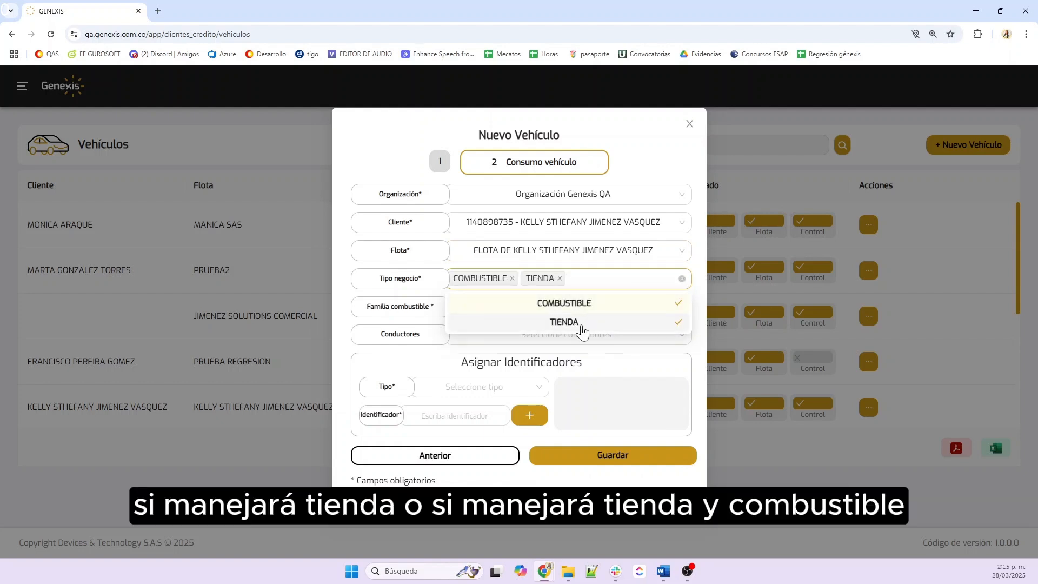
click(637, 359)
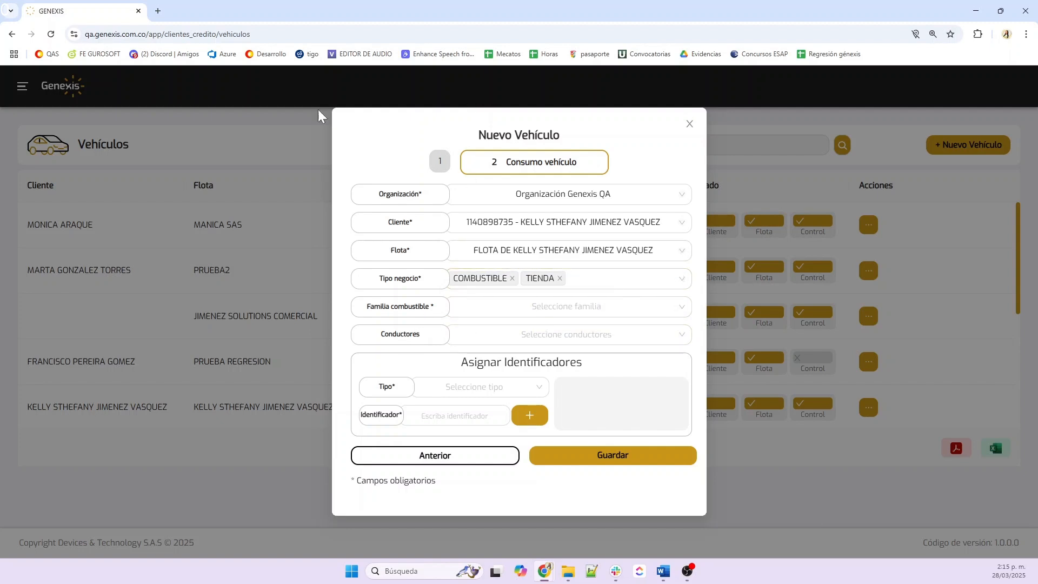
Allow only EXTRA and CORRIENTE in the vehicle's fuel family list
click(579, 311)
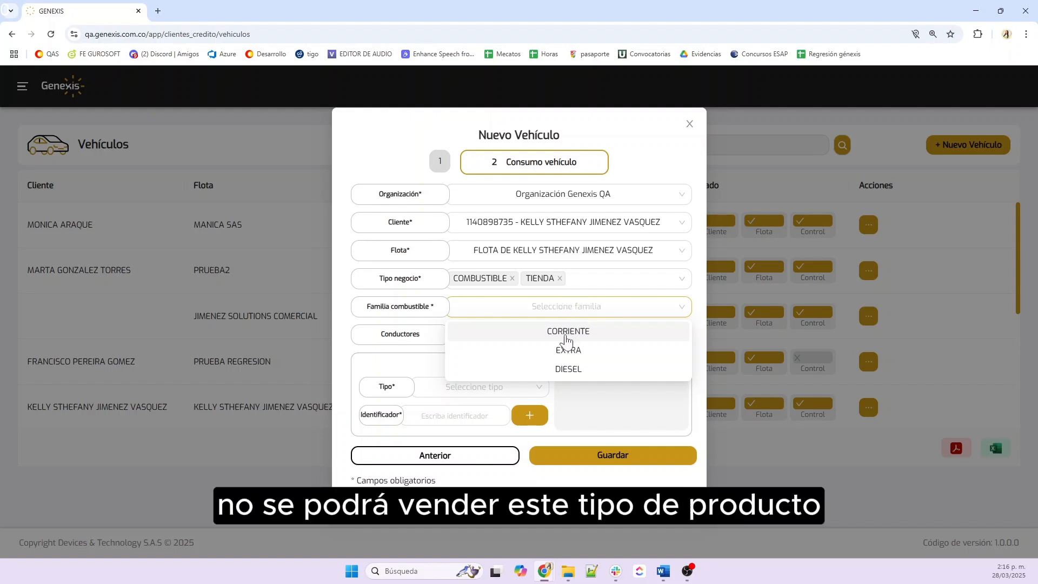
click(563, 350)
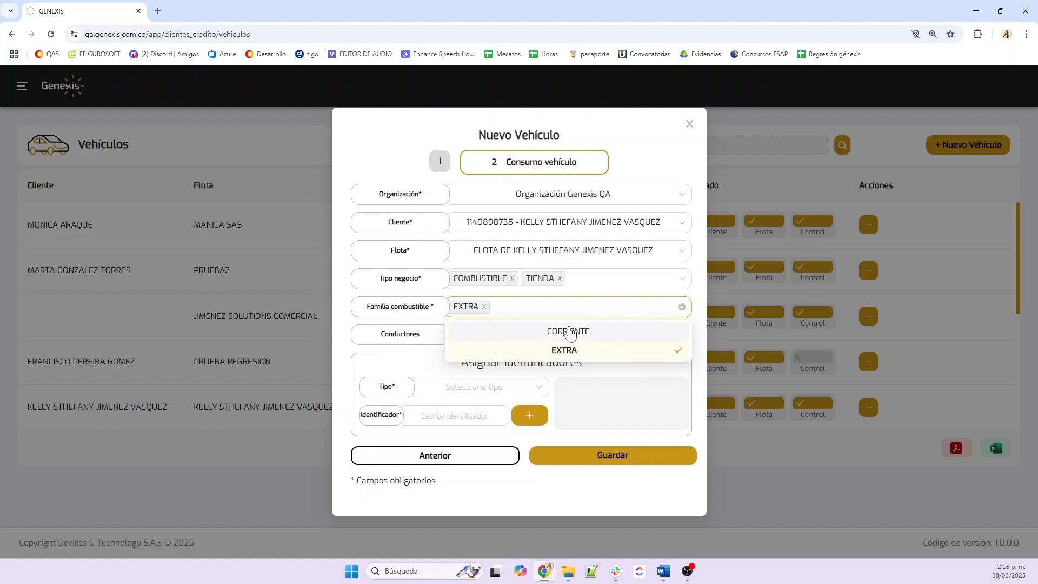
click(571, 332)
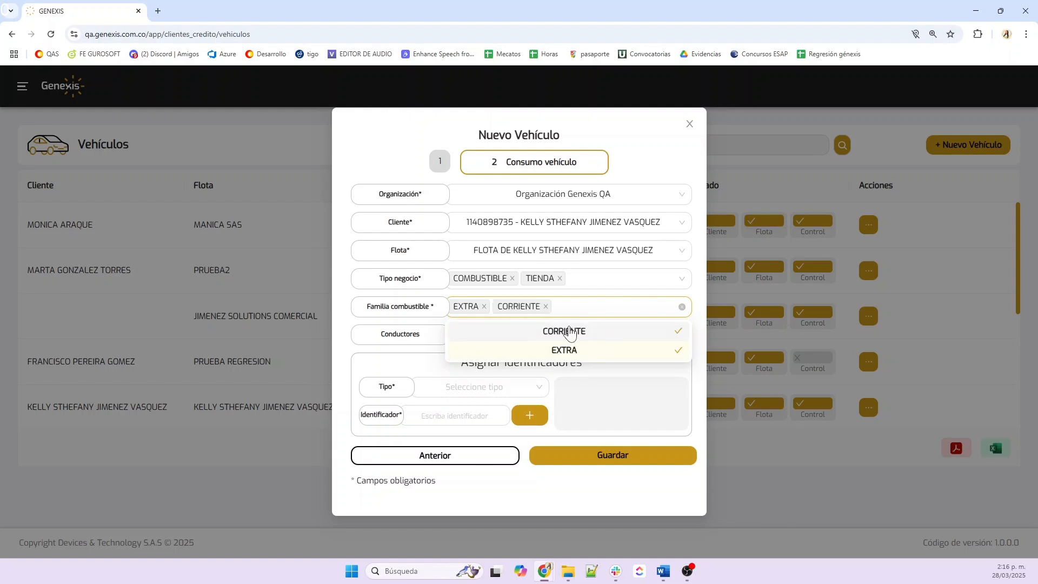
click(625, 378)
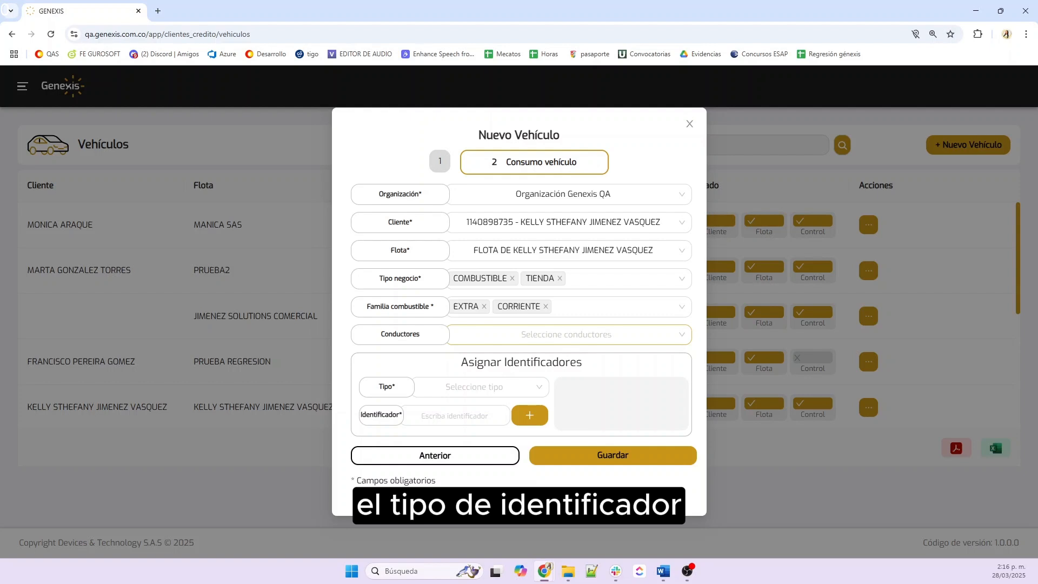
click(479, 387)
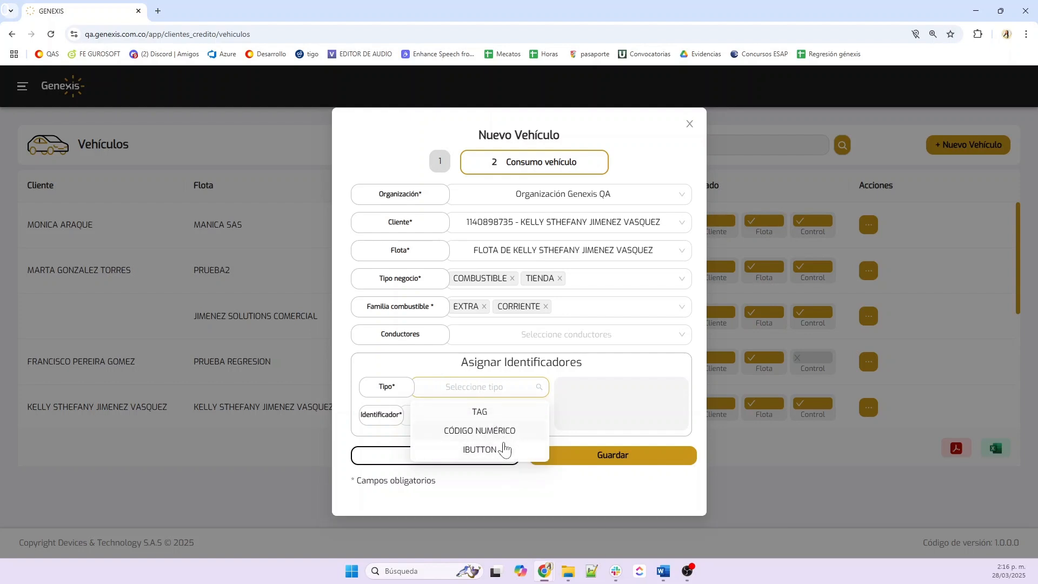
Add an IBUTTON identifier with its code to the vehicle and save it
click(504, 449)
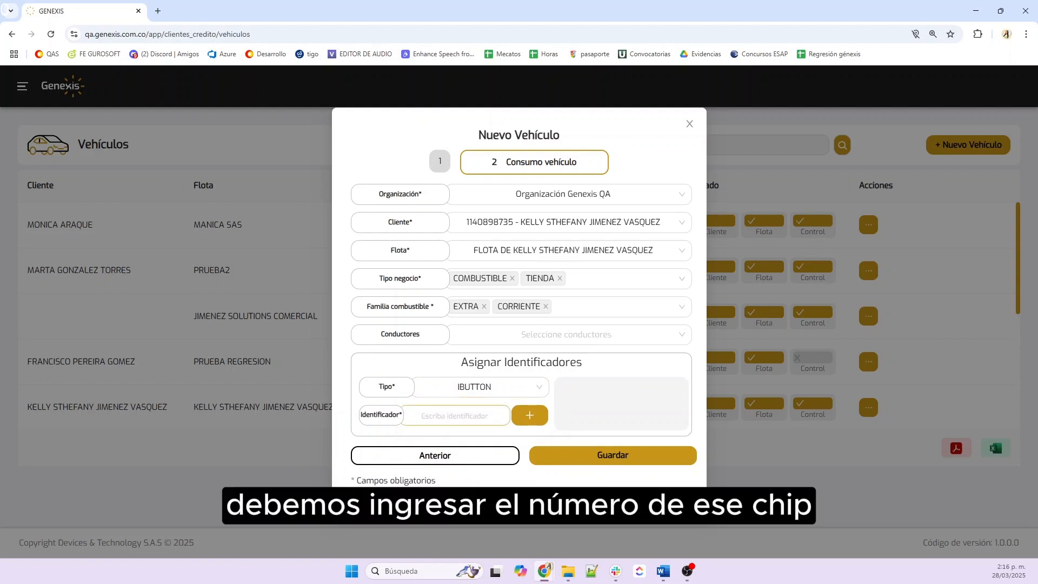
text(012587)
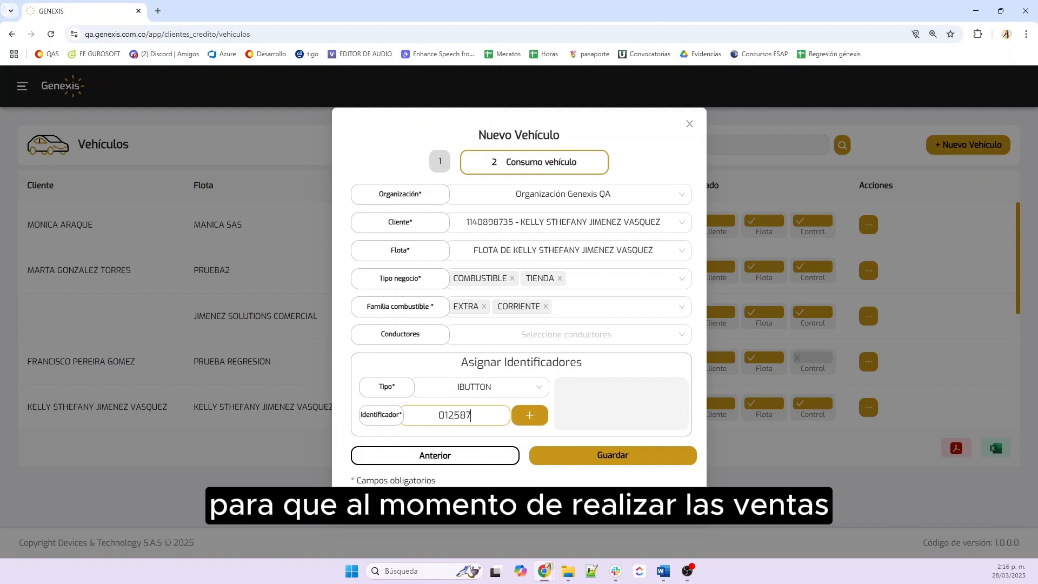
text(458)
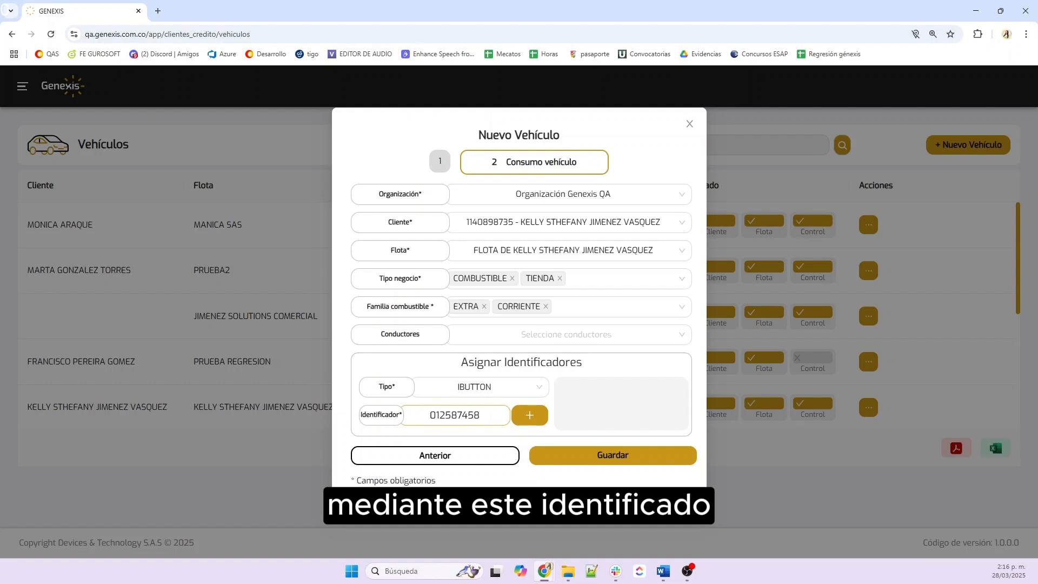
click(545, 417)
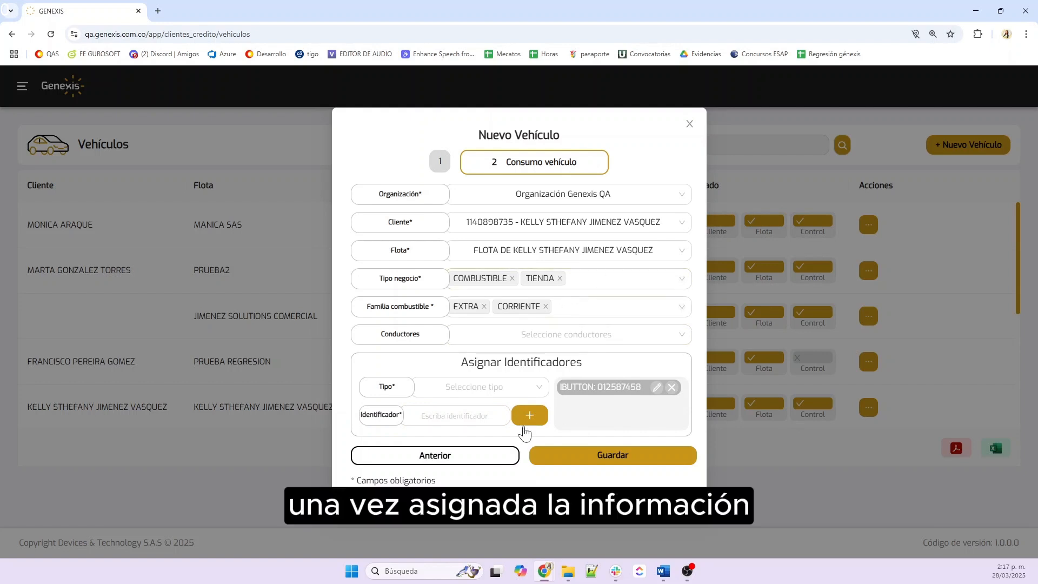
click(600, 465)
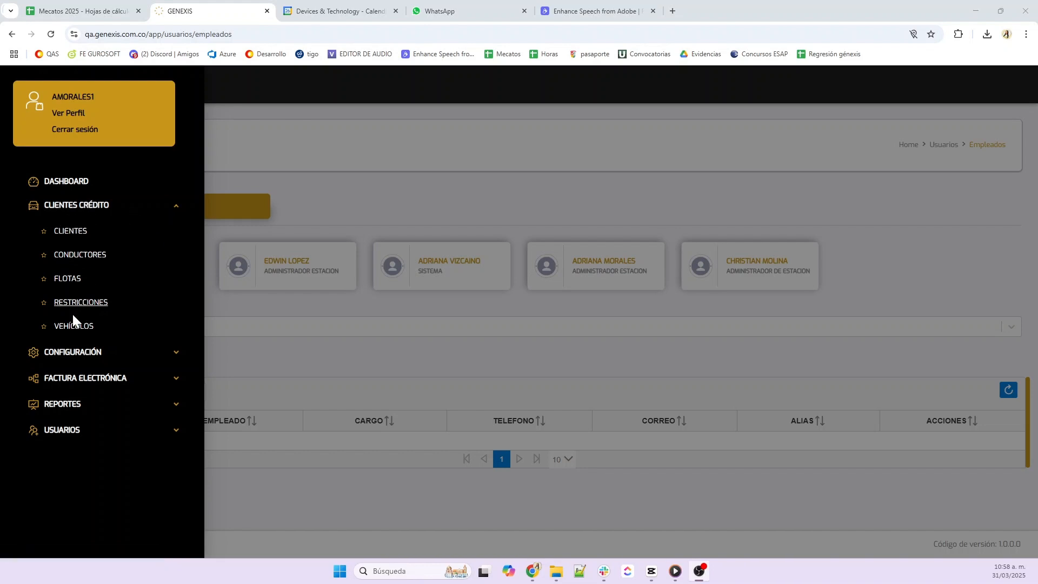
Filter the Restricciones list by the chosen client, whose fleet list is empty
click(94, 306)
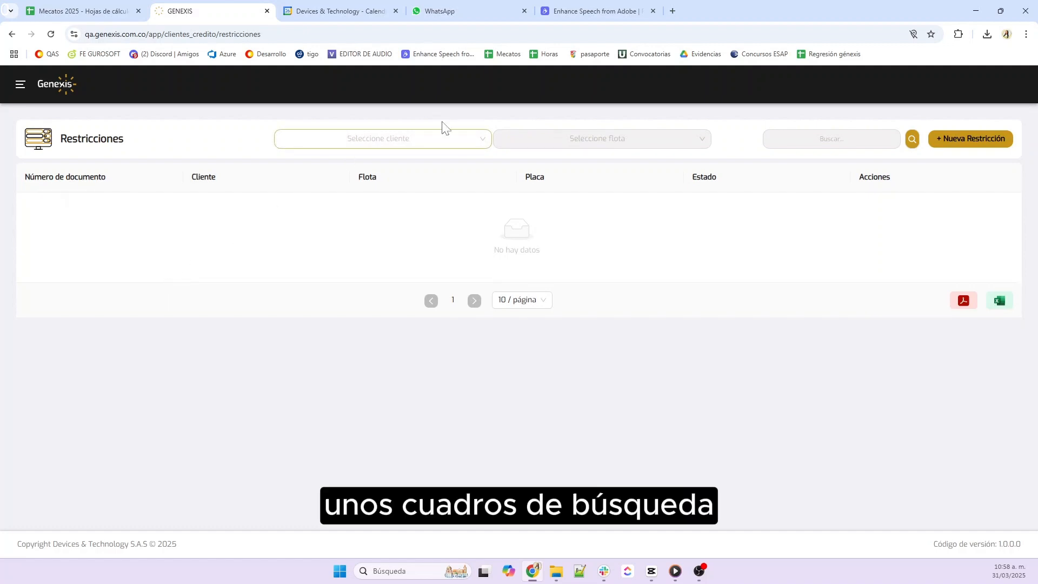
click(390, 139)
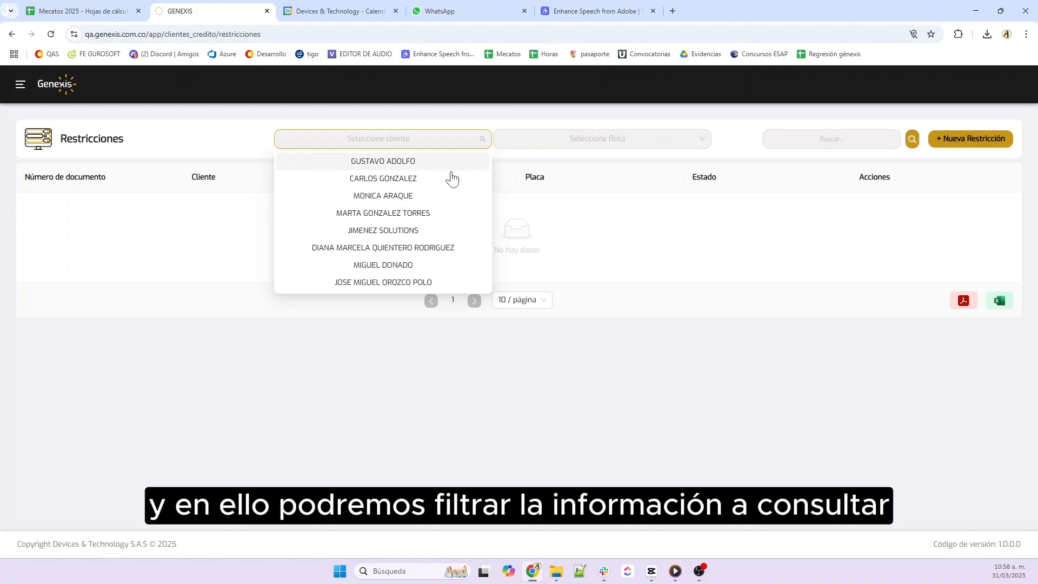
scroll(399, 254, down, 2)
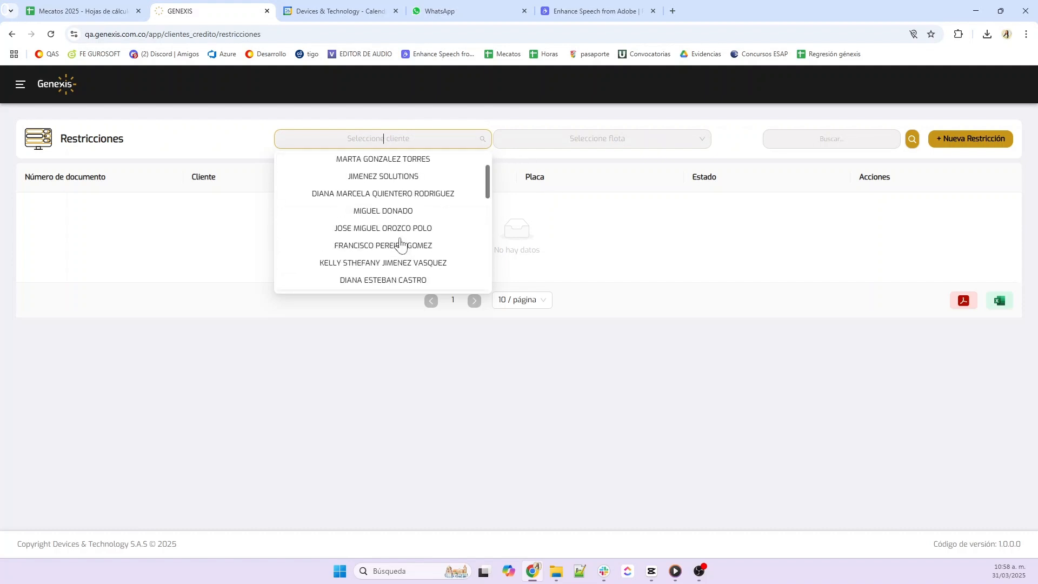
click(385, 208)
click(670, 139)
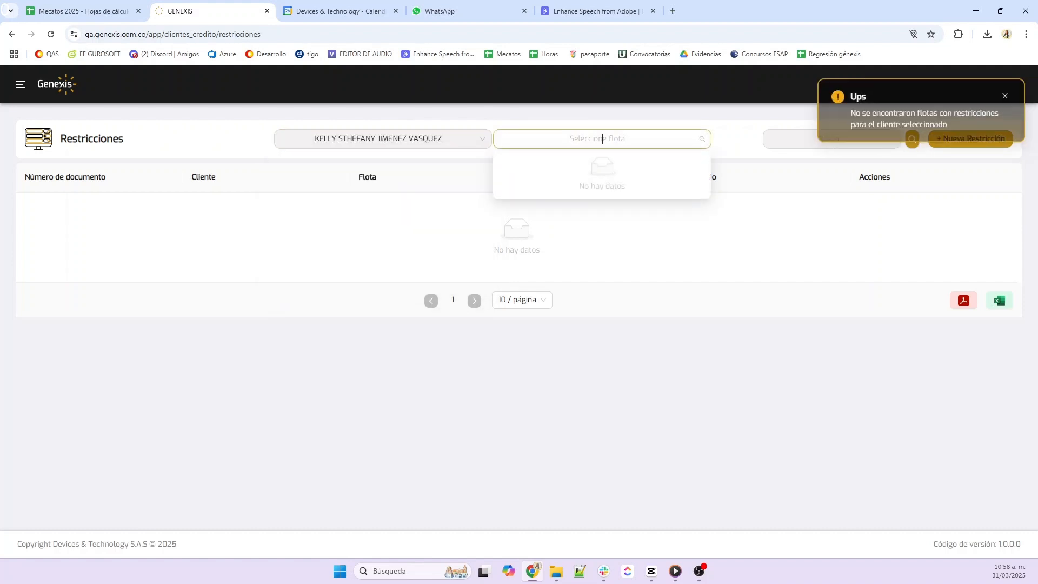
click(654, 250)
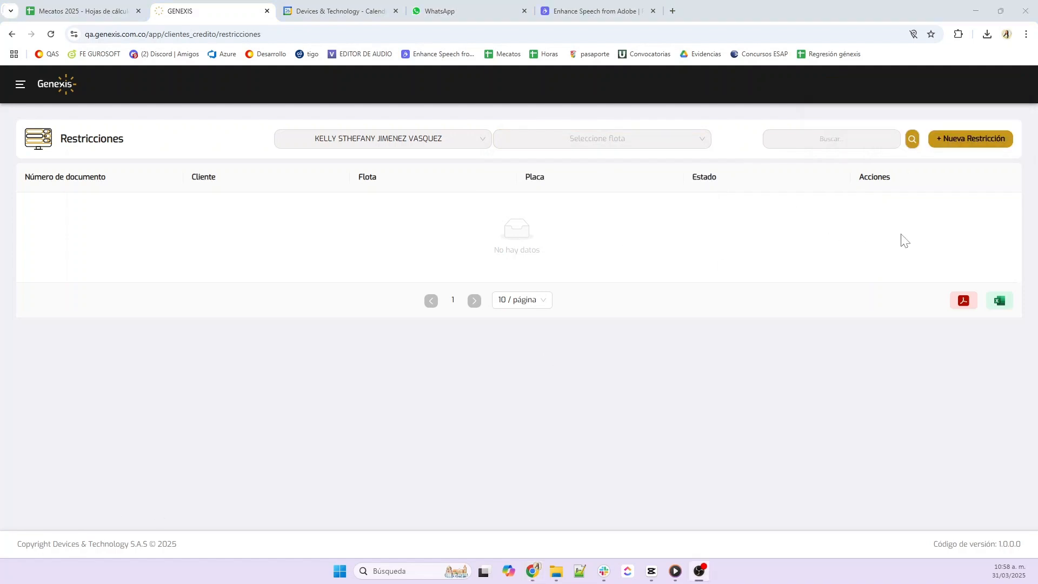
Query a new restriction for the searched client, then close the query form
click(981, 139)
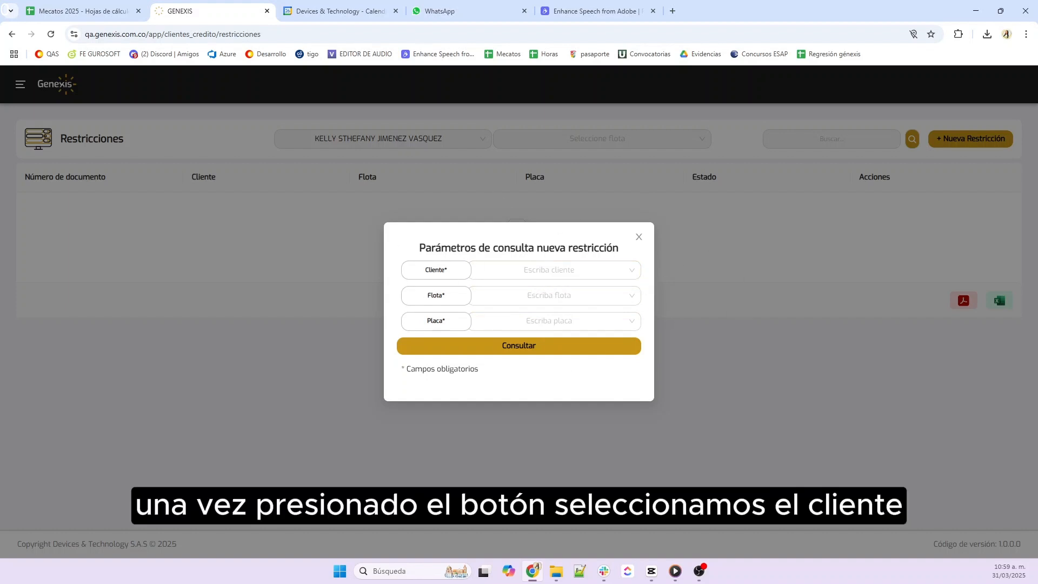
click(554, 270)
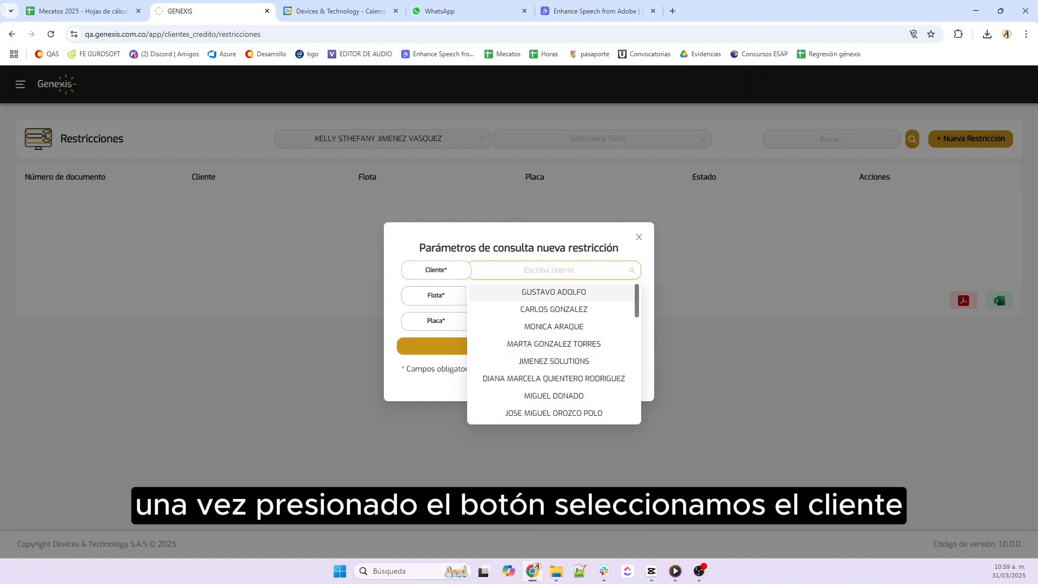
text(kelly)
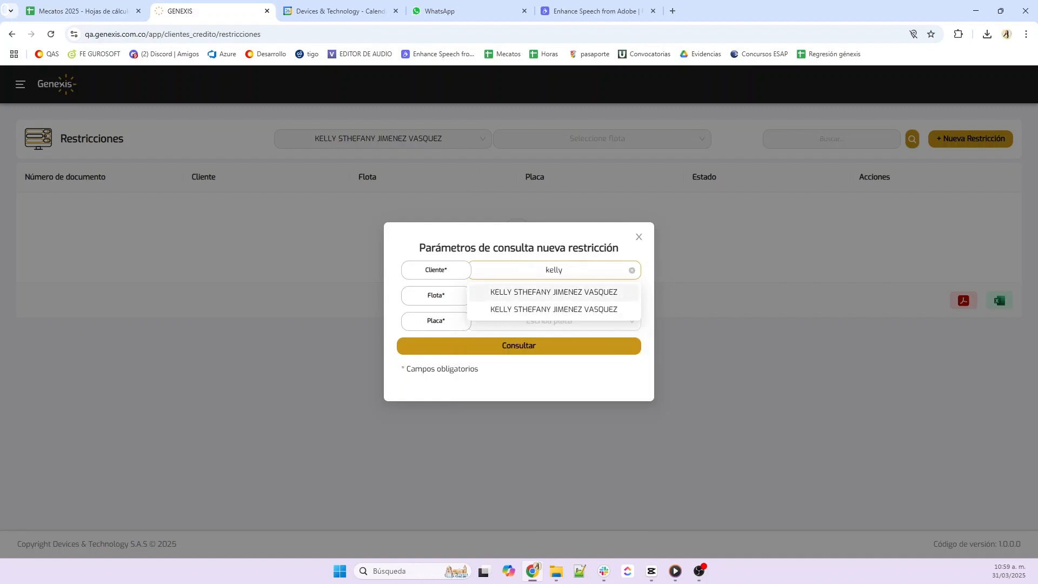
click(558, 292)
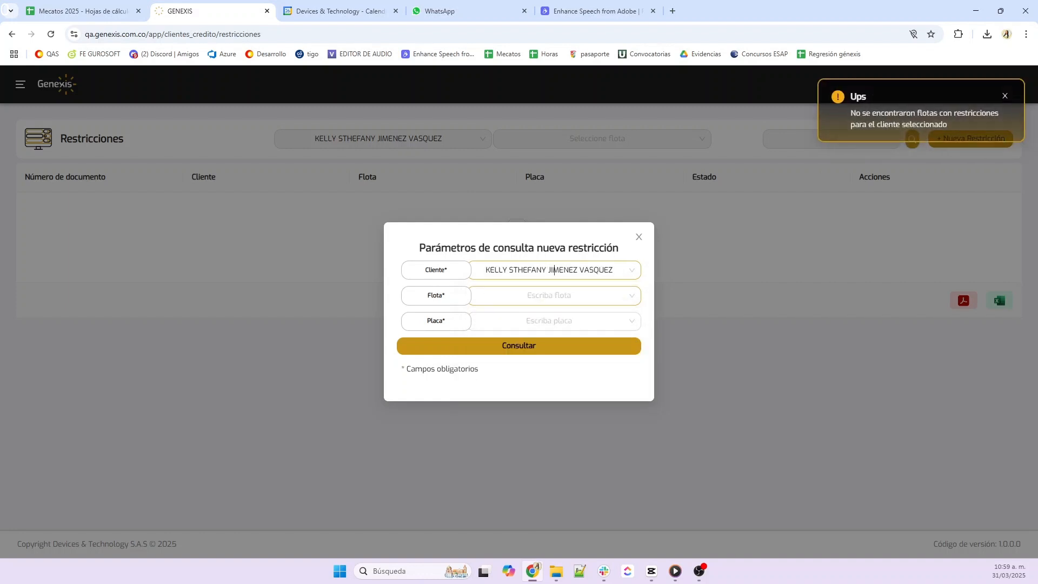
click(554, 270)
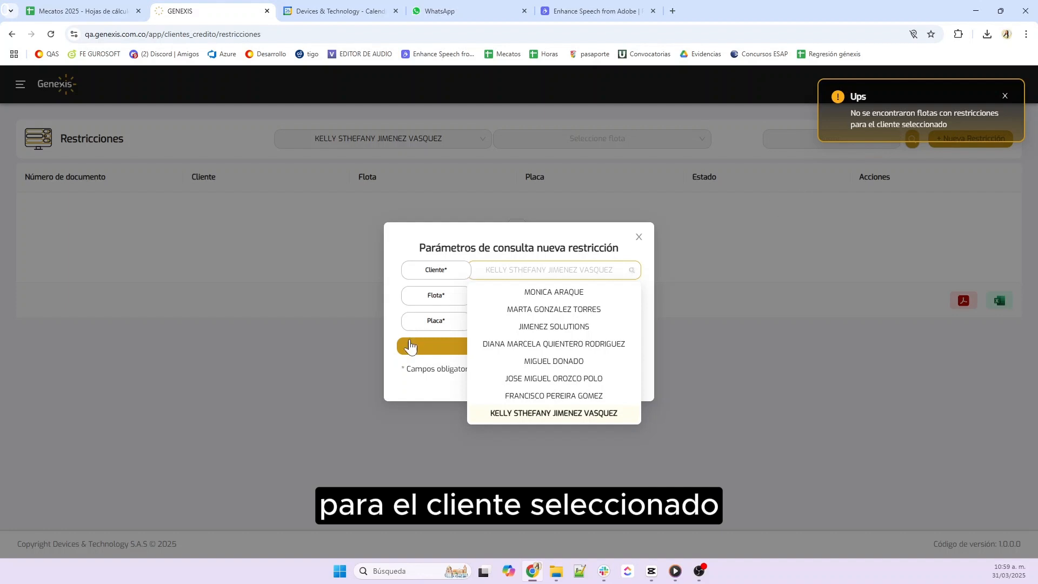
click(394, 288)
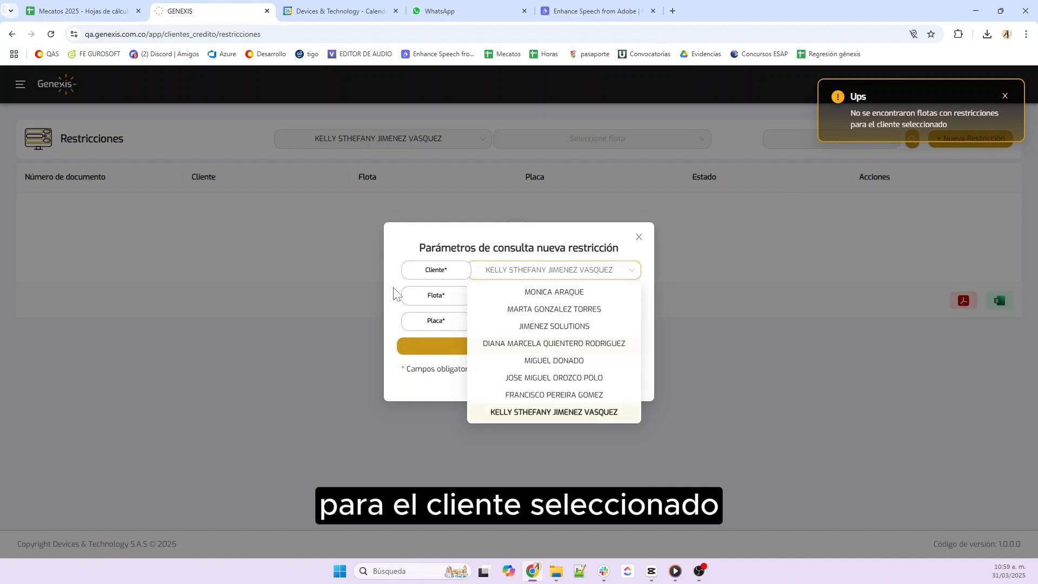
click(639, 237)
Edit the COMERCIAL fleet to use RESTRICCIONES as its control method and save
click(20, 85)
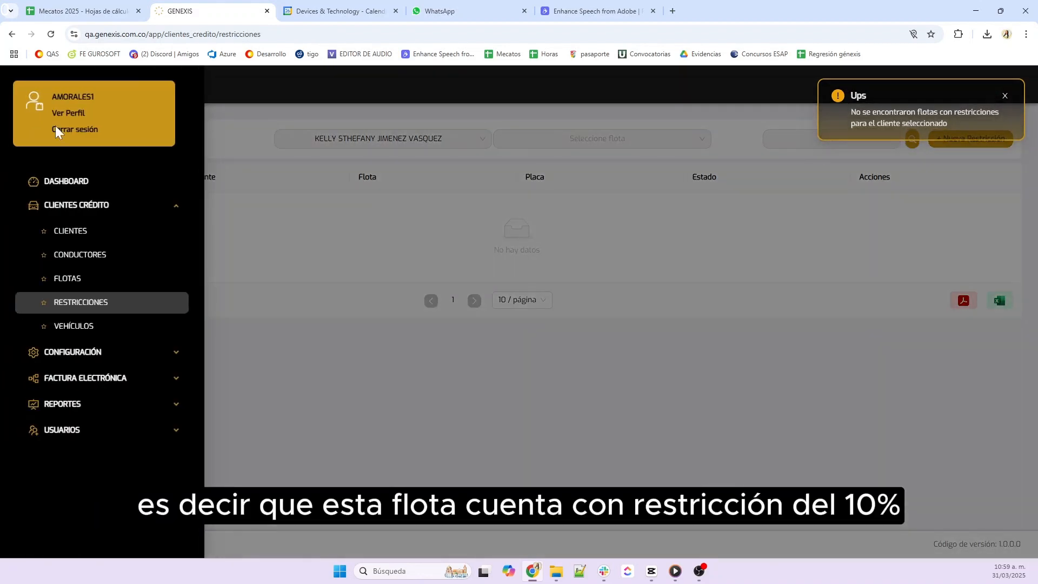
click(64, 279)
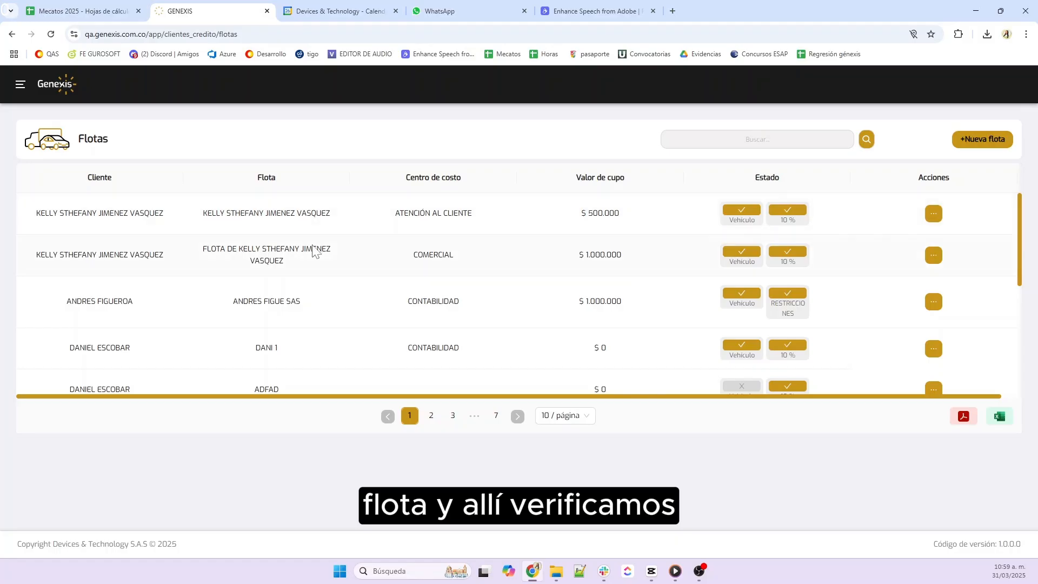
drag(141, 262, 793, 273)
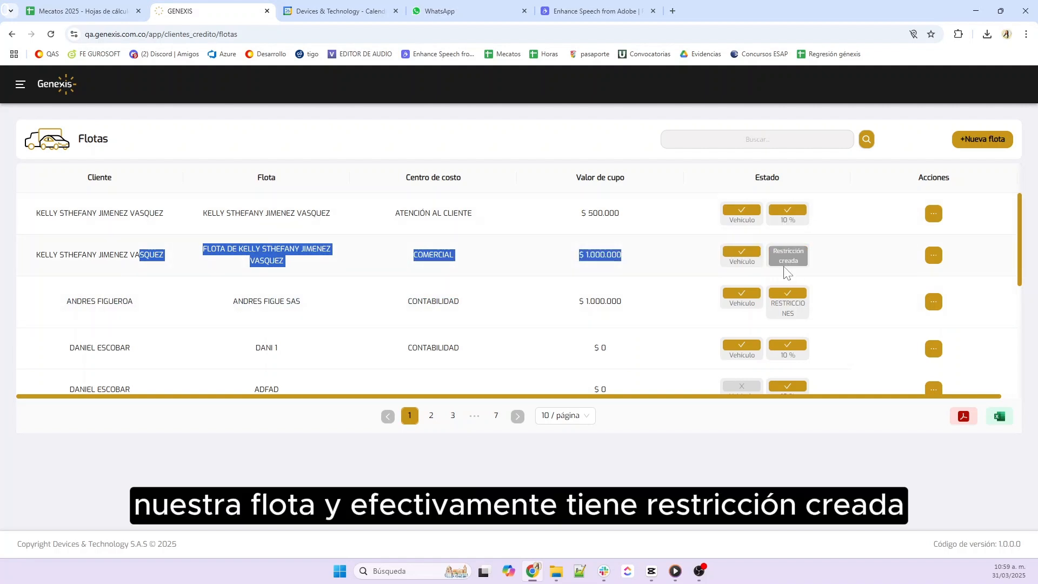
click(934, 255)
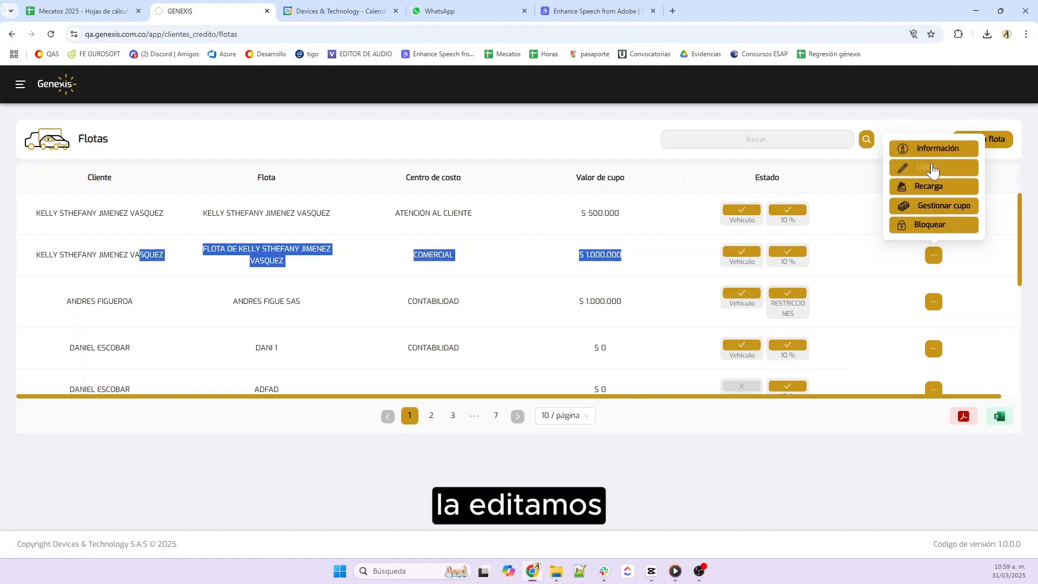
click(926, 166)
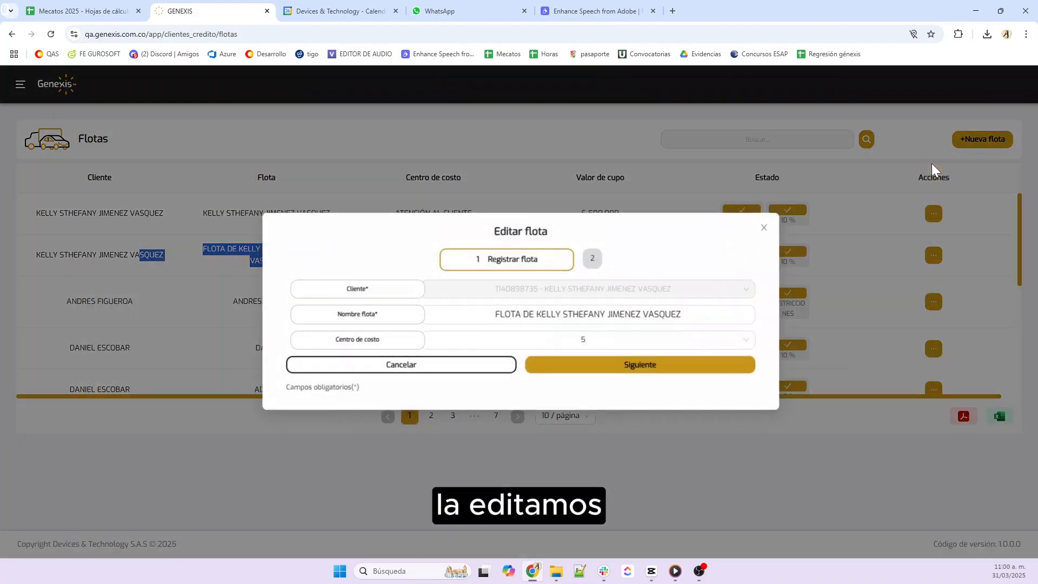
click(593, 364)
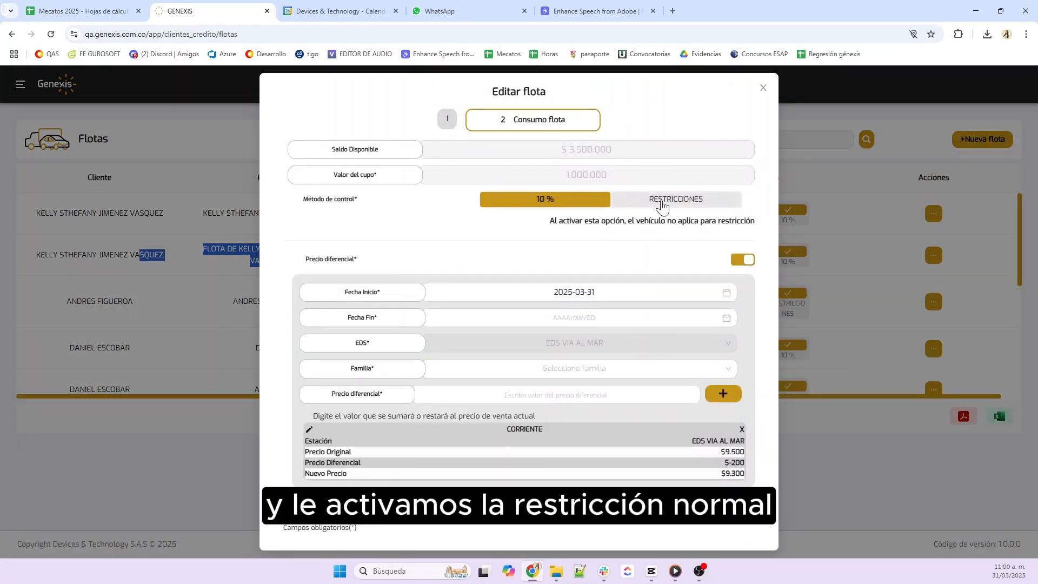
click(698, 200)
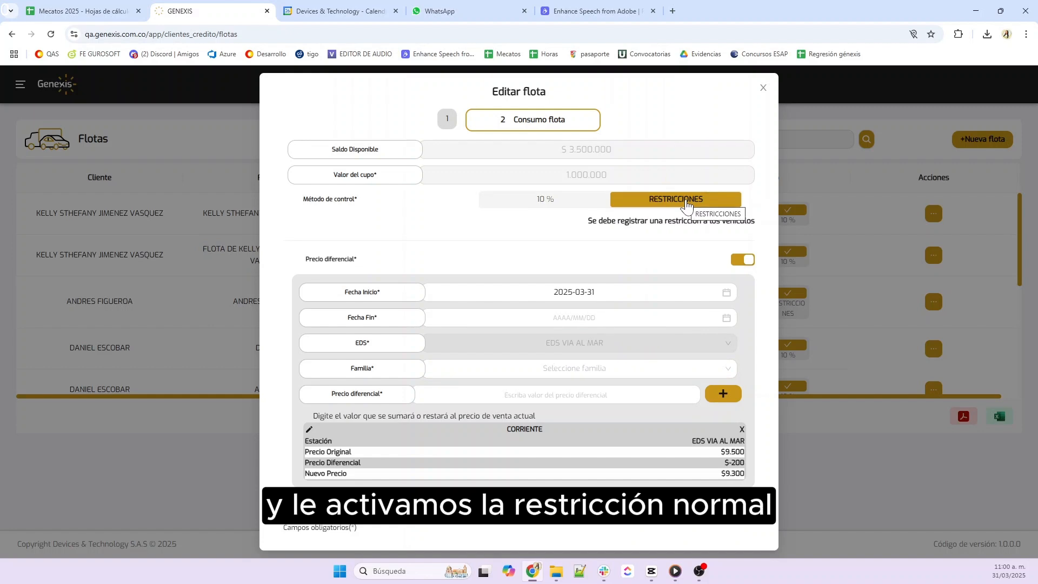
click(696, 509)
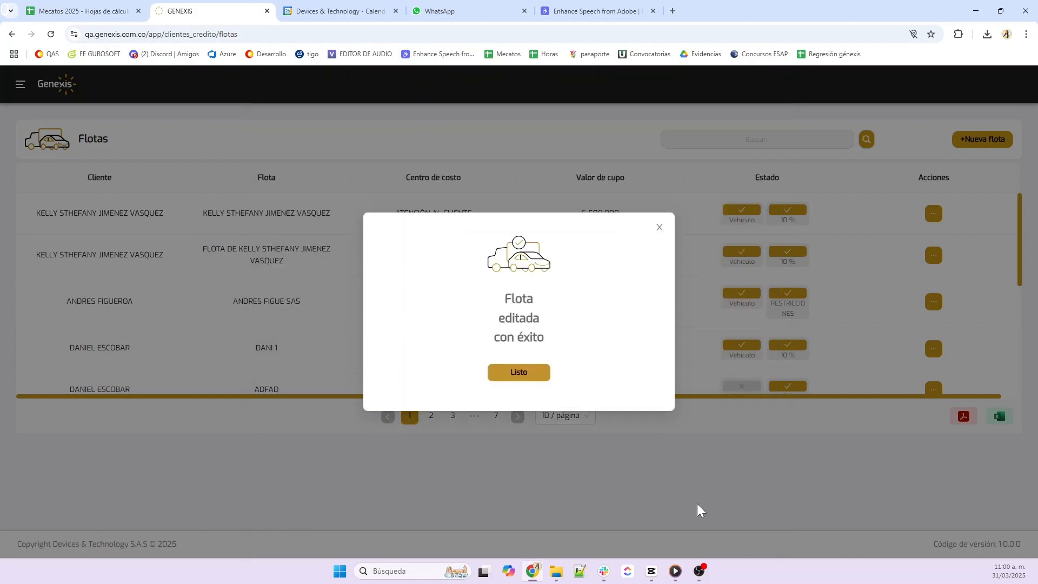
click(538, 377)
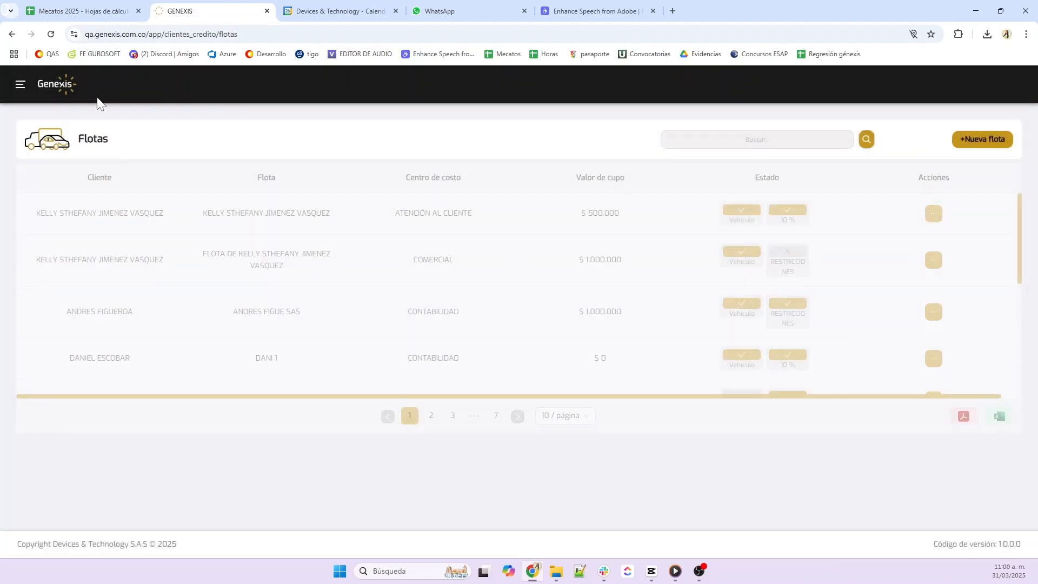
click(20, 85)
click(78, 306)
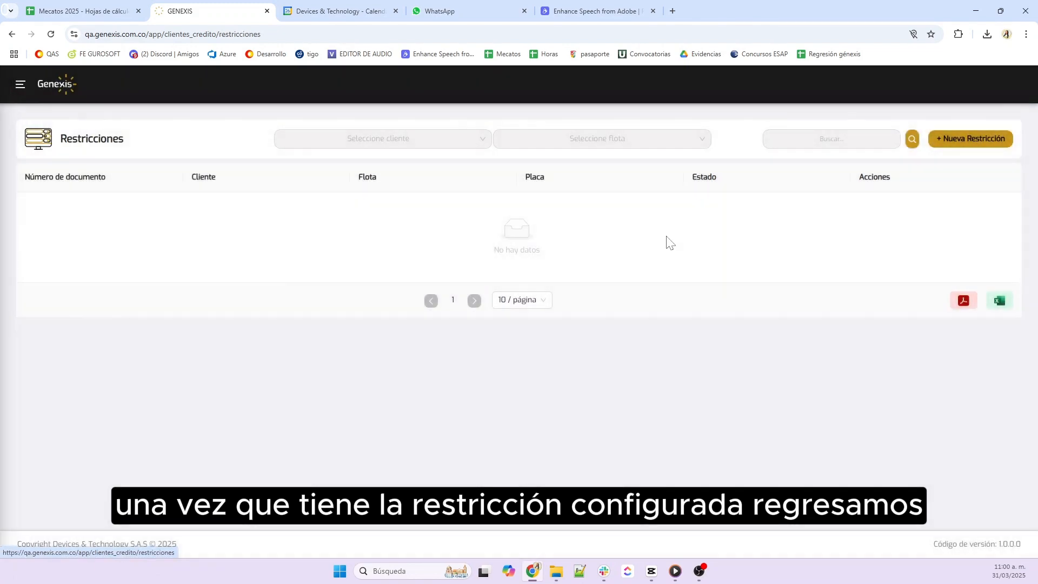
click(982, 140)
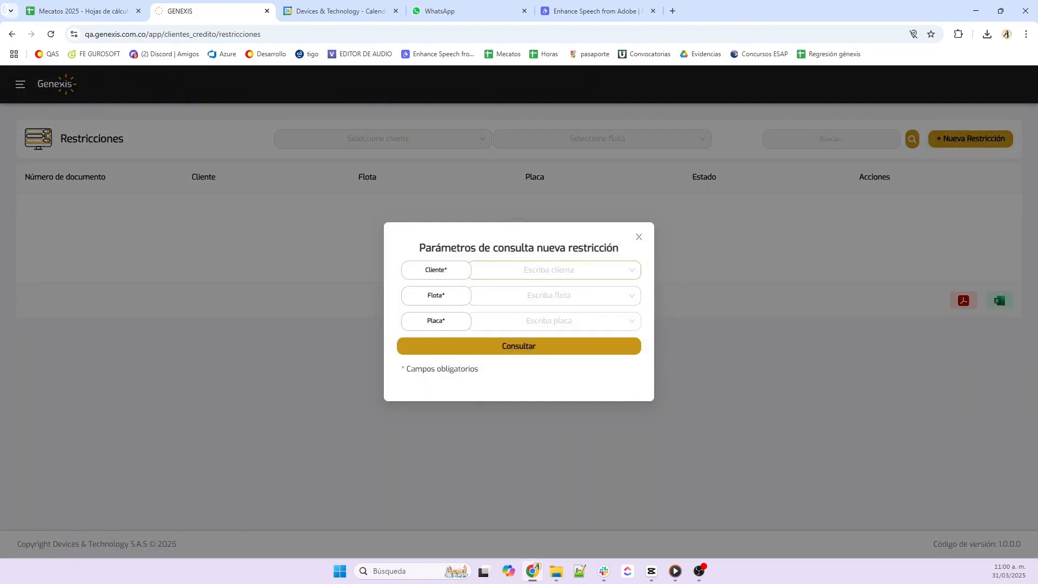
click(555, 270)
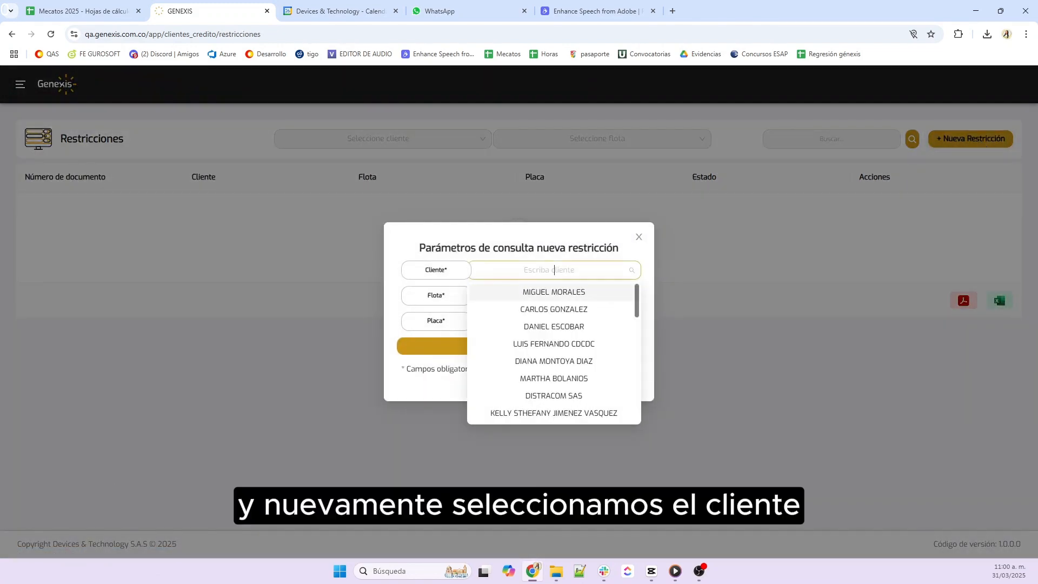
click(547, 413)
click(548, 295)
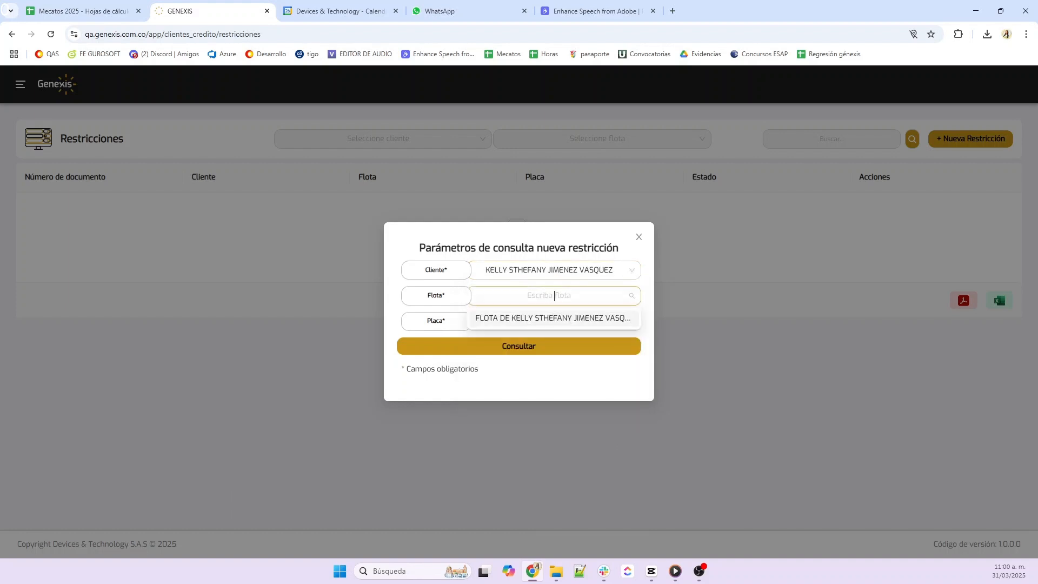
click(513, 327)
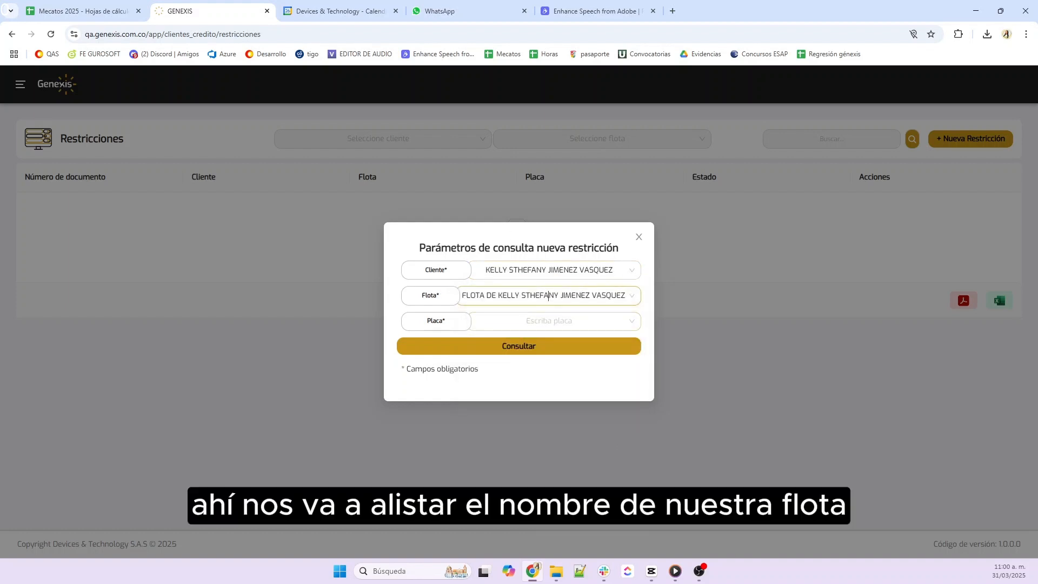
click(554, 321)
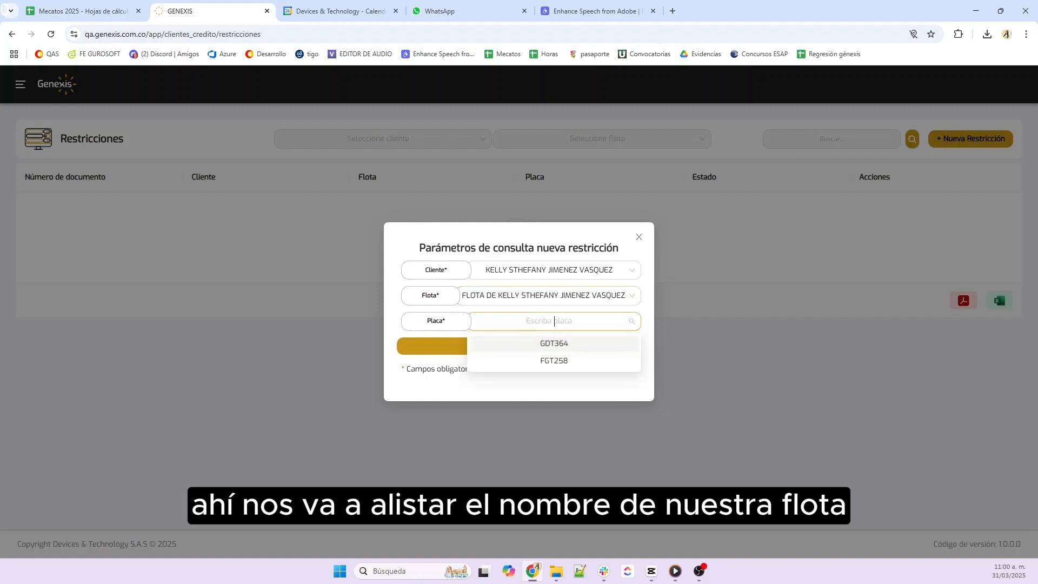
click(545, 362)
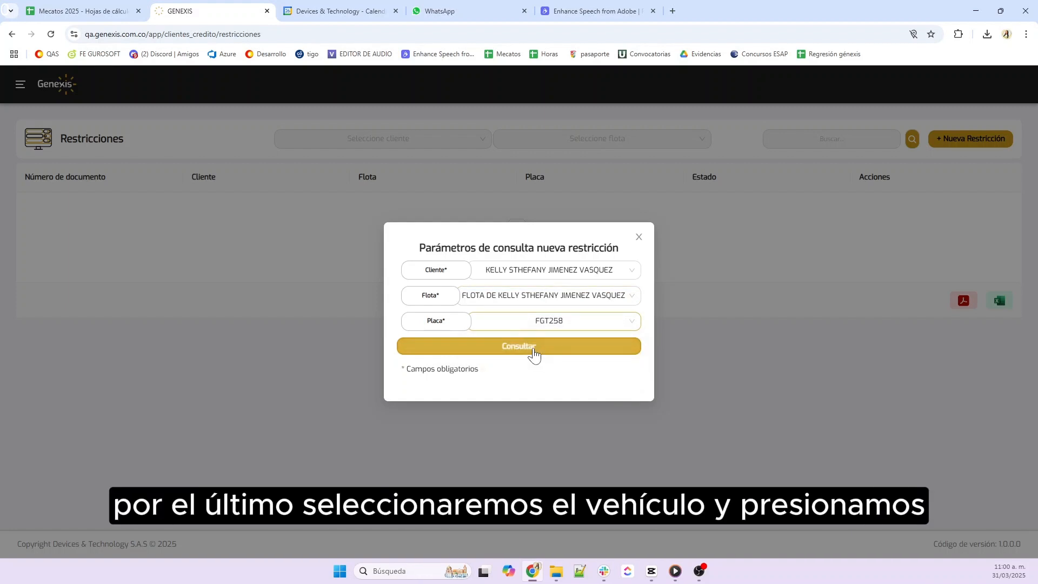
click(535, 355)
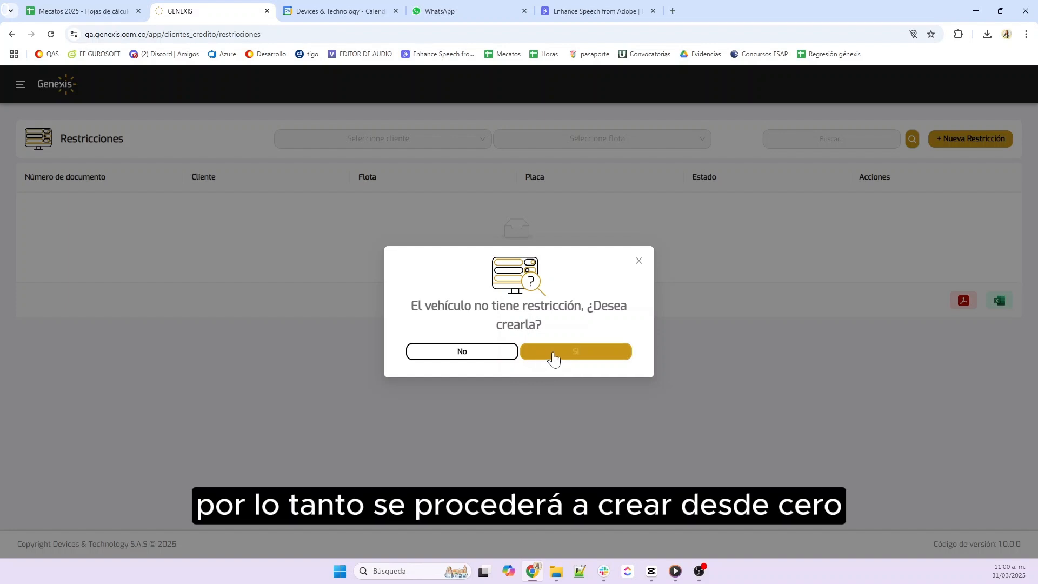
click(597, 355)
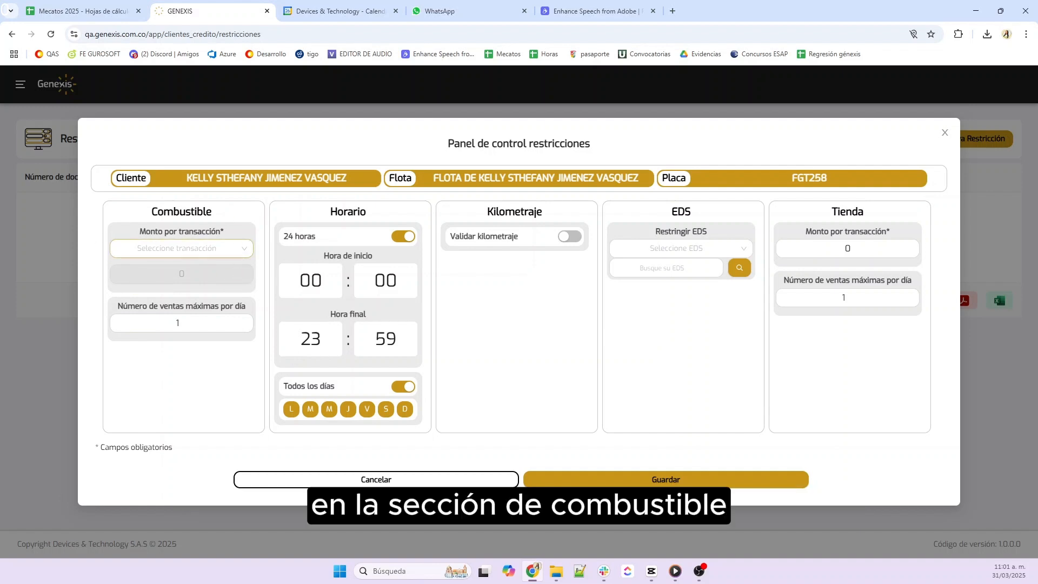
click(182, 248)
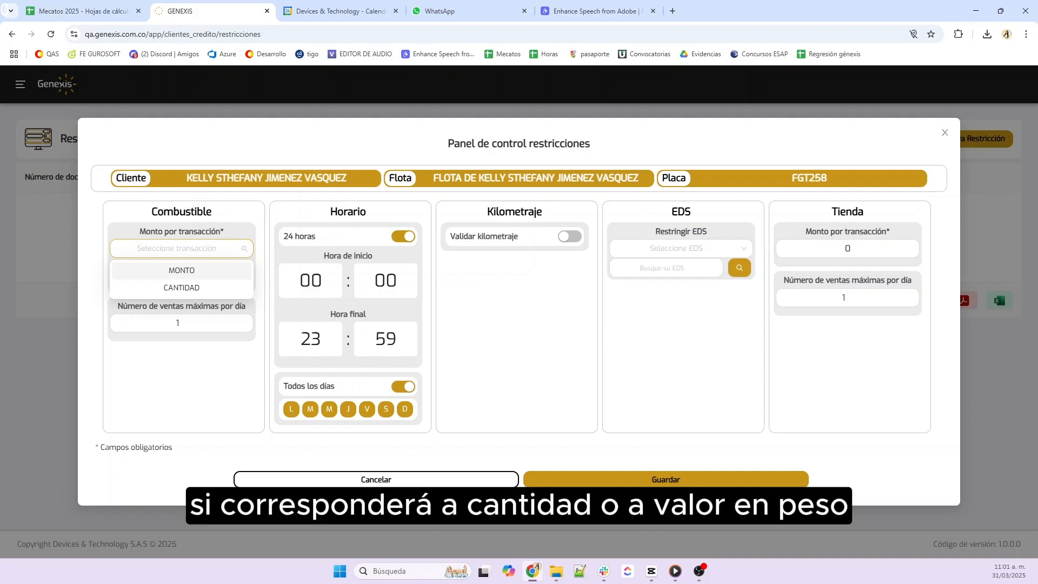
click(196, 288)
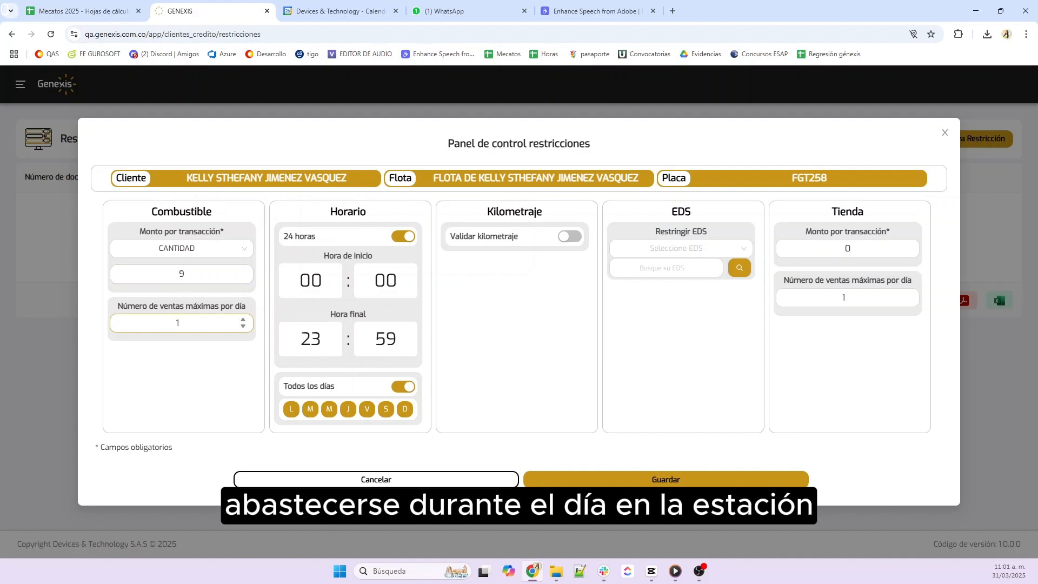
key(BackSpace)
text(5)
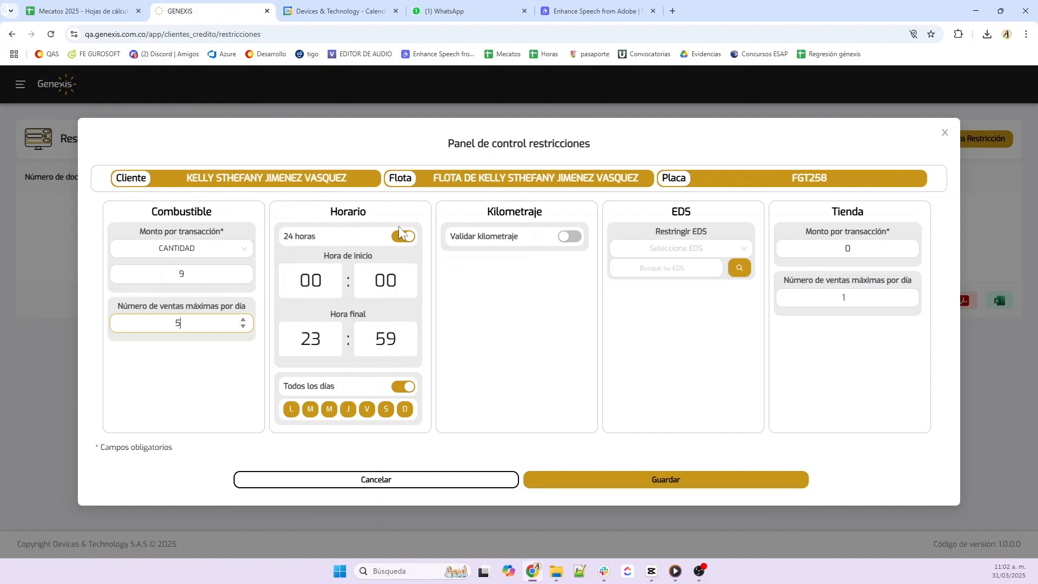
Set the fuelling schedule from 14:00 to 16:00
click(302, 297)
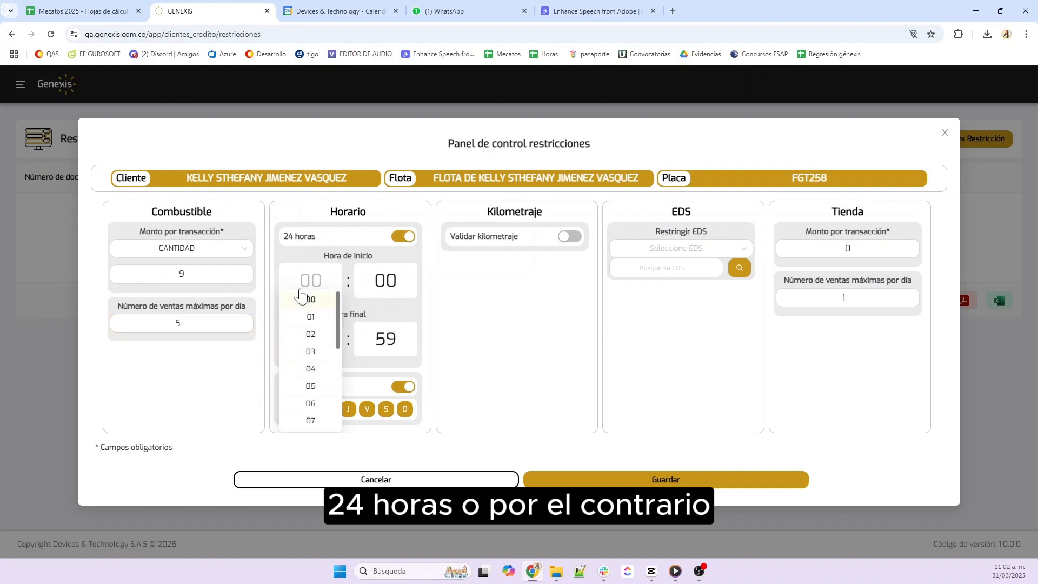
scroll(303, 388, down, 2)
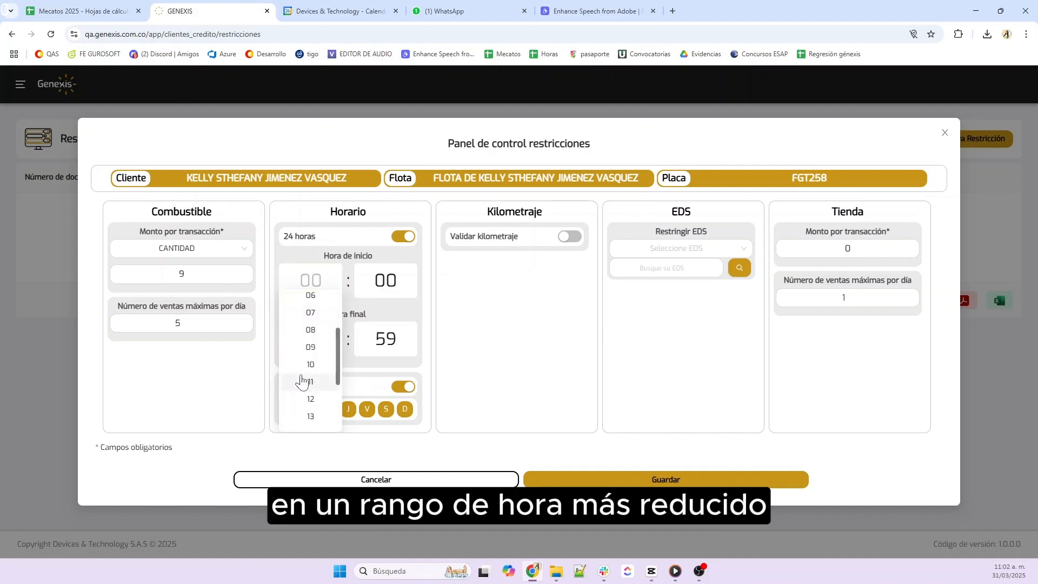
scroll(306, 378, down, 2)
click(315, 382)
click(322, 341)
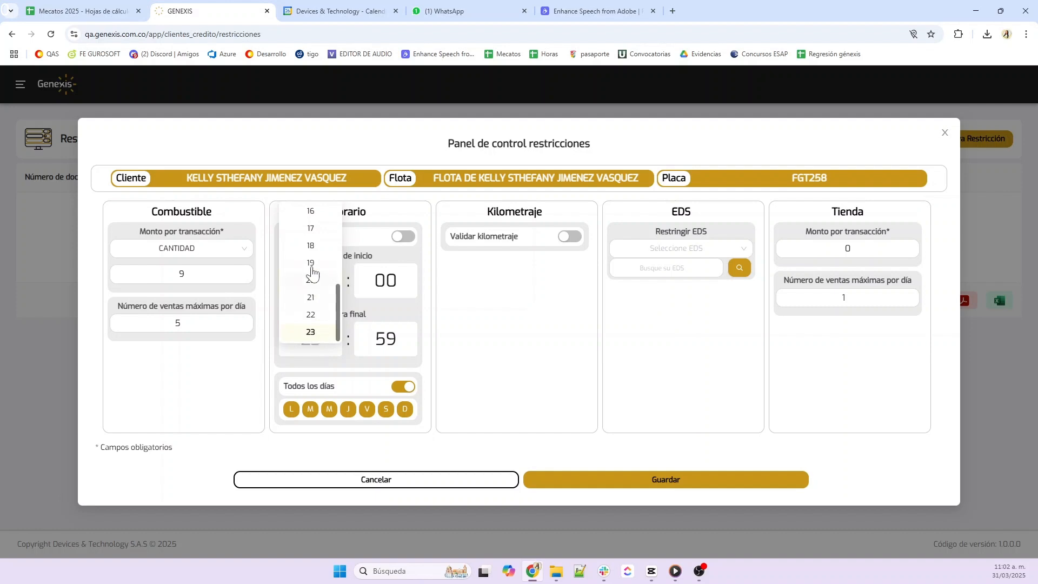
scroll(313, 276, up, 1)
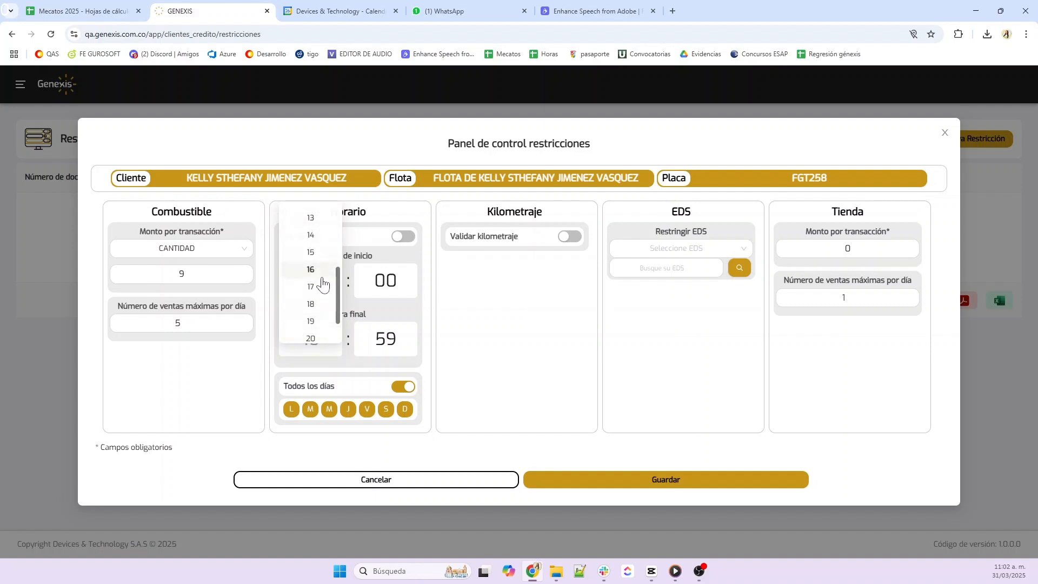
click(311, 269)
click(385, 339)
scroll(386, 276, up, 5)
scroll(387, 290, up, 7)
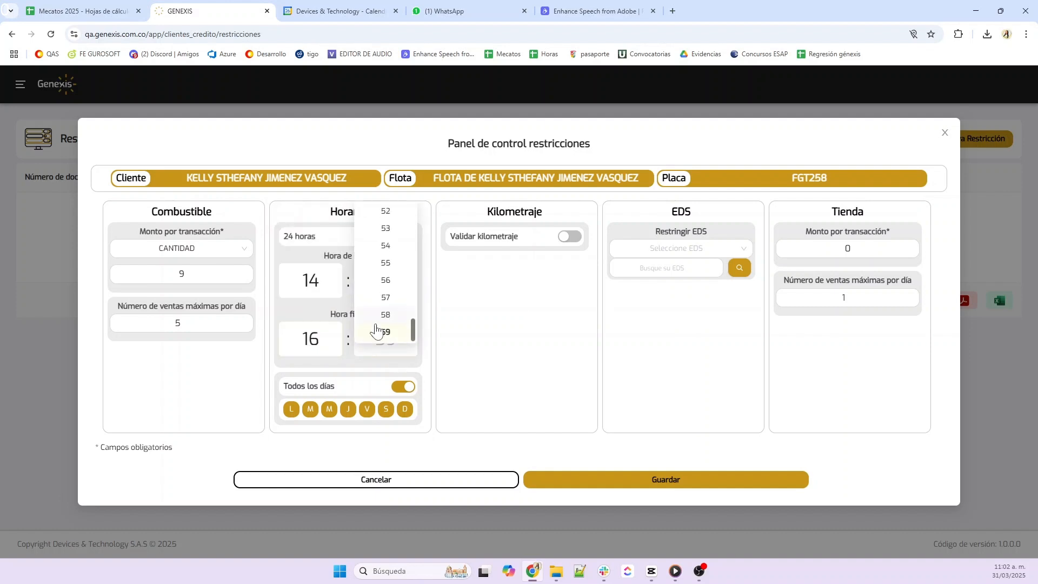
scroll(388, 260, up, 1)
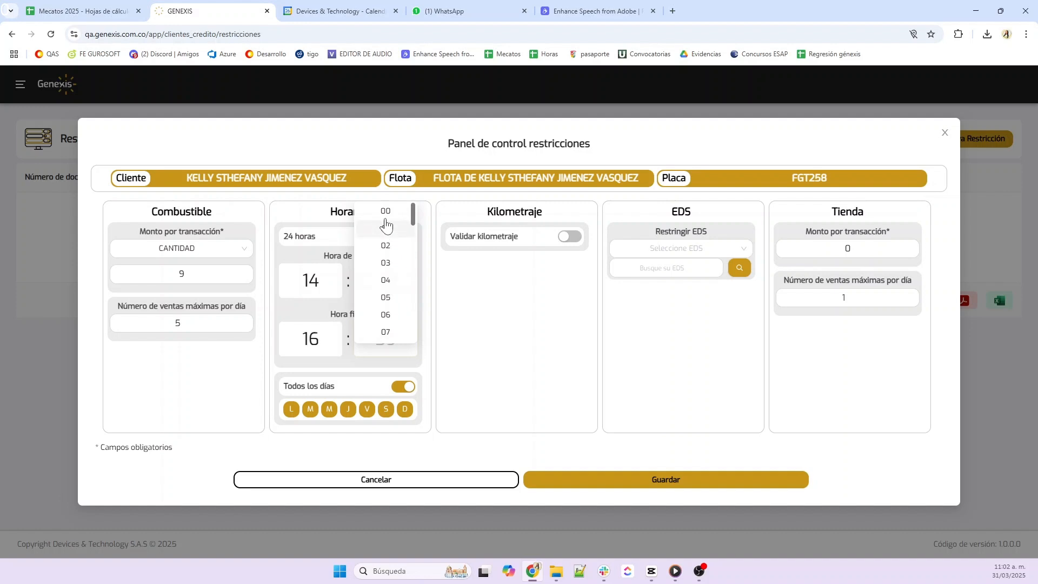
click(385, 211)
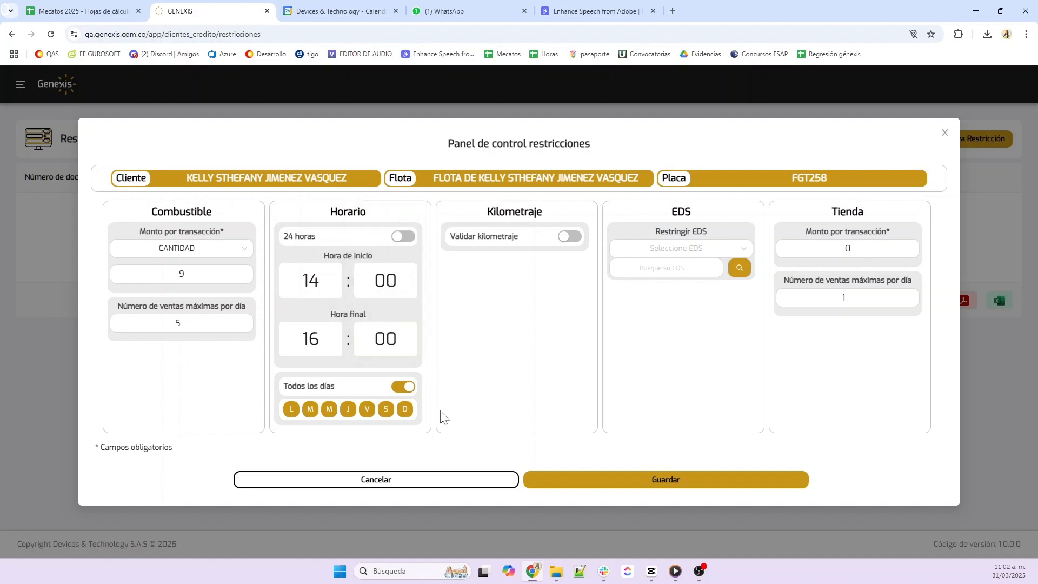
Exclude Wednesday, Friday and Sunday from the allowed days
click(329, 409)
click(367, 408)
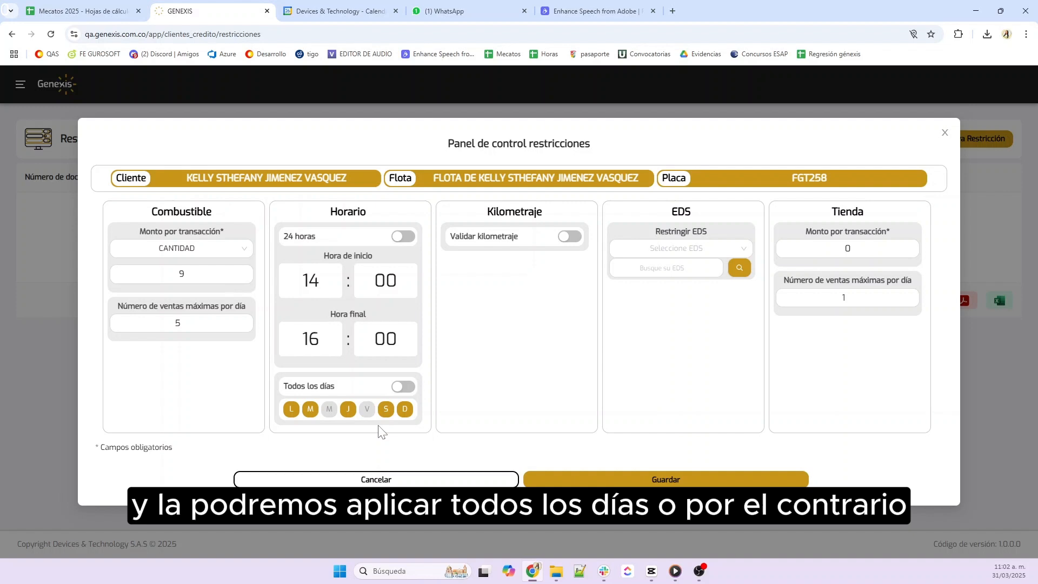
click(405, 409)
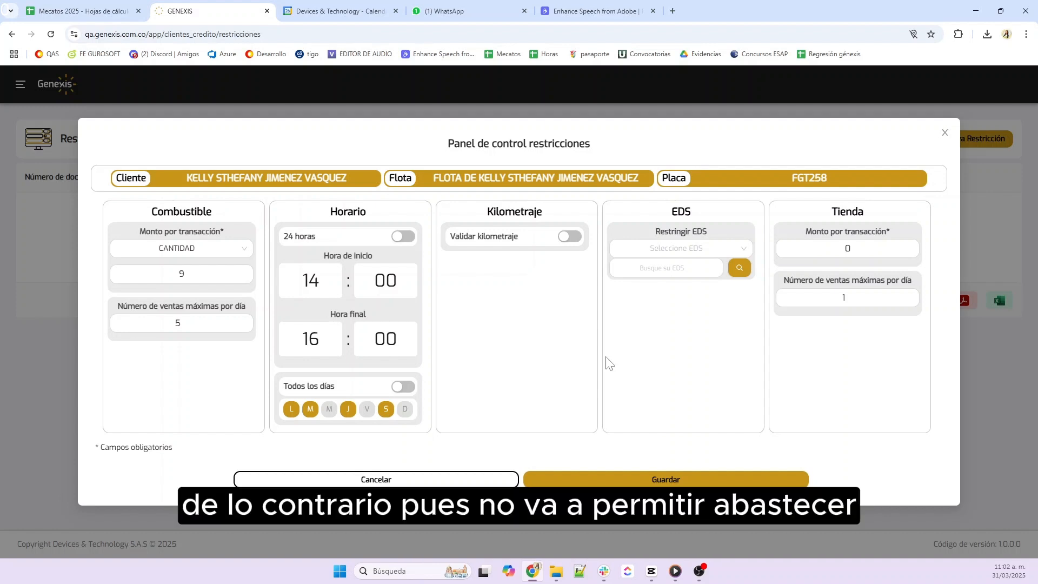
click(572, 237)
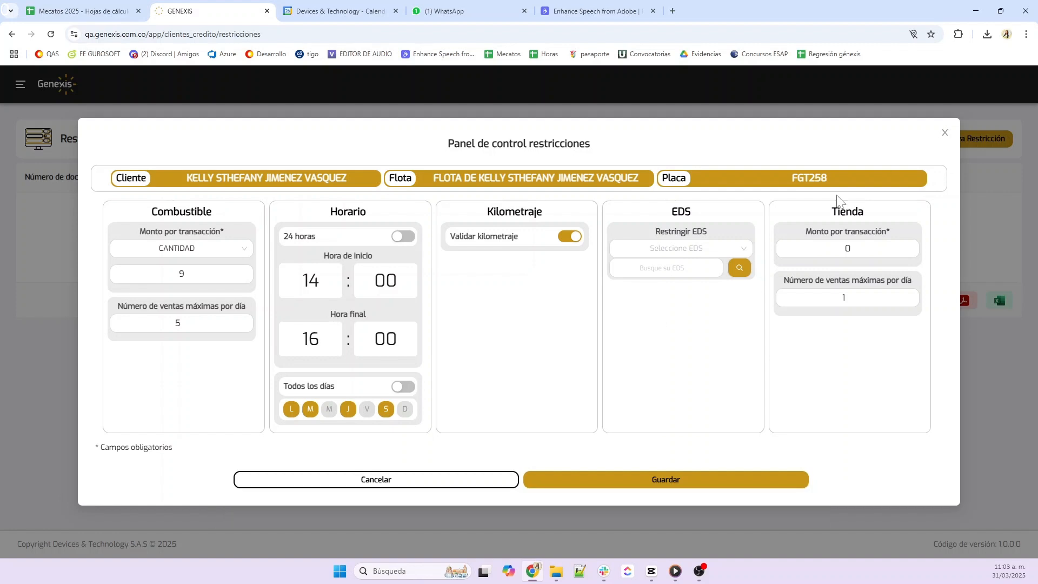
click(743, 248)
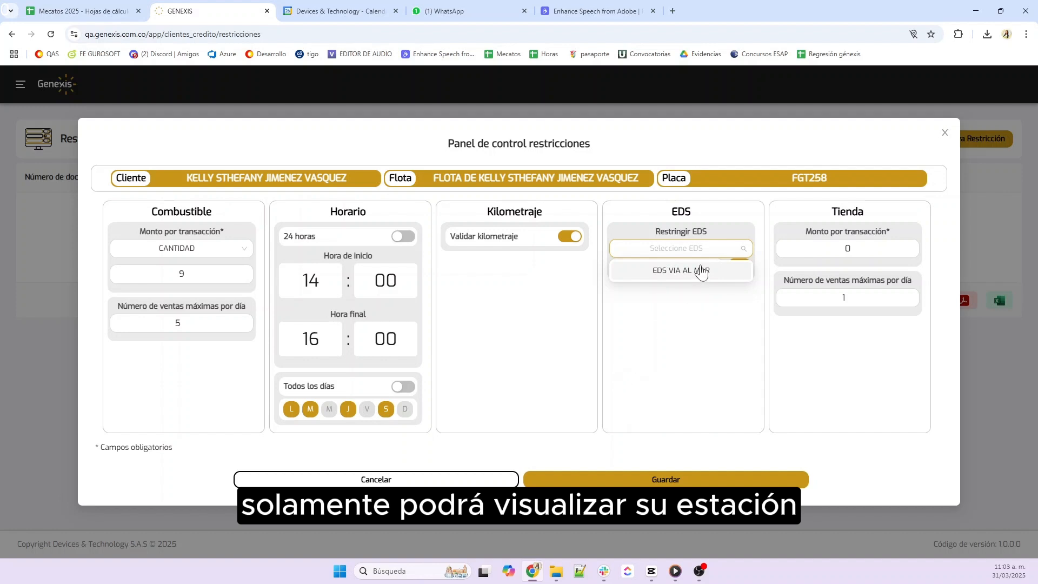
click(671, 275)
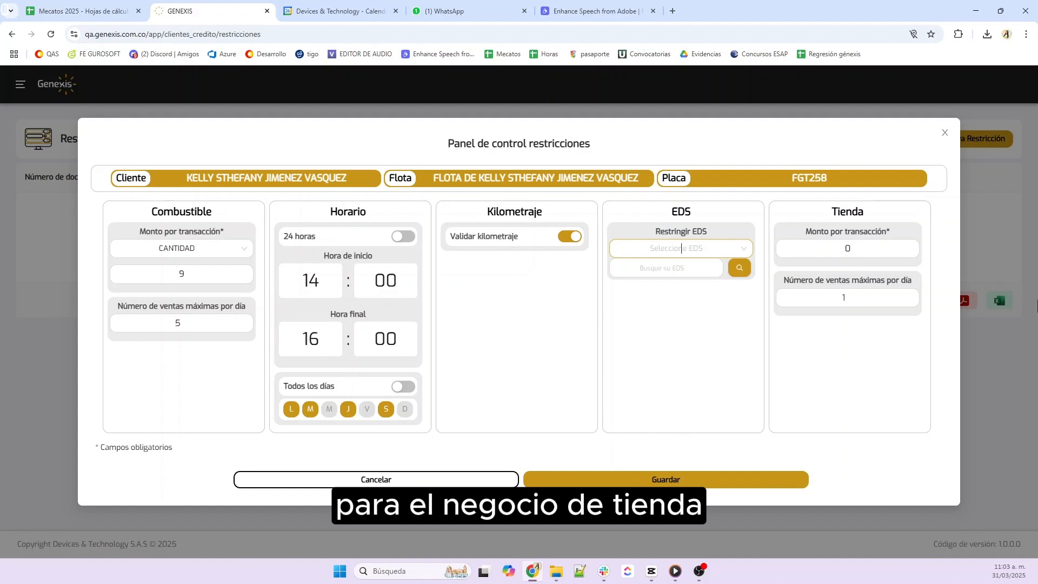
click(851, 249)
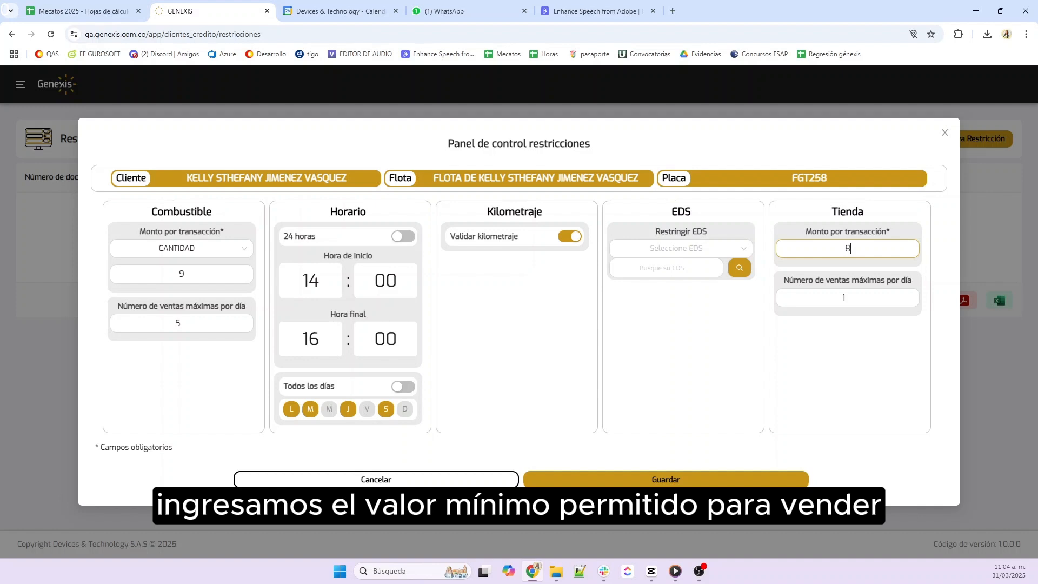
Complete the store amount as 8.000, change maximum daily sales from 1 to 2, and save with Guardar
text(000)
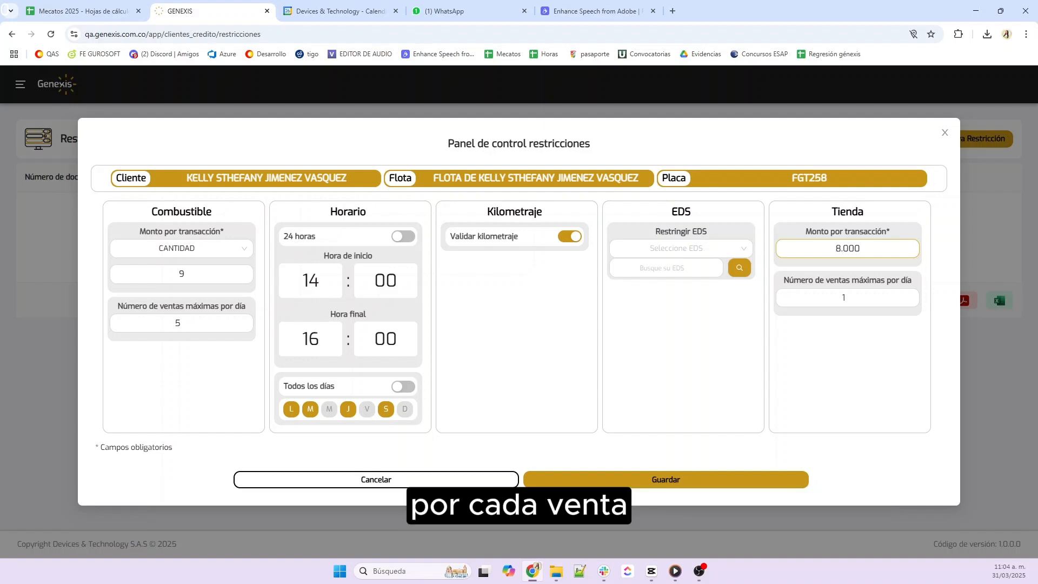
click(861, 298)
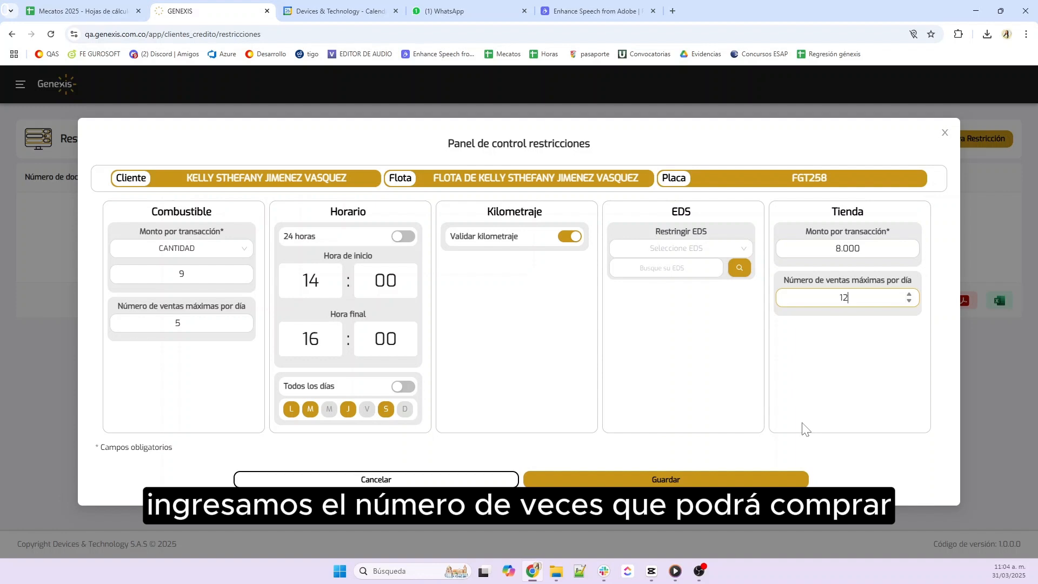
key(BackSpace)
text(2)
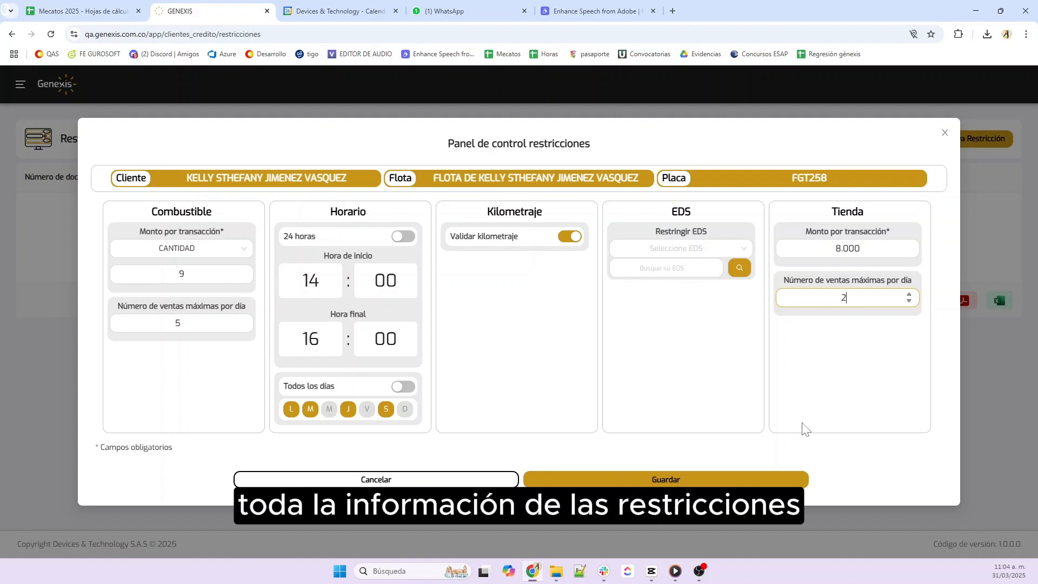
click(655, 478)
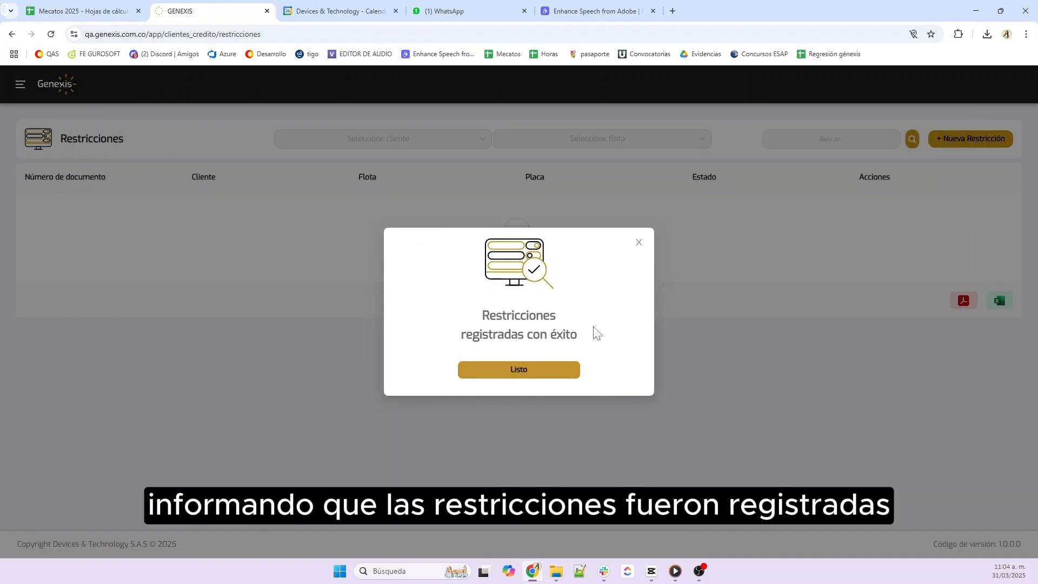
Dismiss the success message and filter the Restricciones list by the fleet's client and fleet
click(534, 372)
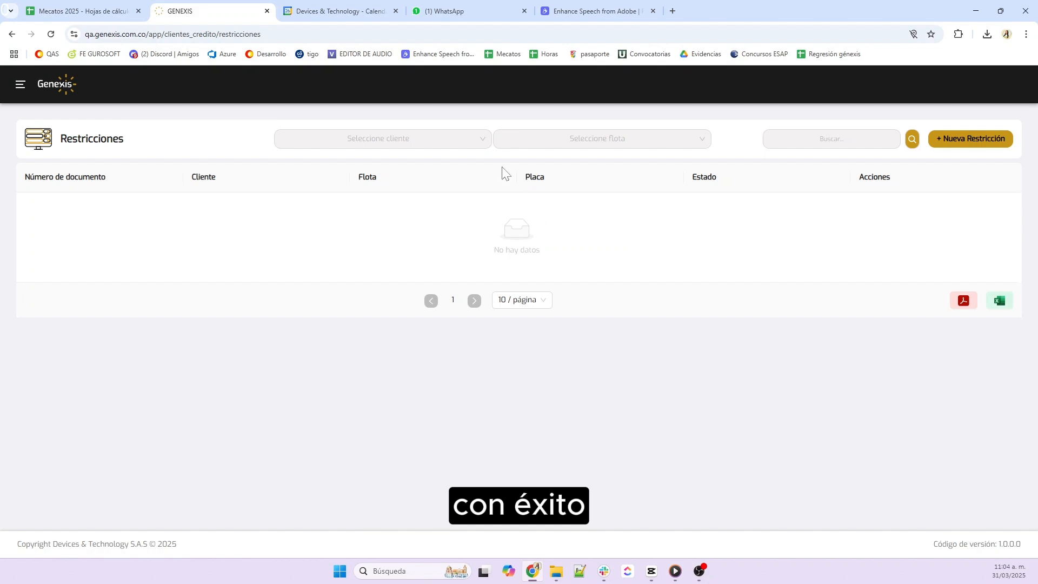
click(460, 139)
click(448, 278)
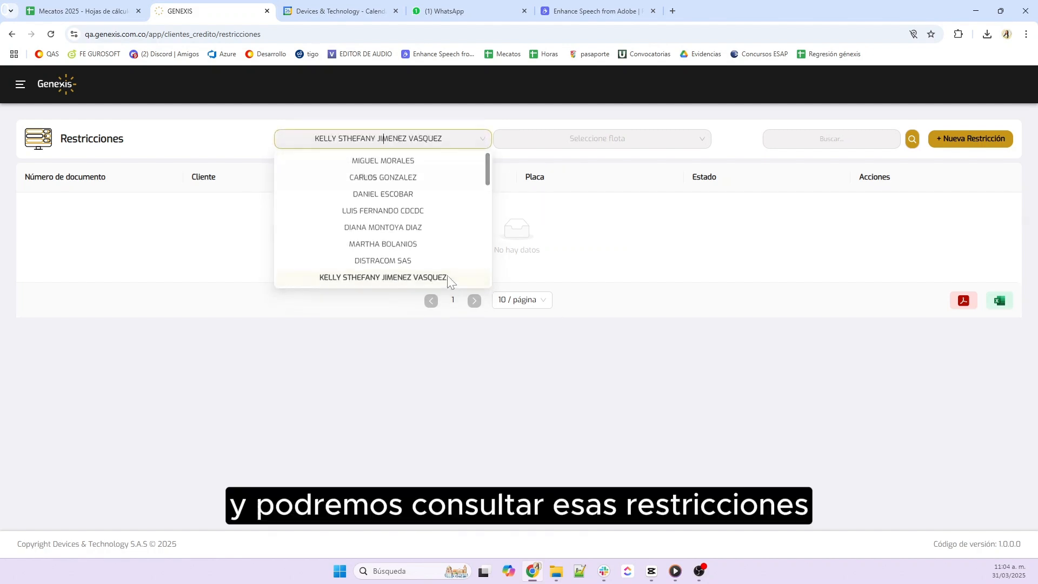
click(598, 139)
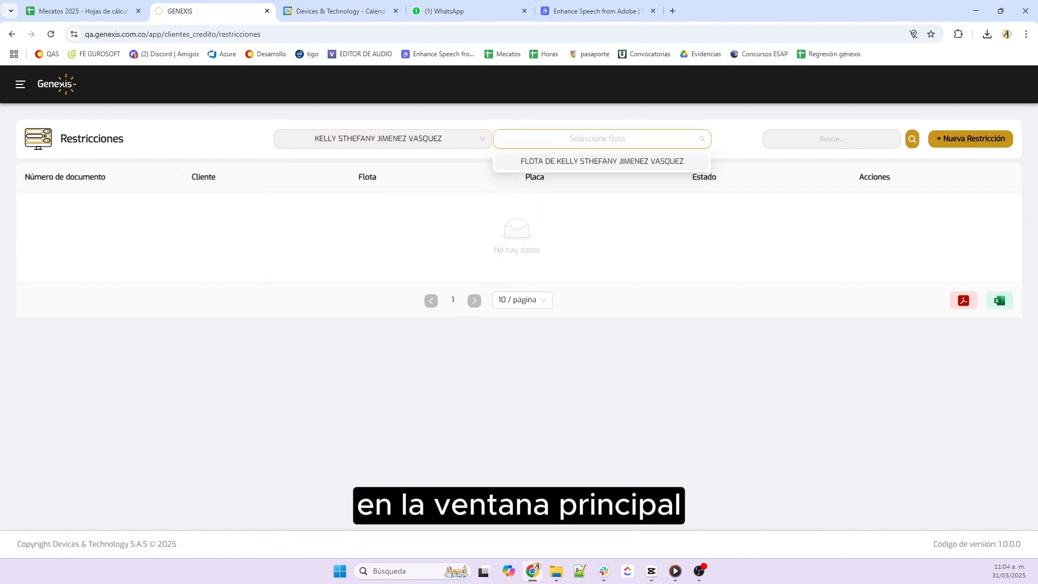
click(592, 165)
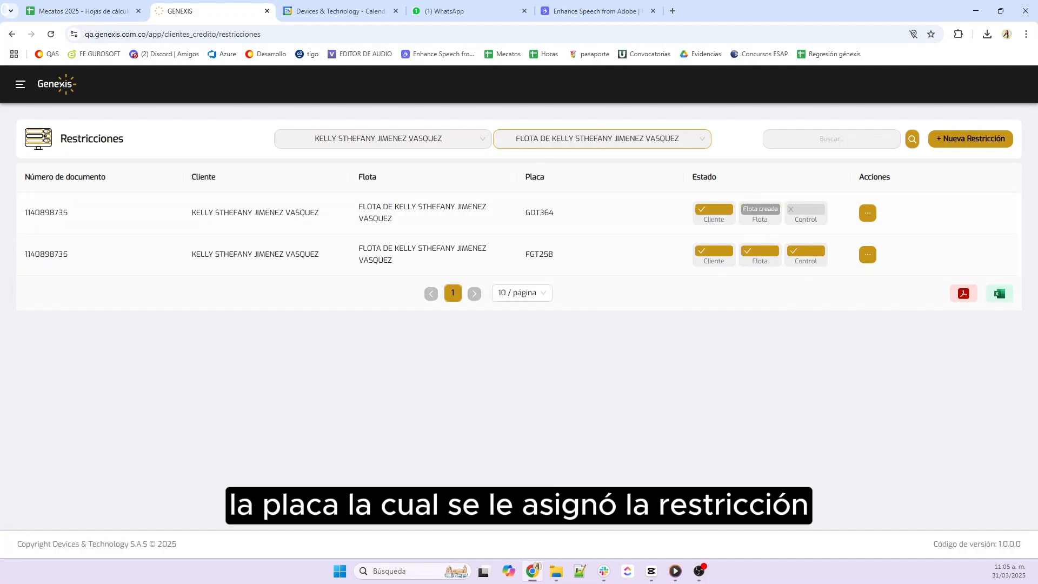
mouse_move(719, 211)
mouse_move(760, 211)
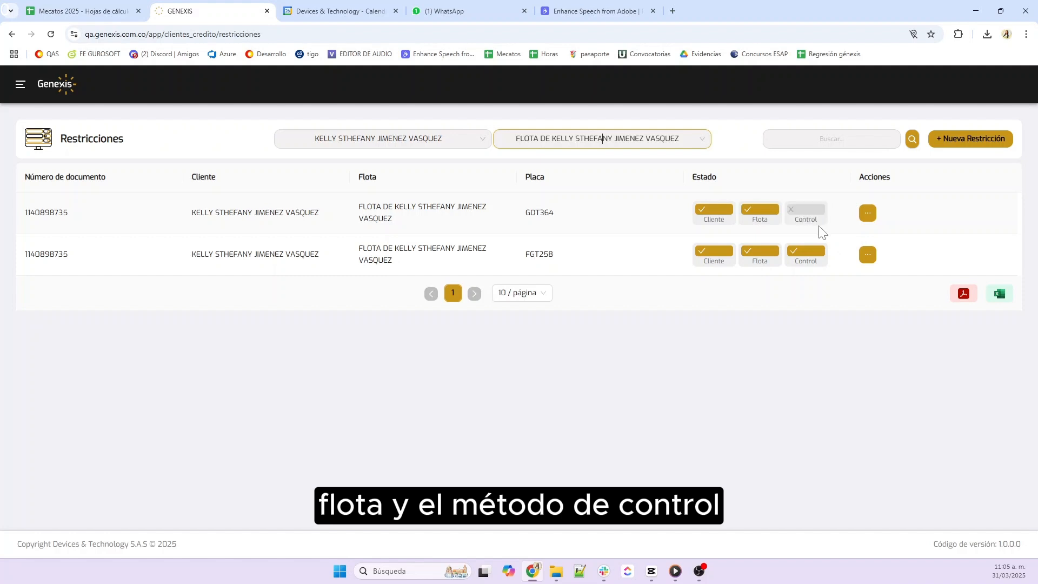
click(869, 215)
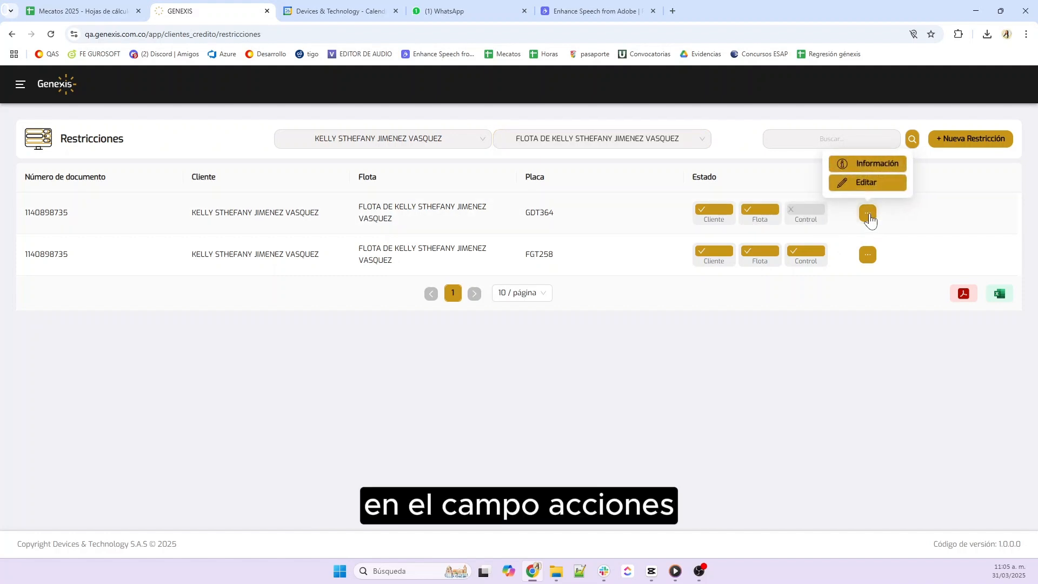
click(883, 190)
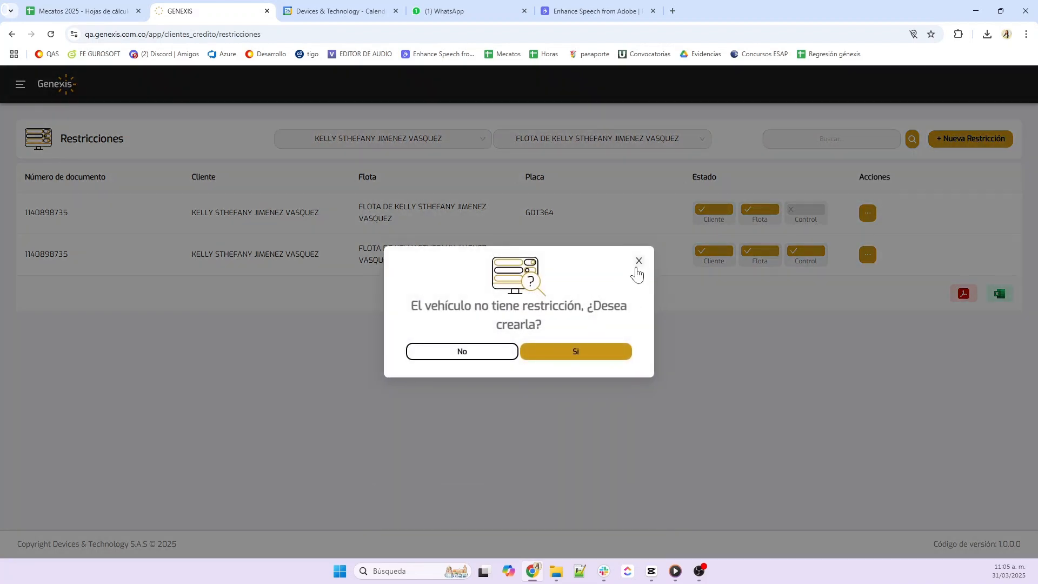
click(506, 354)
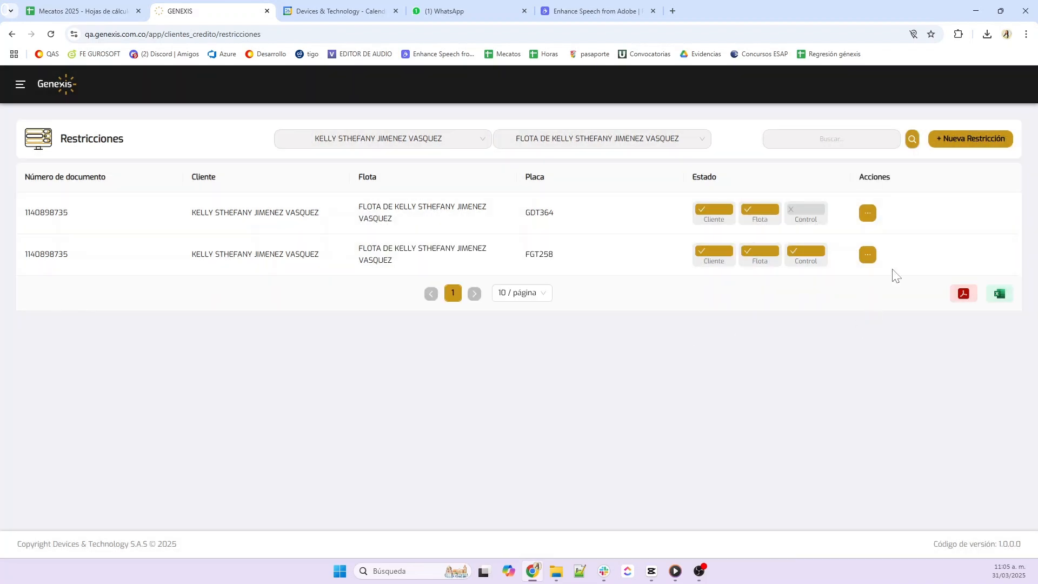